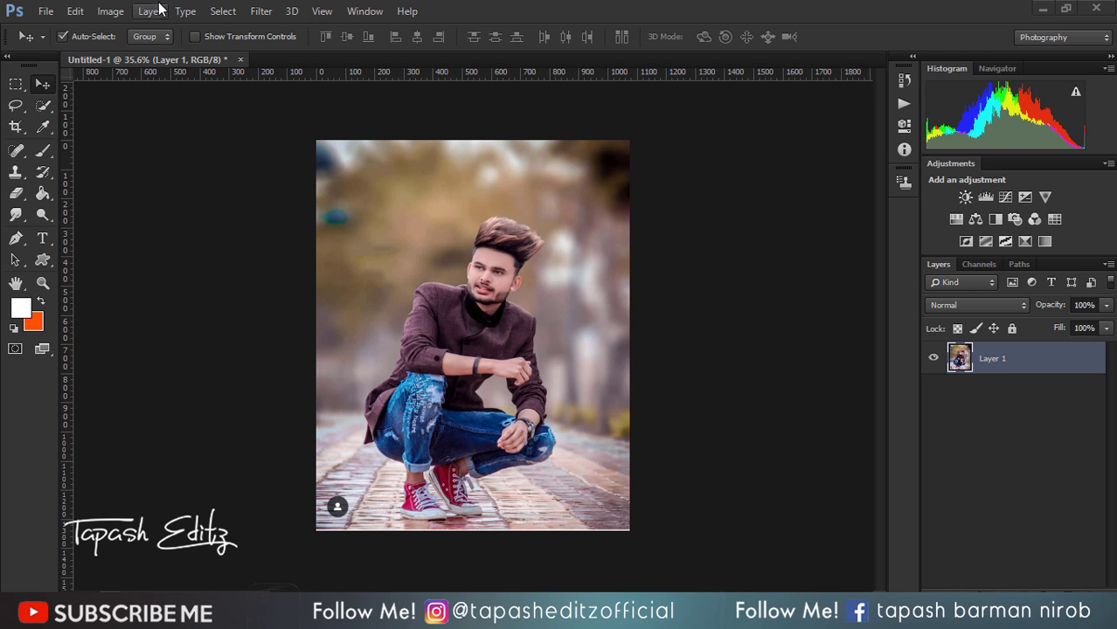
Step: Apply a Shadows/Highlights correction with Shadows 37% and Highlights 2%
left_click(112, 10)
mouse_move(135, 53)
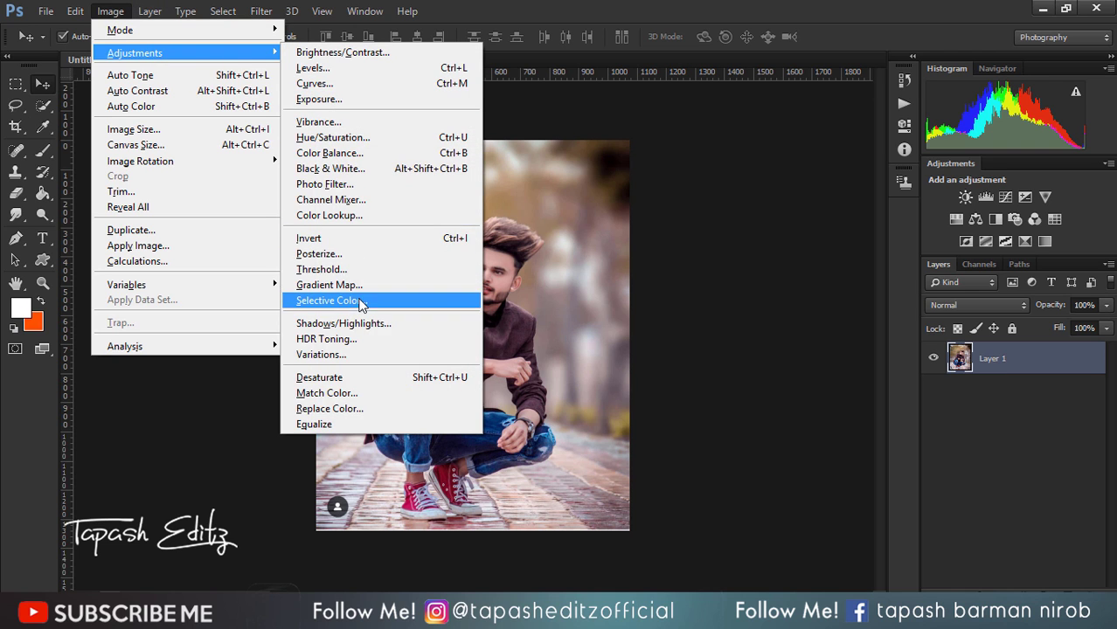
left_click(381, 324)
left_click(775, 295)
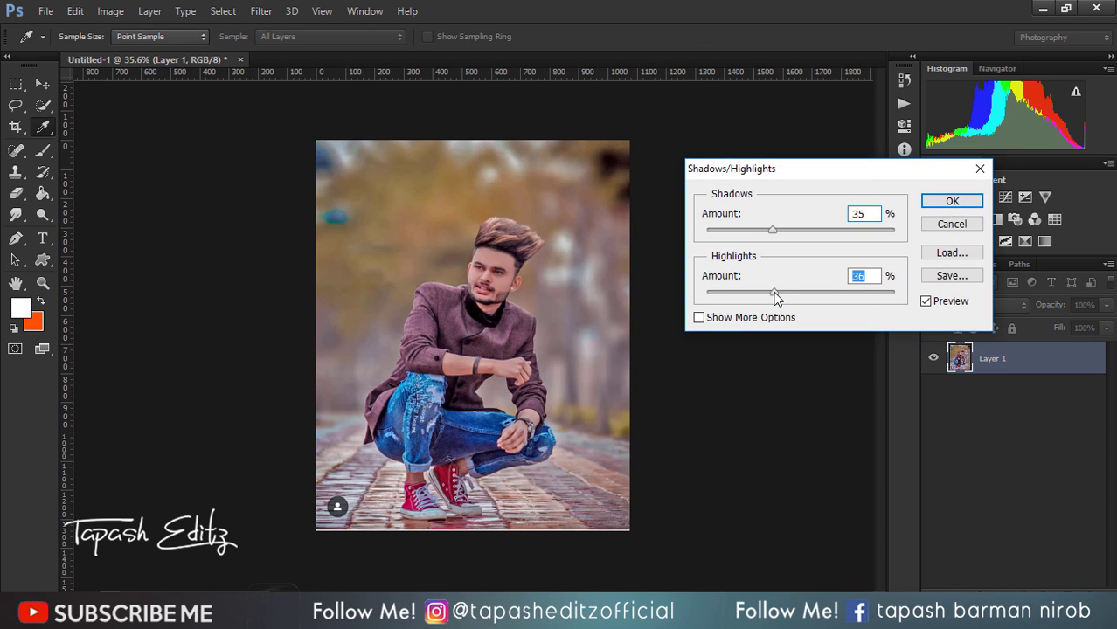
left_click_drag(783, 291, 711, 292)
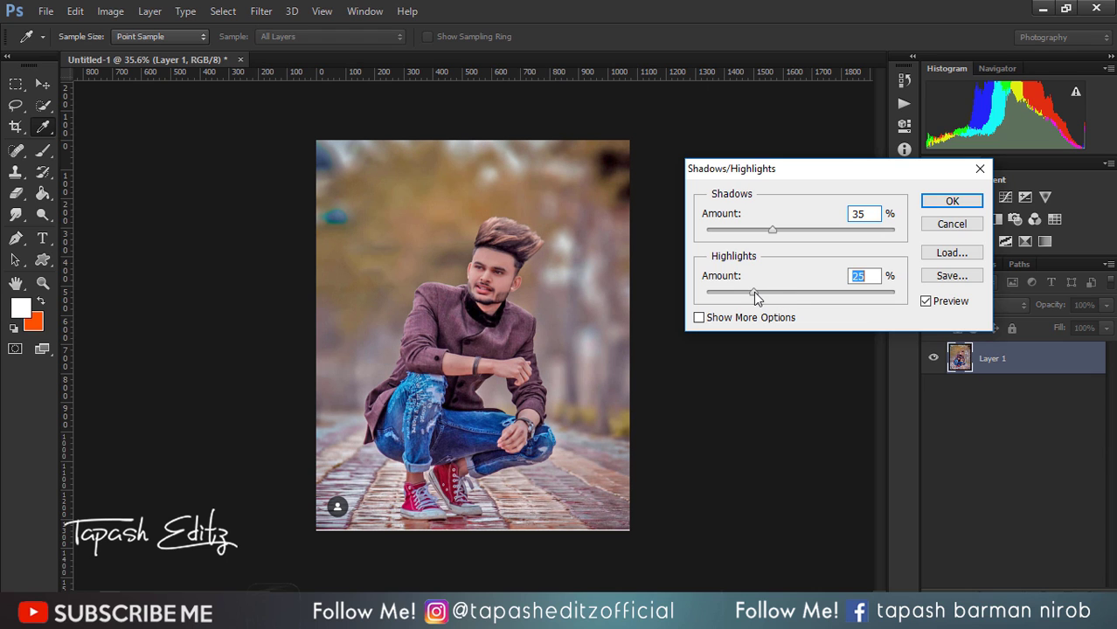
left_click_drag(756, 230, 750, 230)
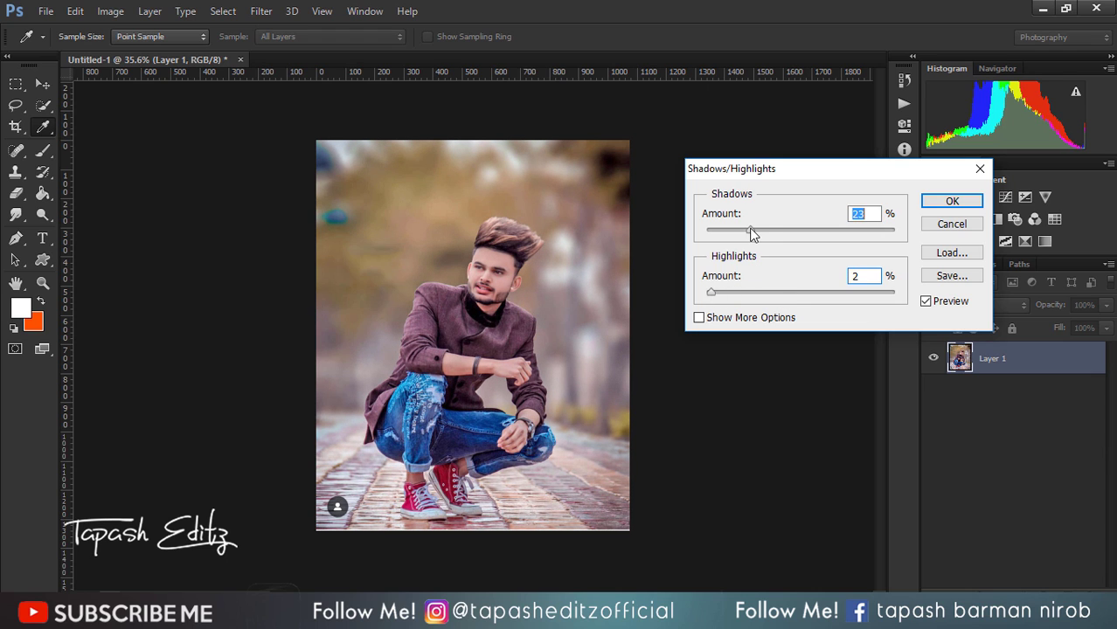
left_click(936, 203)
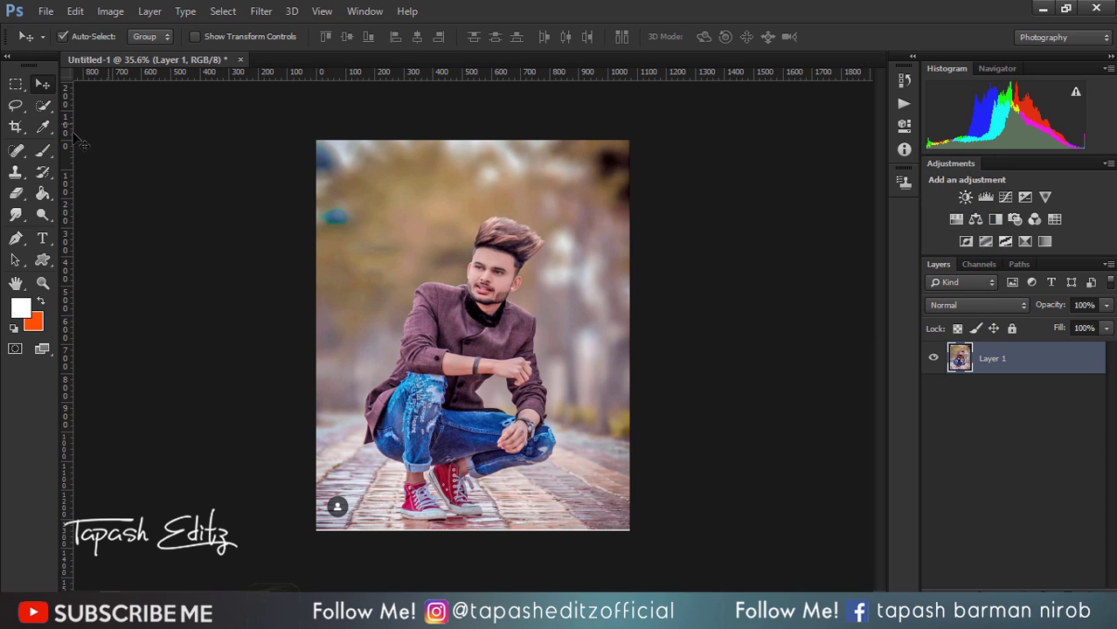
Step: Quick-select the man from his hair and jacket down to his jeans and shoes
left_click(43, 105)
scroll(453, 253, "up", 5)
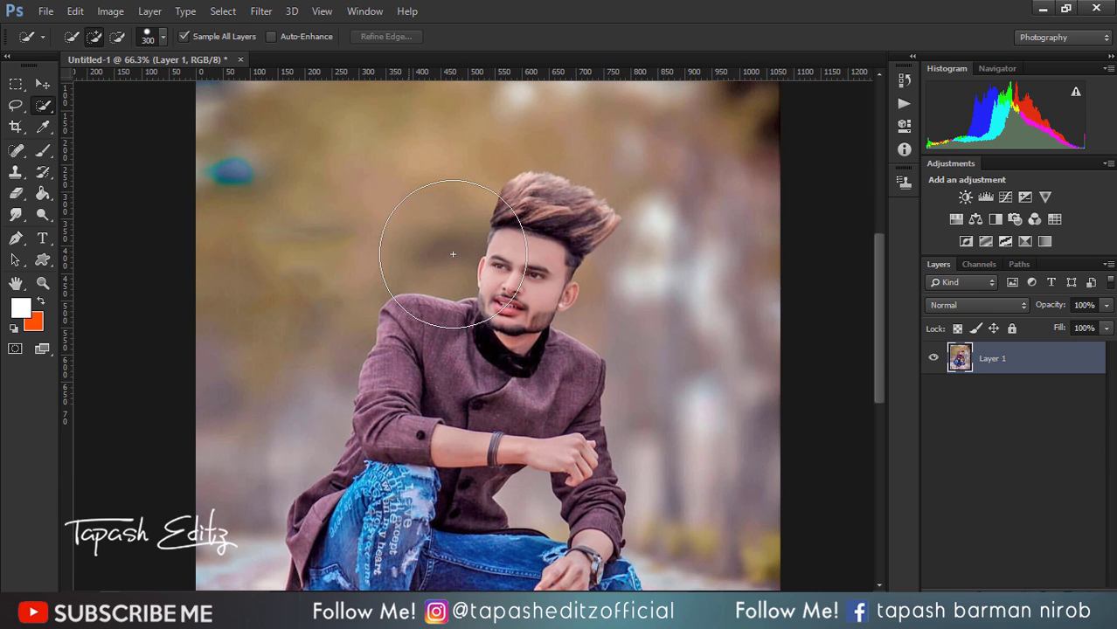
key("bracketleft")
key("bracketleft")
key("bracketleft")
key("bracketleft")
key("bracketleft")
mouse_move(522, 213)
left_mouse_down()
mouse_move(503, 416)
mouse_move(505, 291)
left_mouse_up()
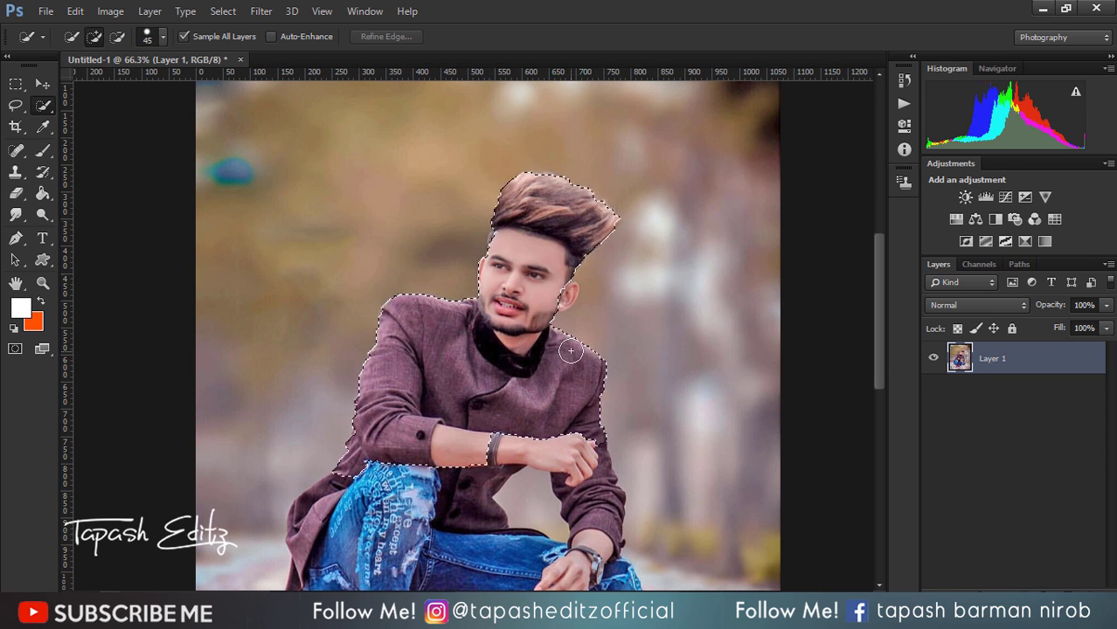
scroll(883, 271, "down", 5)
left_click_drag(376, 289, 411, 516)
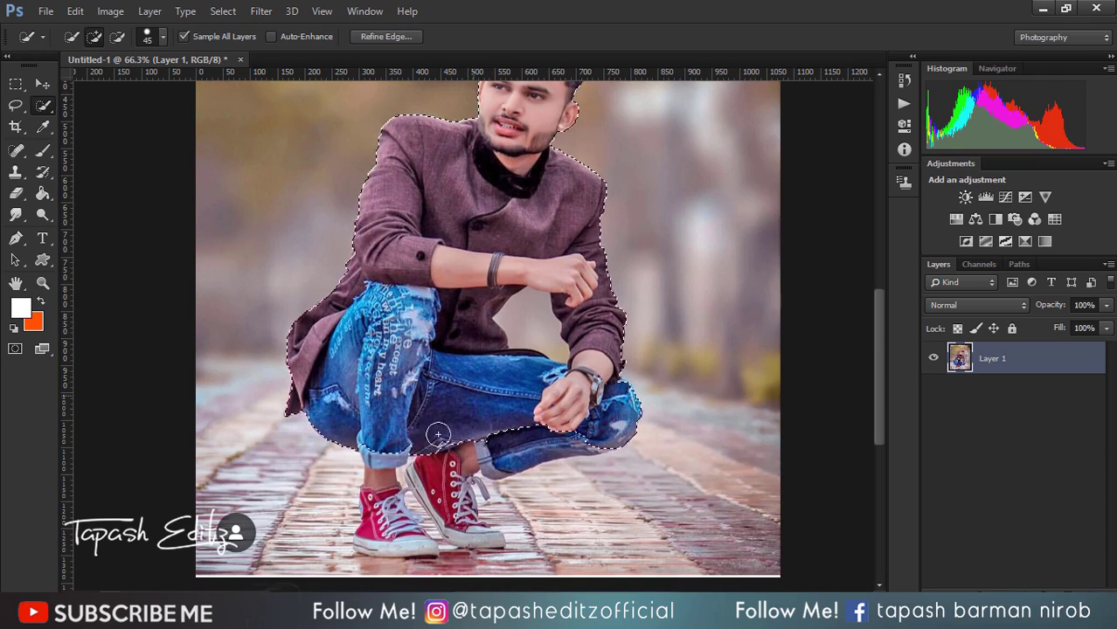
scroll(386, 487, "up", 3)
left_click_drag(348, 458, 306, 490)
Step: Refine the selection around the shoes and remove the gap between arm and leg
scroll(472, 411, "up", 3)
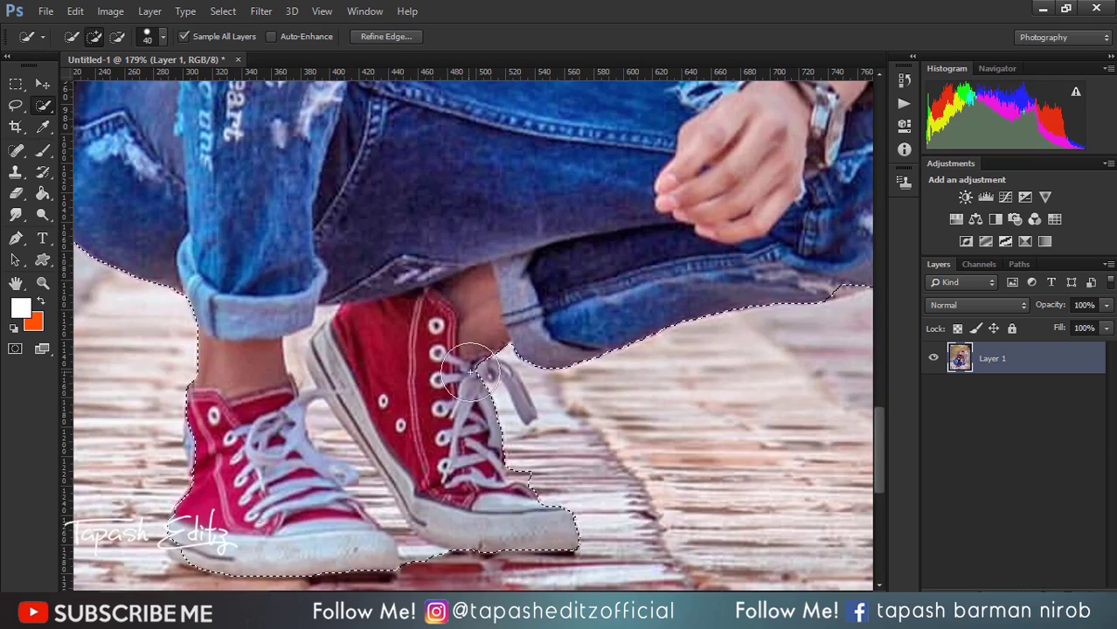
key("bracketleft")
key("bracketleft")
key("bracketleft")
mouse_move(551, 490)
left_mouse_down()
mouse_move(525, 367)
mouse_move(535, 411)
left_mouse_up()
scroll(528, 420, "down", 4)
scroll(528, 420, "down", 2)
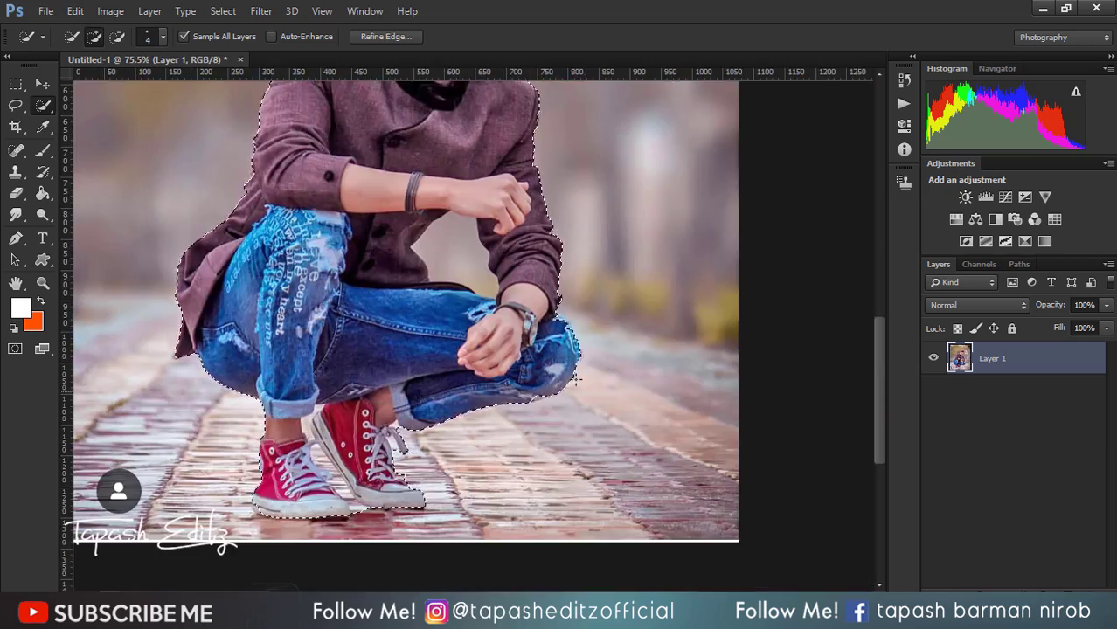
scroll(517, 467, "up", 5)
key("bracketleft")
scroll(393, 280, "down", 2)
key("bracketright")
key("bracketright")
key("bracketright")
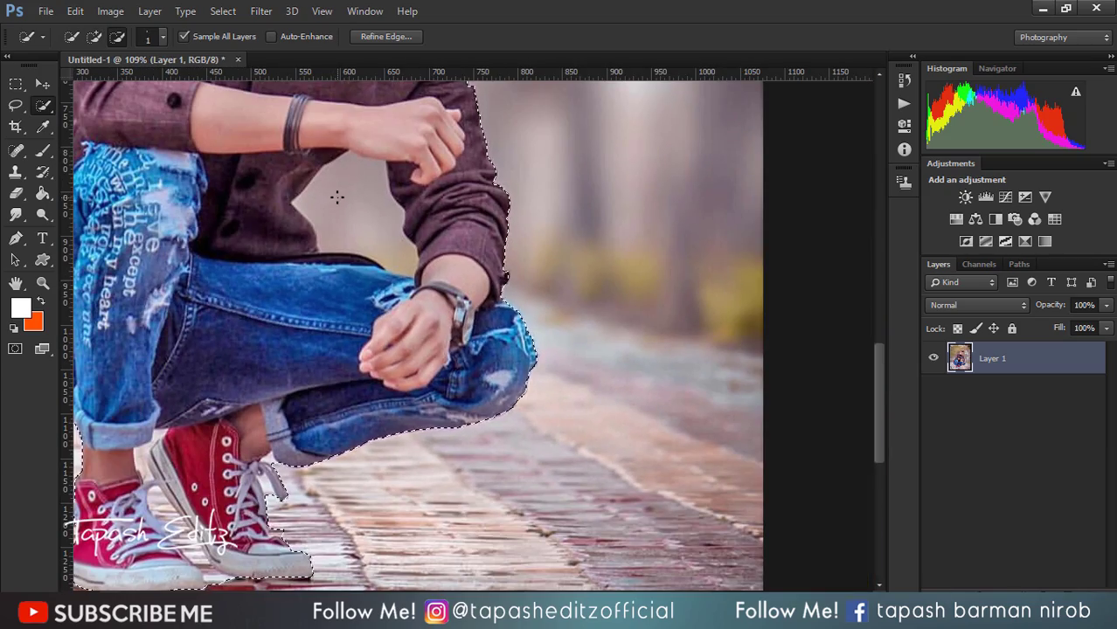
mouse_move(336, 194)
left_mouse_down()
mouse_move(338, 239)
mouse_move(385, 262)
left_mouse_up()
scroll(385, 263, "down", 2)
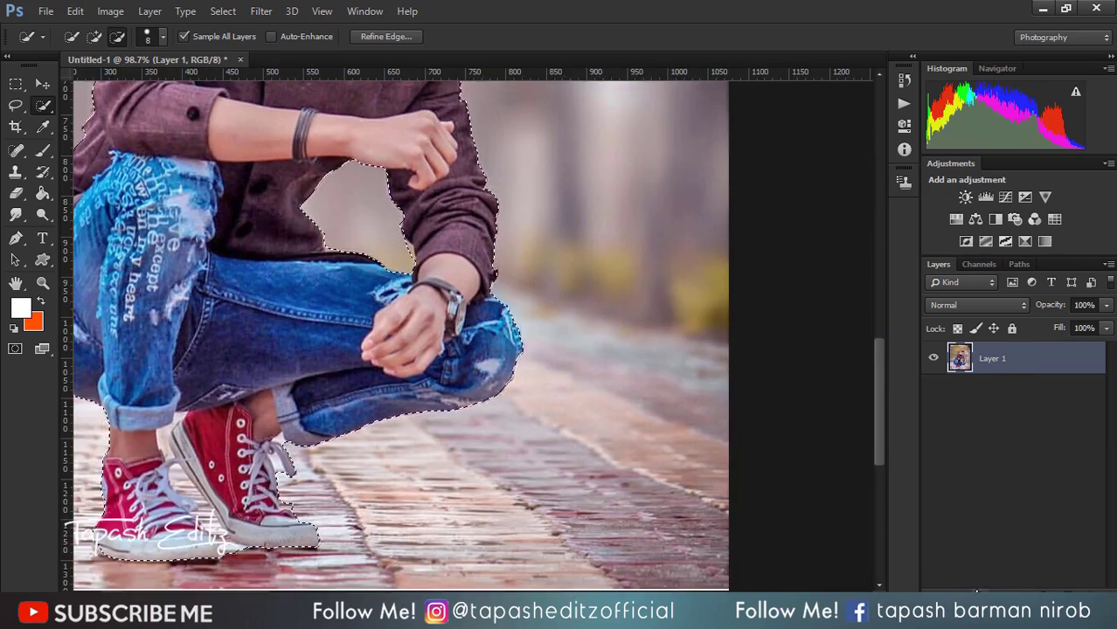
scroll(472, 262, "up", 3)
Step: Add a layer mask from the selection to hide the background
left_click(994, 358, "shift")
left_click(994, 358, "shift")
scroll(877, 317, "down", 3)
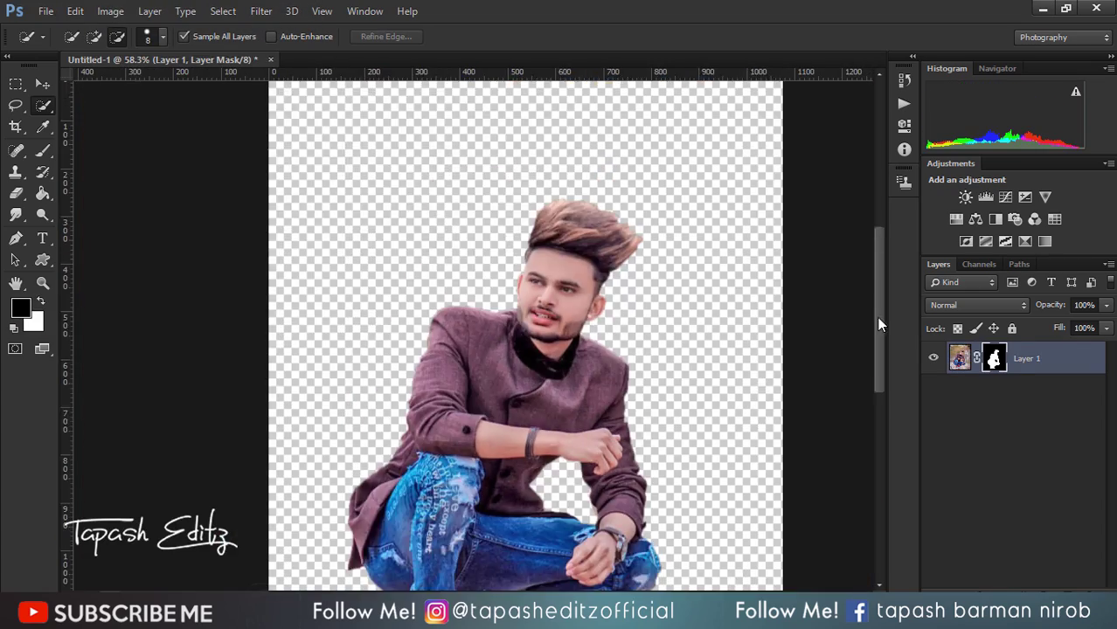
scroll(454, 437, "up", 5)
Step: Paint black on the mask to hide the background between the shoes and leg
key("b")
scroll(453, 453, "up", 2)
key("bracketleft")
key("bracketleft")
key("bracketleft")
mouse_move(411, 372)
left_mouse_down()
mouse_move(420, 410)
mouse_move(455, 433)
mouse_move(524, 542)
mouse_move(490, 507)
left_mouse_up()
mouse_move(388, 327)
left_mouse_down()
mouse_move(430, 269)
mouse_move(401, 348)
left_mouse_up()
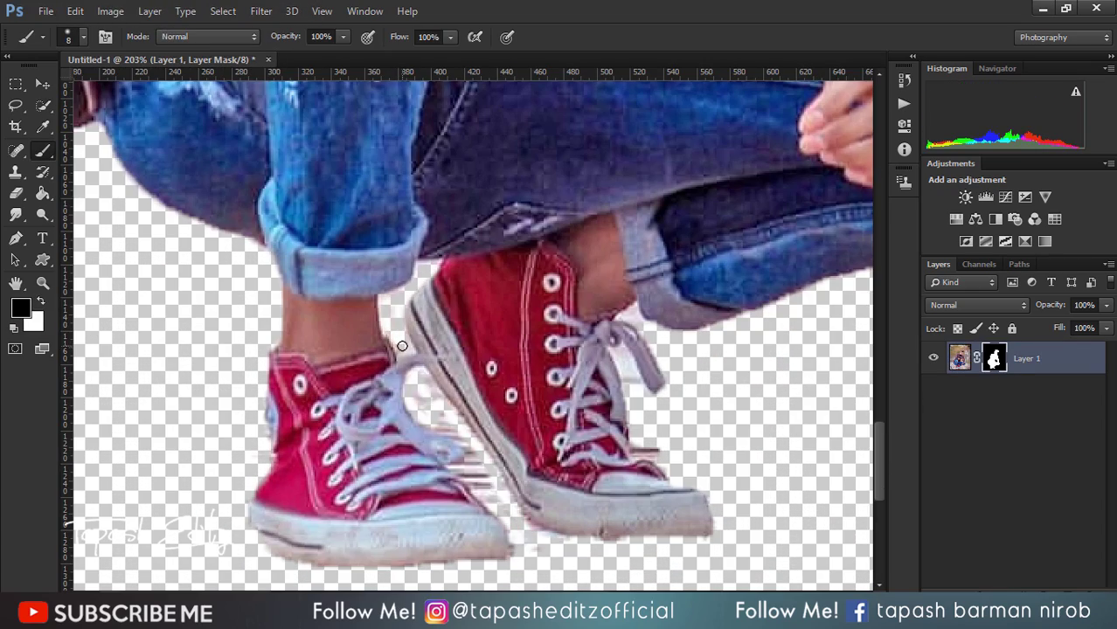
scroll(319, 429, "down", 5)
scroll(291, 428, "up", 6)
Step: Paint white on the mask to restore the left shoe's outer edge and sole
key("x")
mouse_move(291, 428)
left_mouse_down()
mouse_move(266, 525)
mouse_move(271, 564)
mouse_move(268, 532)
left_mouse_up()
scroll(268, 532, "down", 2)
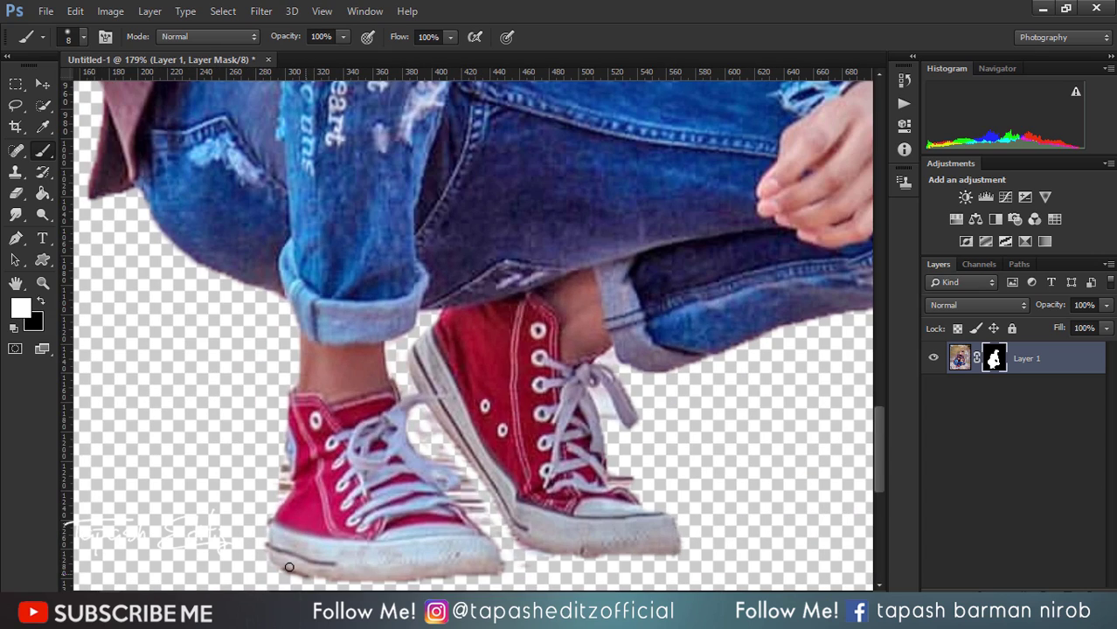
scroll(467, 332, "down", 1)
scroll(467, 333, "down", 1)
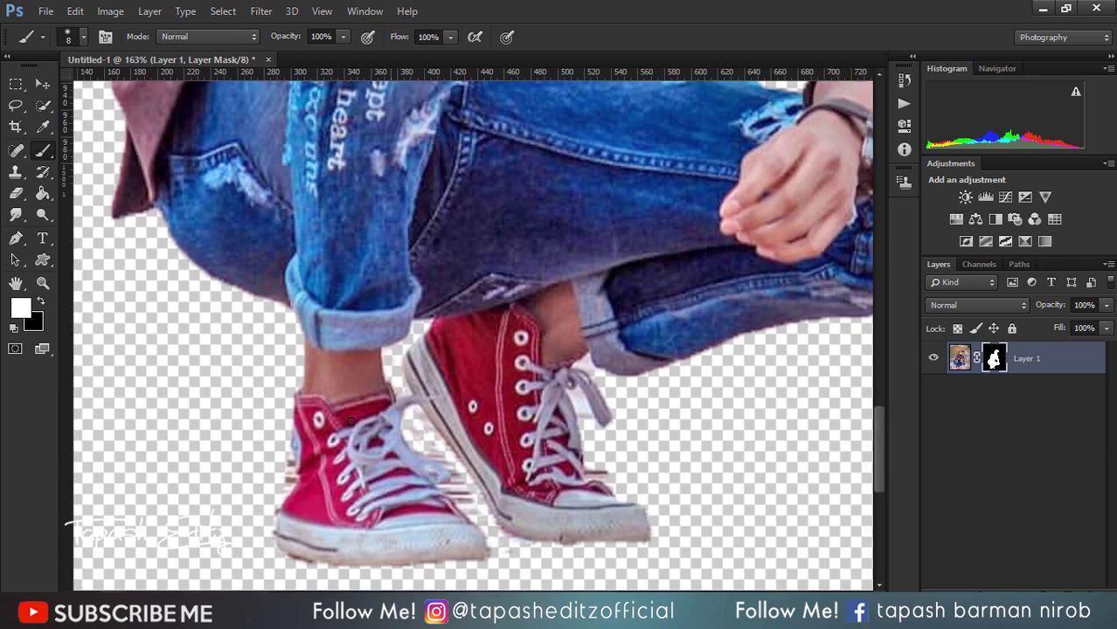
scroll(468, 333, "down", 2)
scroll(468, 332, "down", 1)
scroll(351, 422, "down", 1)
scroll(350, 422, "down", 1)
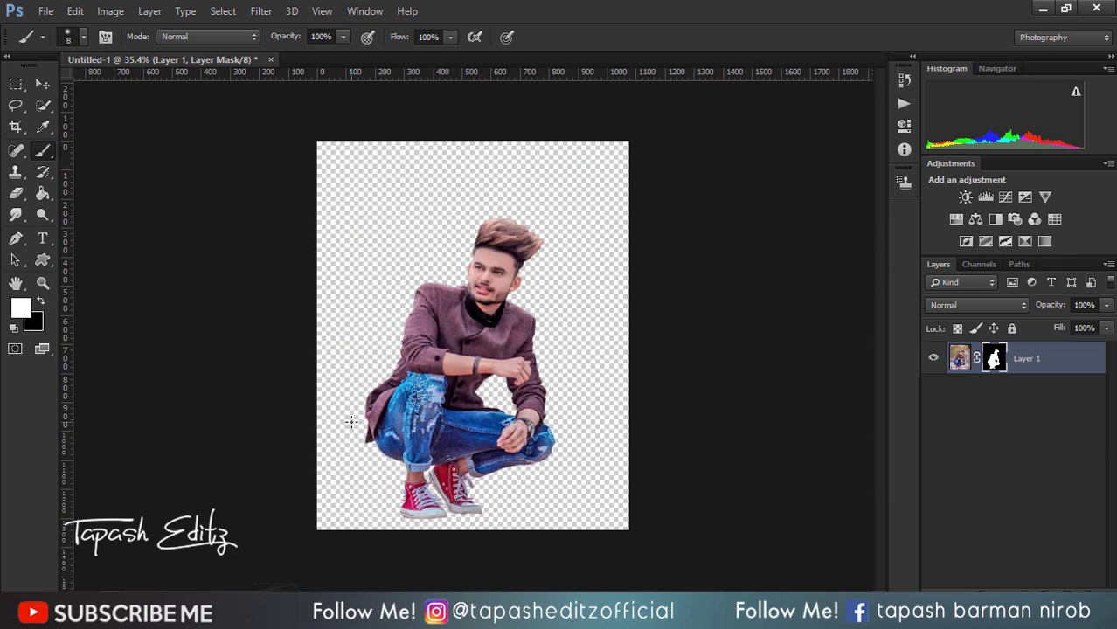
scroll(607, 357, "up", 1)
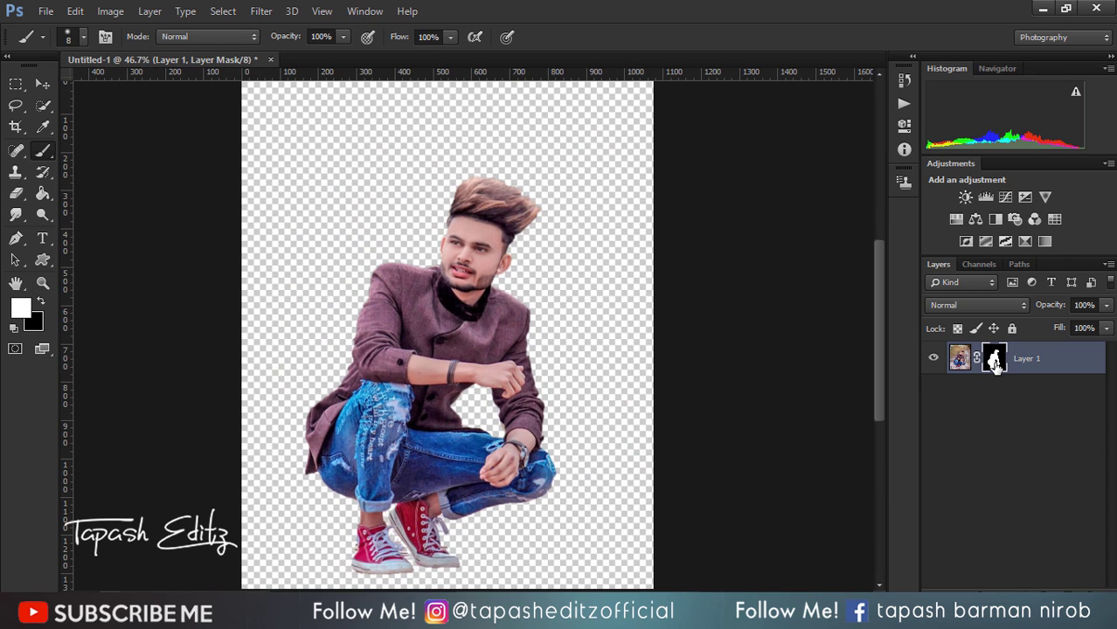
Step: Duplicate the cut-out, apply the mask on Layer 1 copy and delete Layer 1's mask
key("ctrl+j")
right_click(995, 365)
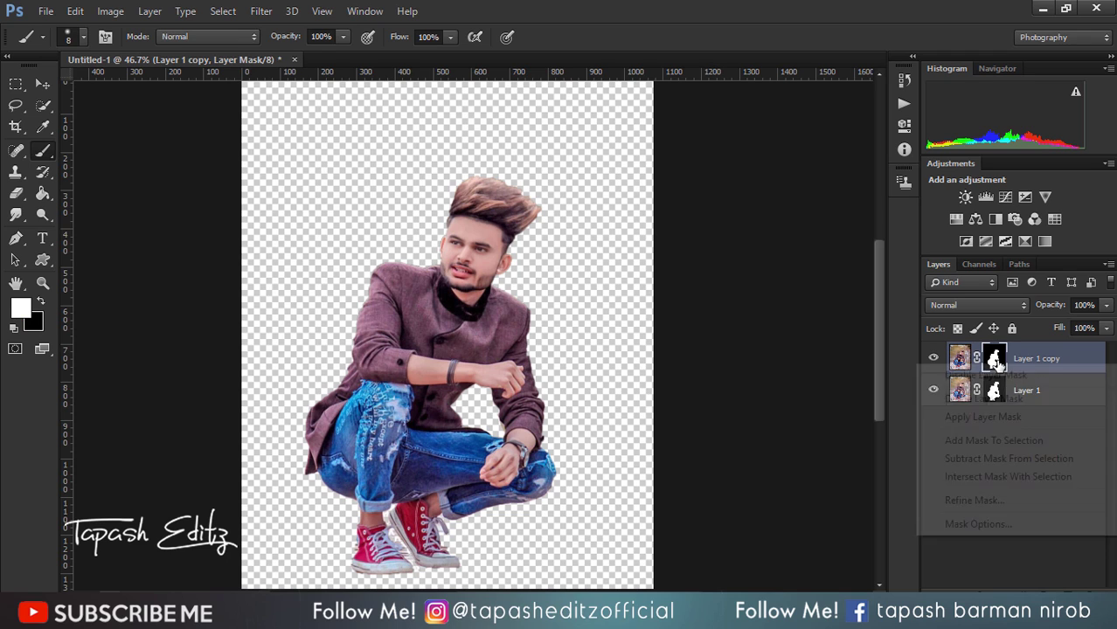
left_click(1000, 411)
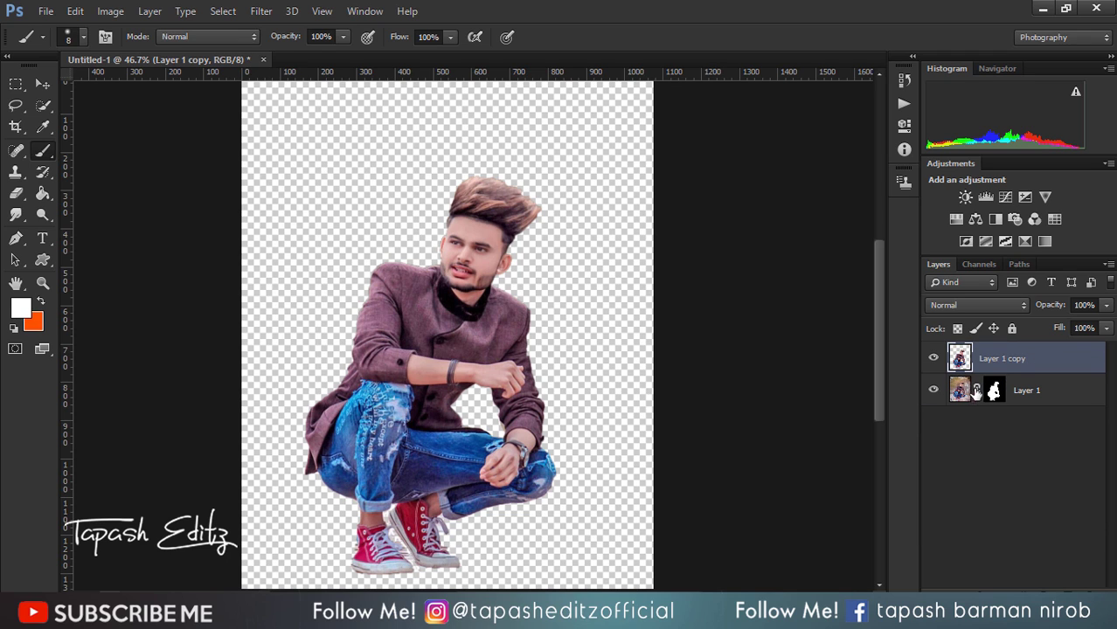
right_click(994, 391)
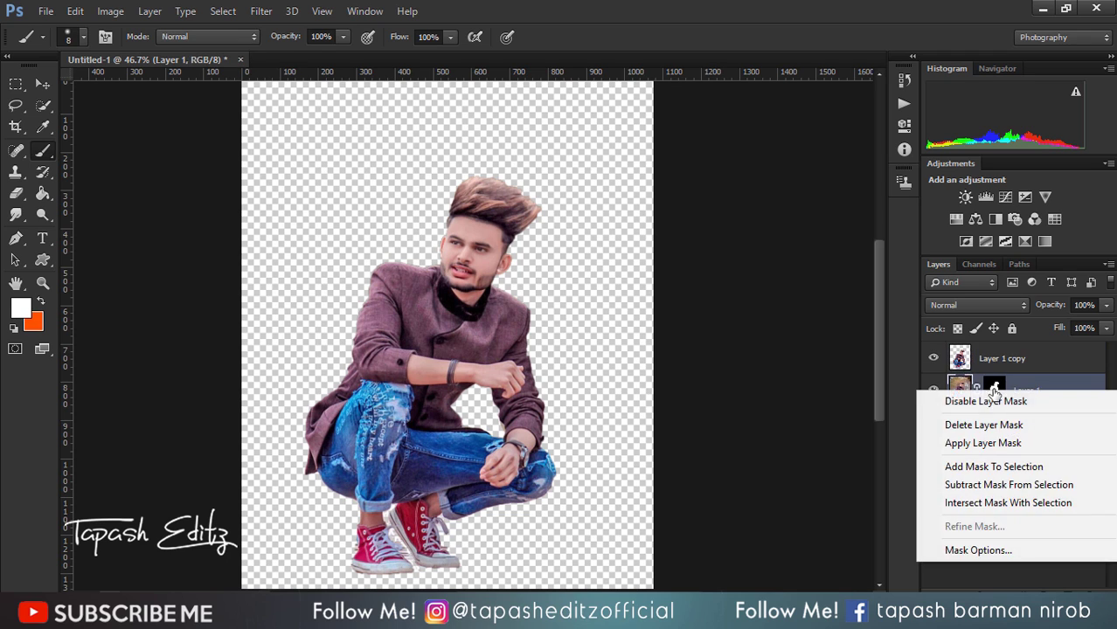
left_click(992, 428)
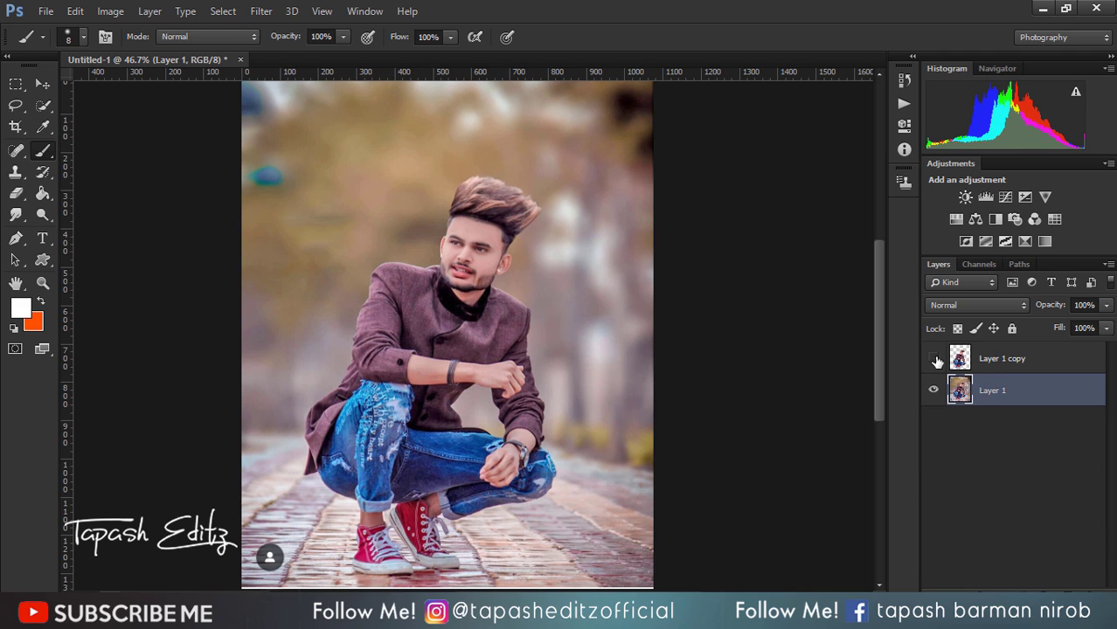
left_click(995, 360)
left_click(934, 359)
Step: Load the subject's outline as a selection and expand it by 10 pixels
left_click(959, 358, "ctrl")
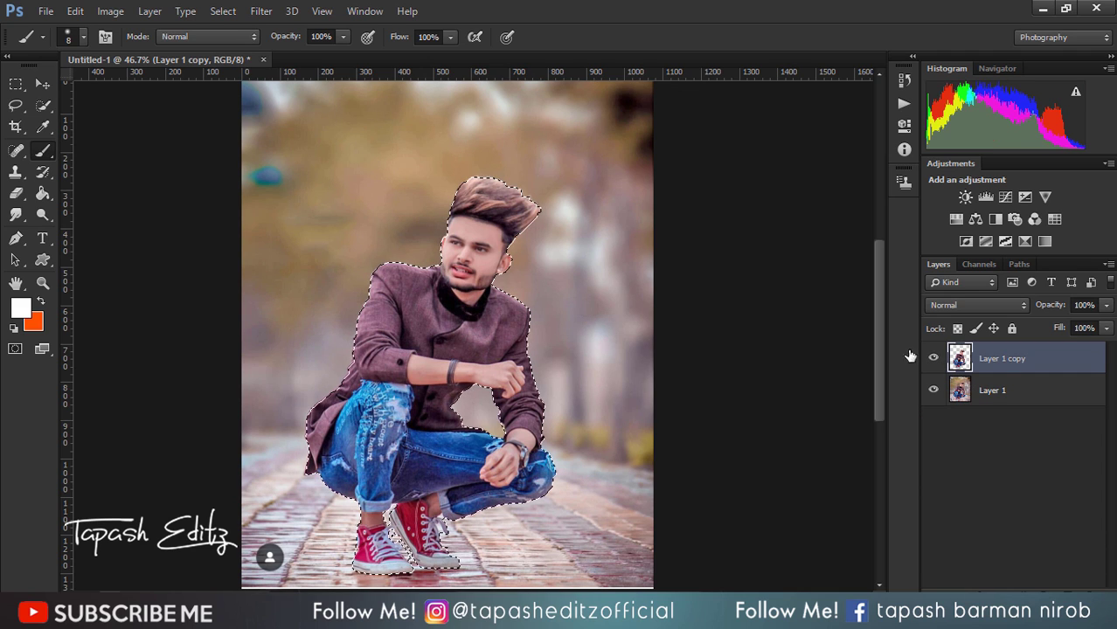
left_click(232, 12)
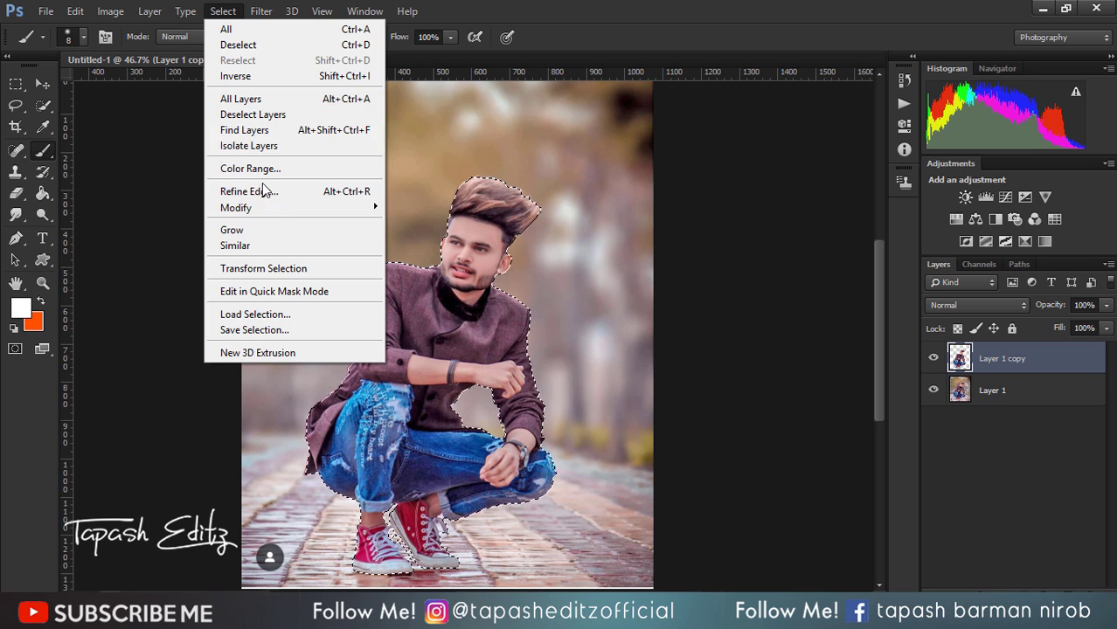
left_click(420, 247)
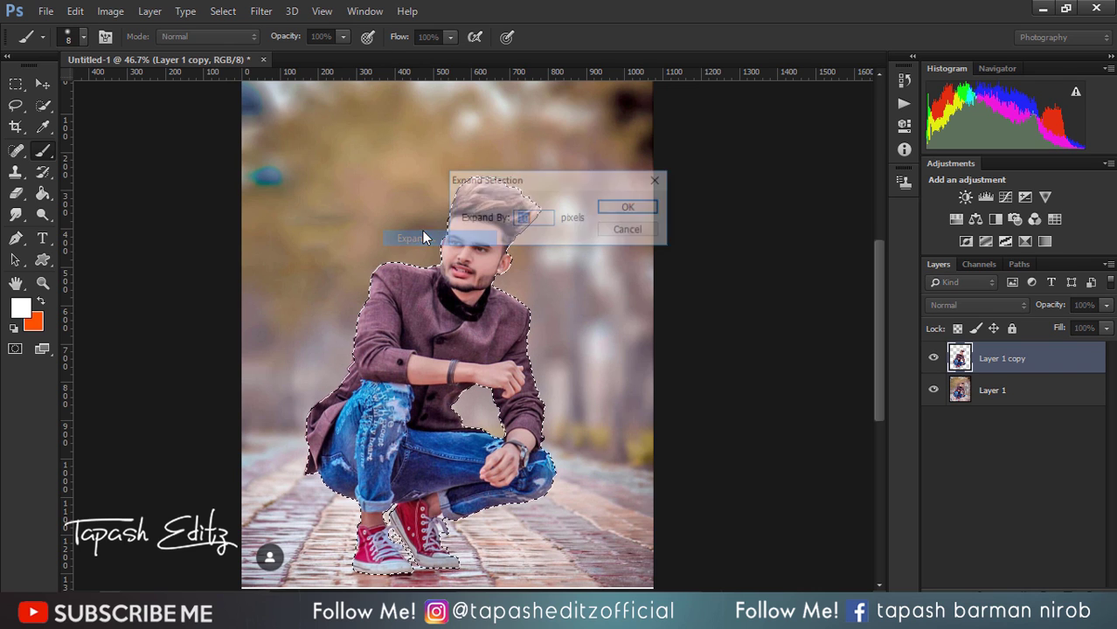
type("10")
left_click(630, 209)
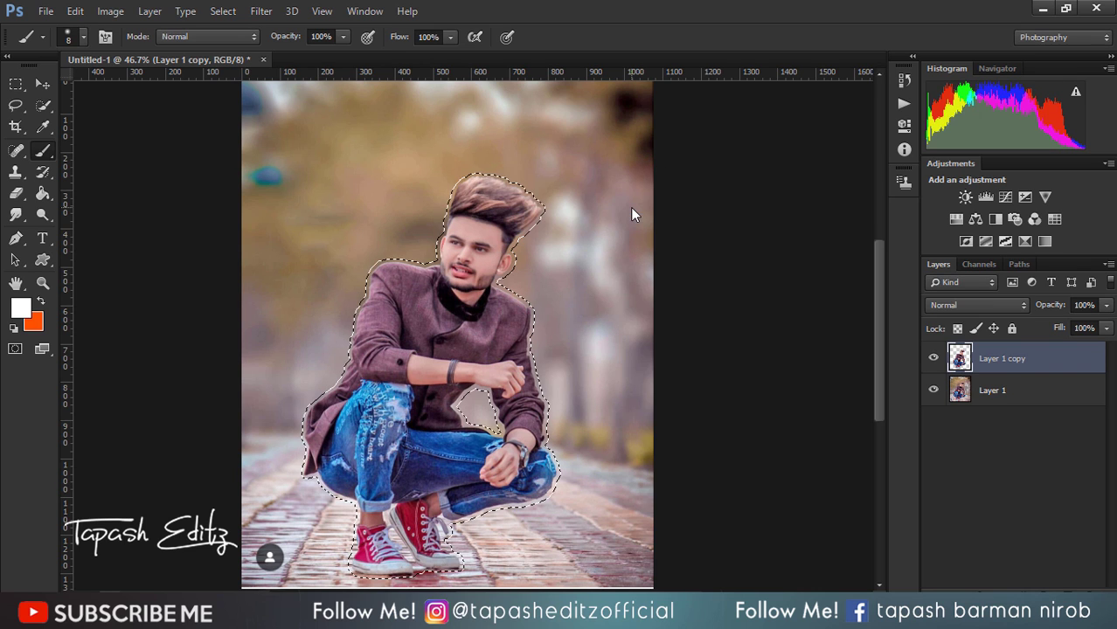
Step: Fill the selected subject area on Layer 1 with Content-Aware fill
left_click(993, 391)
right_click(470, 398)
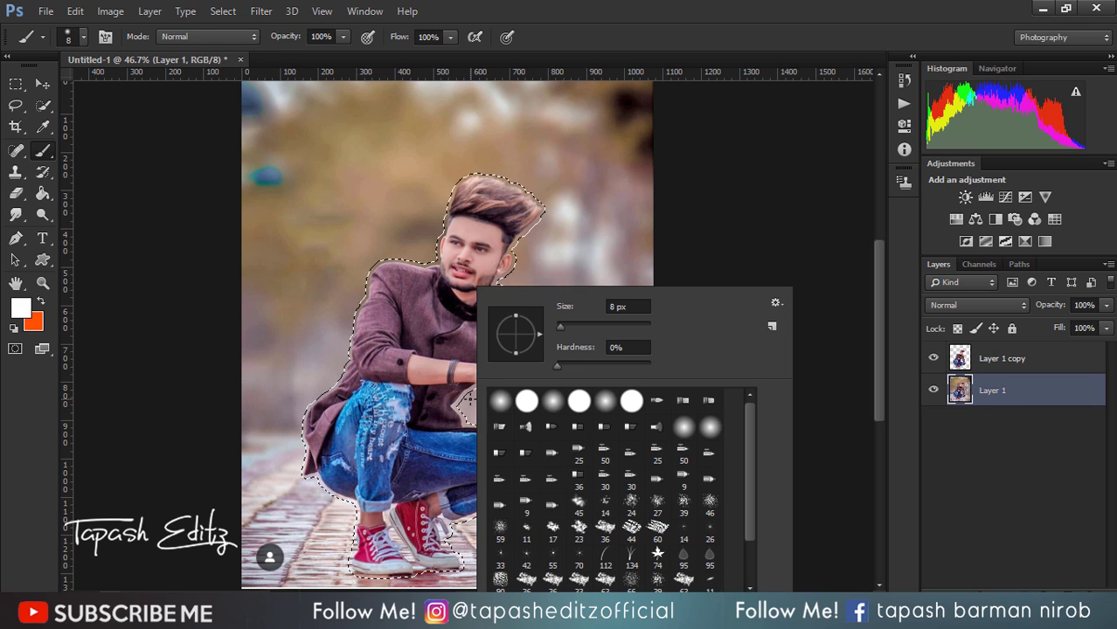
left_click(48, 109)
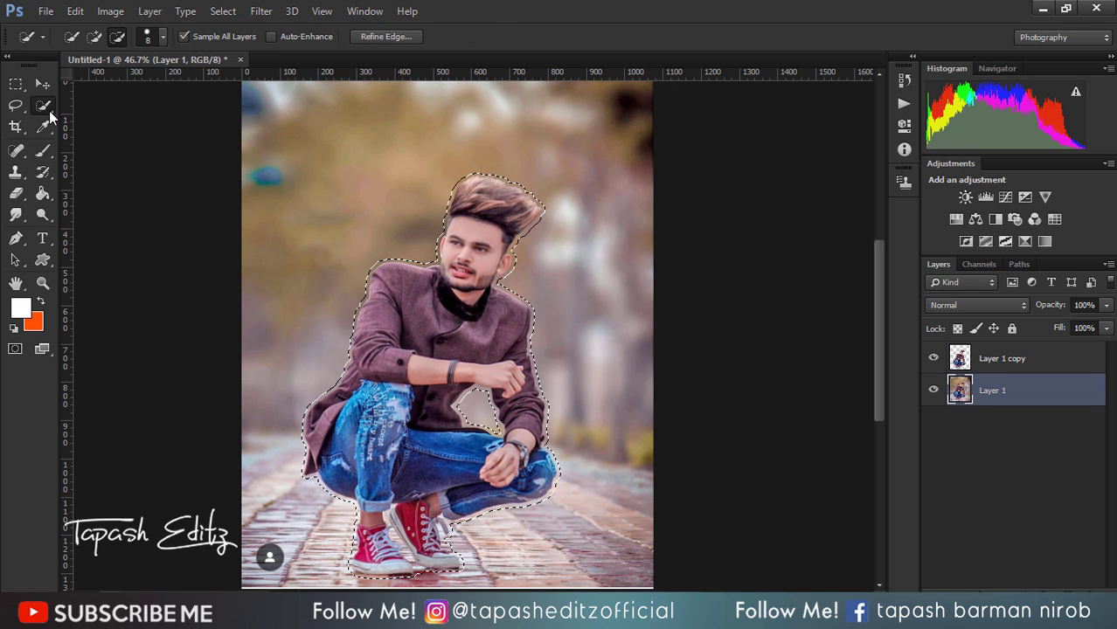
right_click(404, 262)
left_click(453, 487)
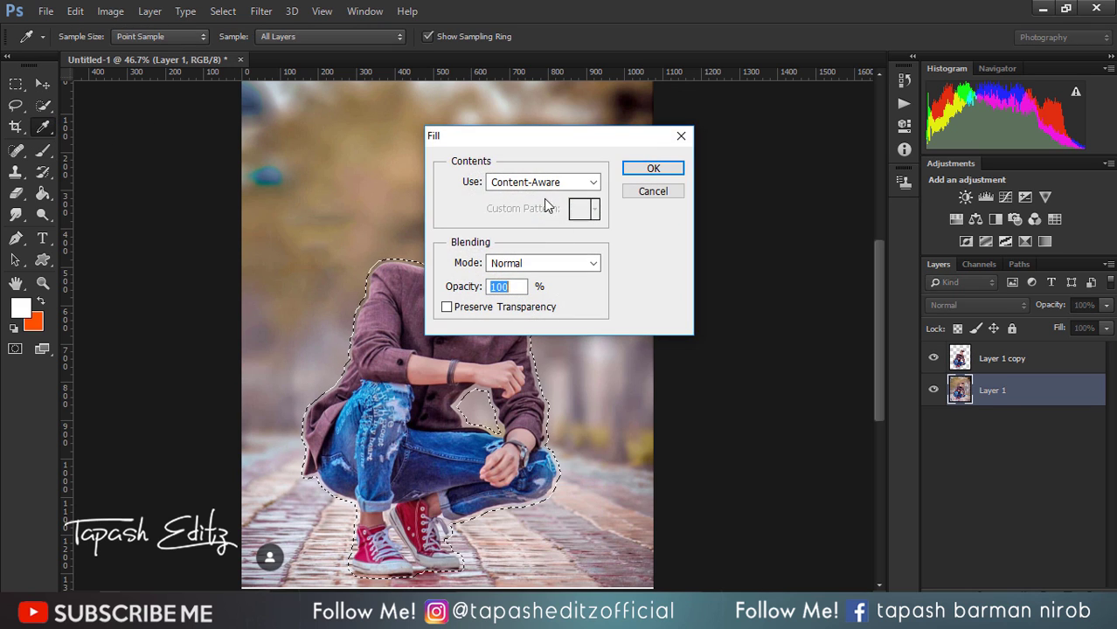
left_click(544, 183)
left_click(532, 252)
left_click(647, 168)
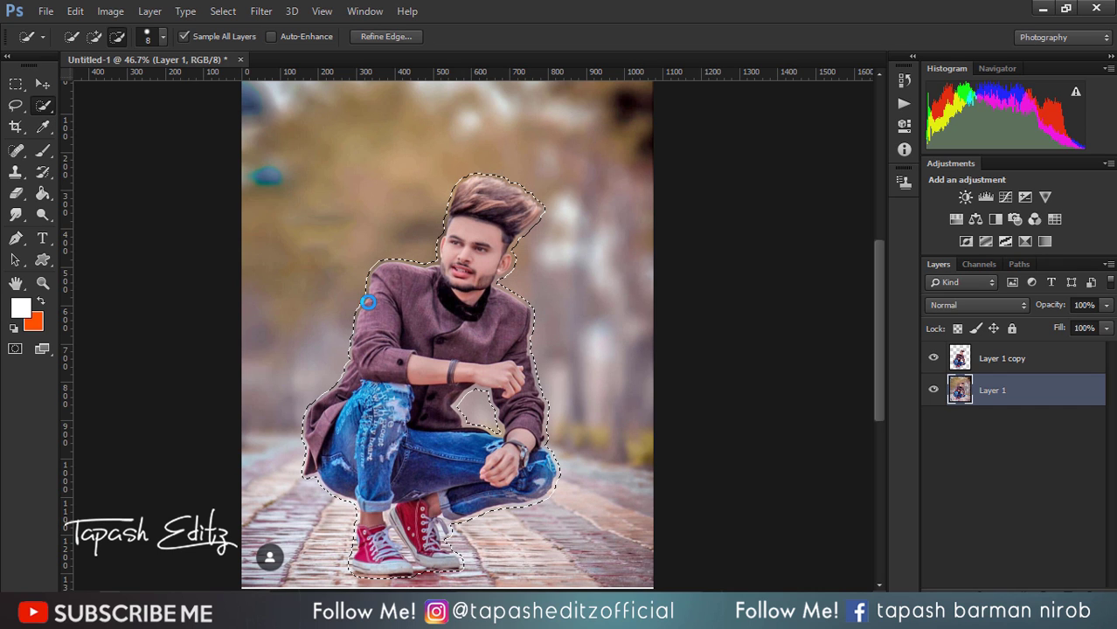
Step: Deselect and inspect the filled background by toggling the subject copy
scroll(368, 302, "down", 2)
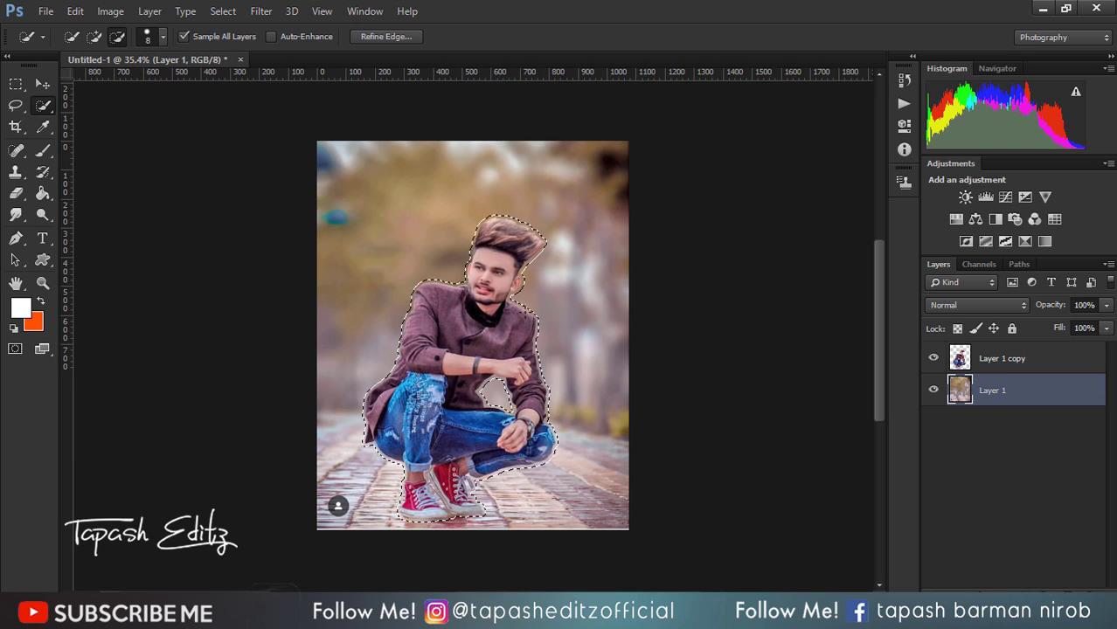
left_click(933, 359)
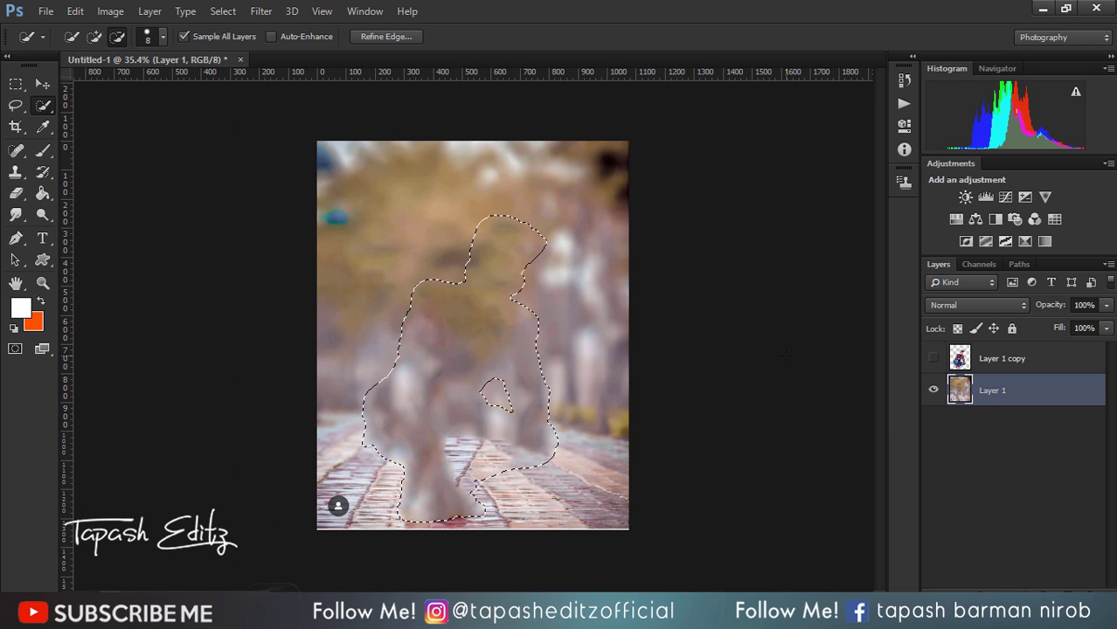
key("ctrl+d")
left_click(934, 360)
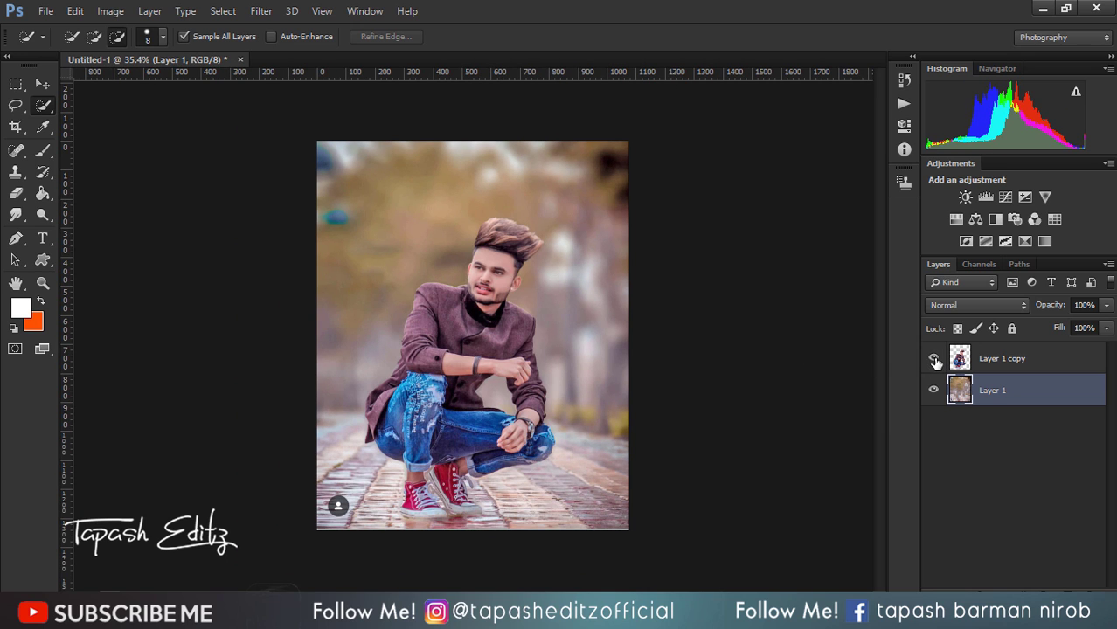
left_click(15, 129)
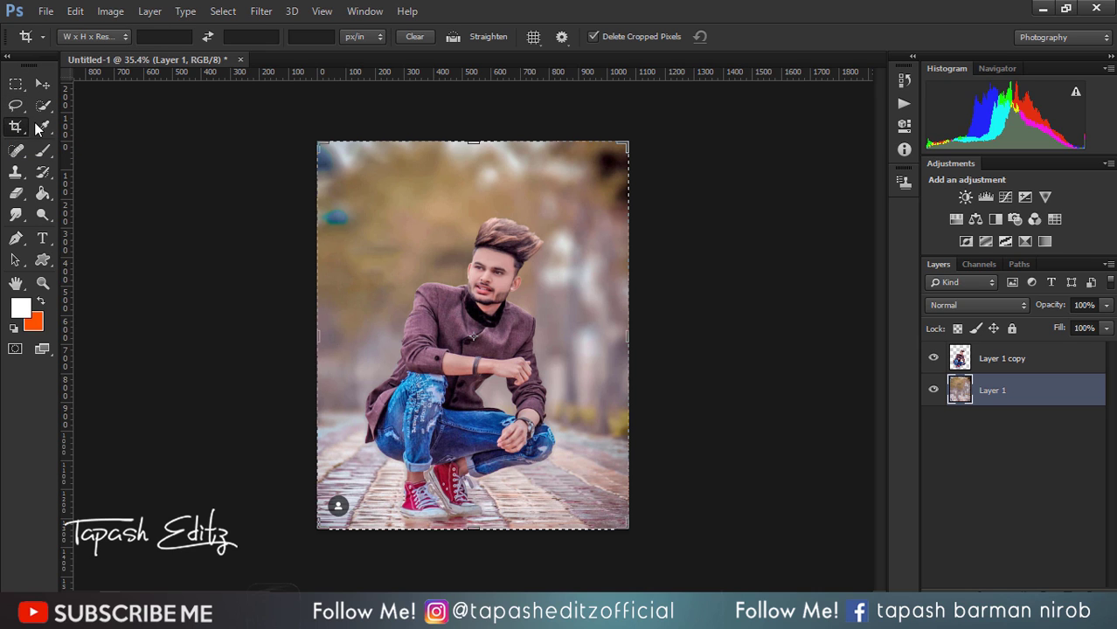
left_click(88, 17)
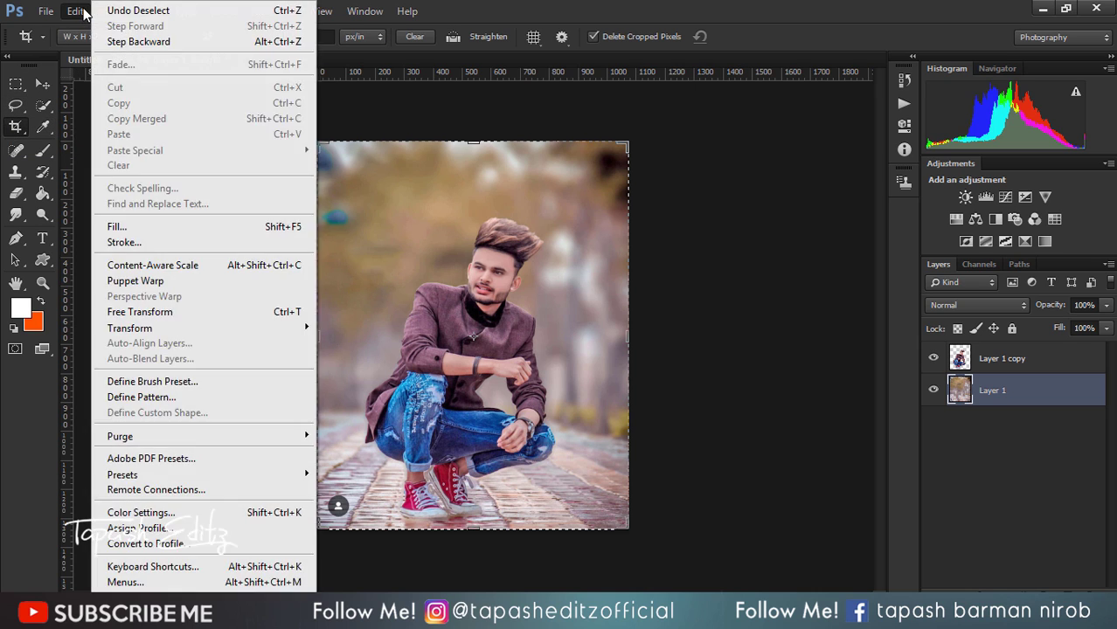
left_click(138, 268)
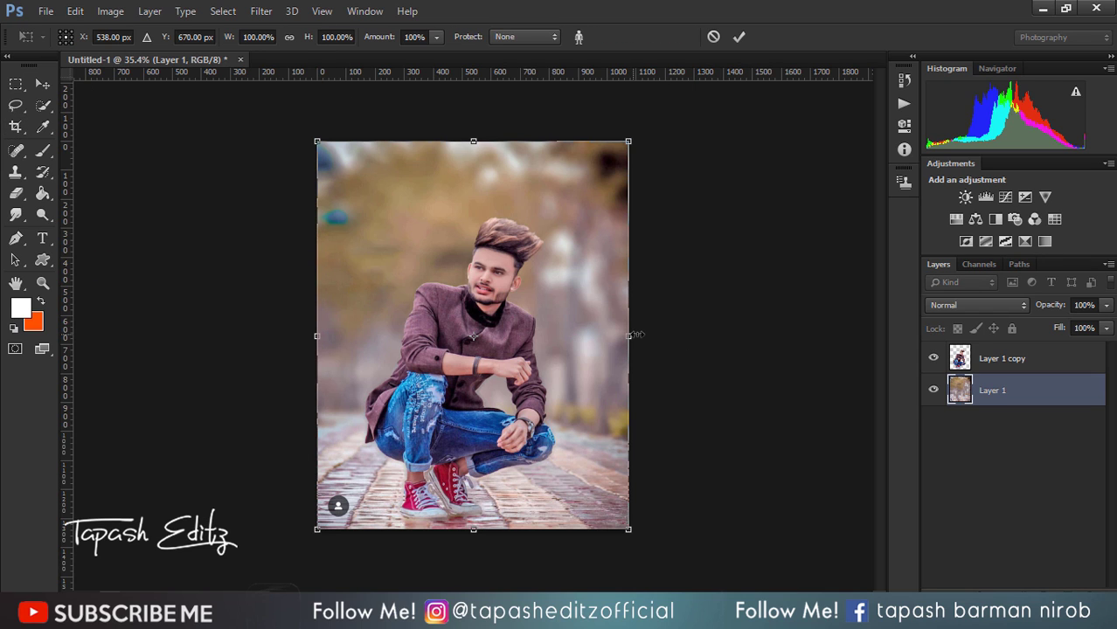
left_click_drag(630, 335, 639, 336)
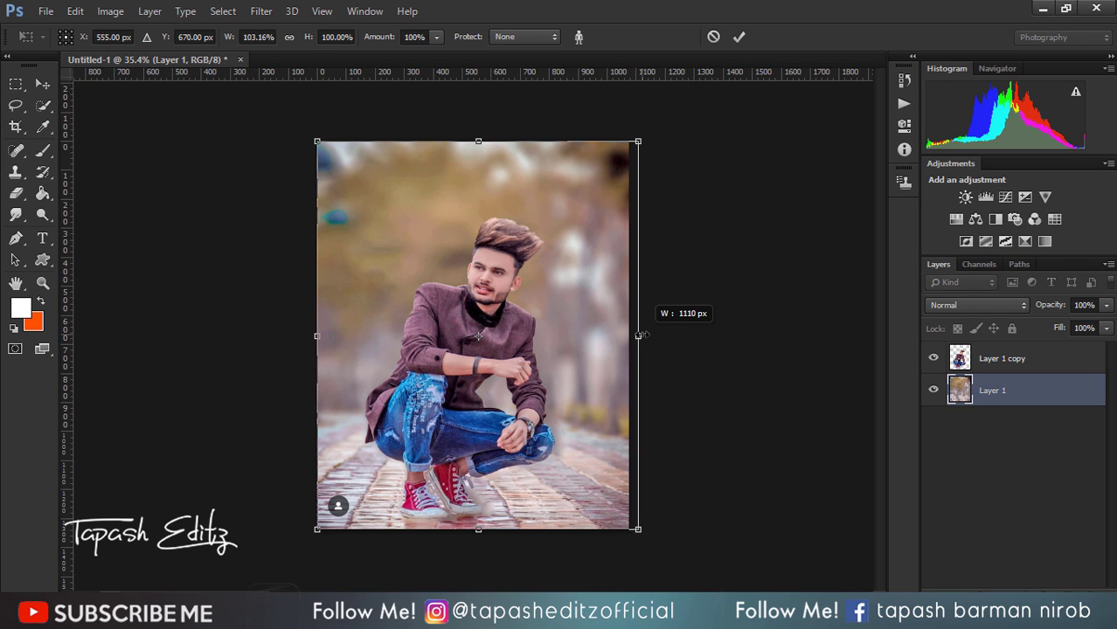
left_click(713, 35)
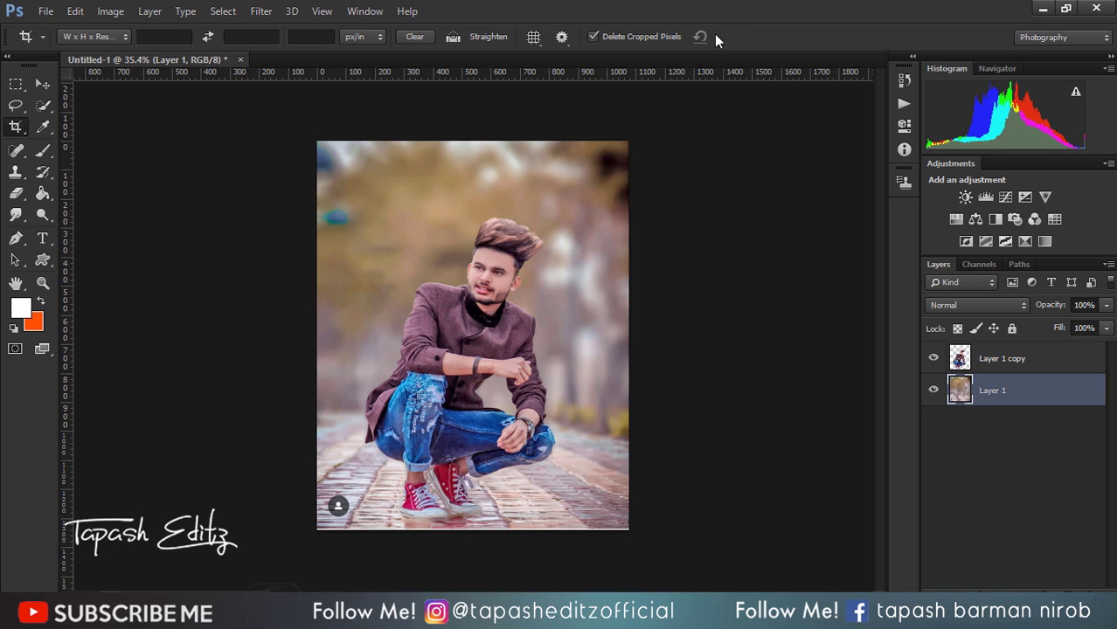
left_click(49, 82)
left_click(991, 360)
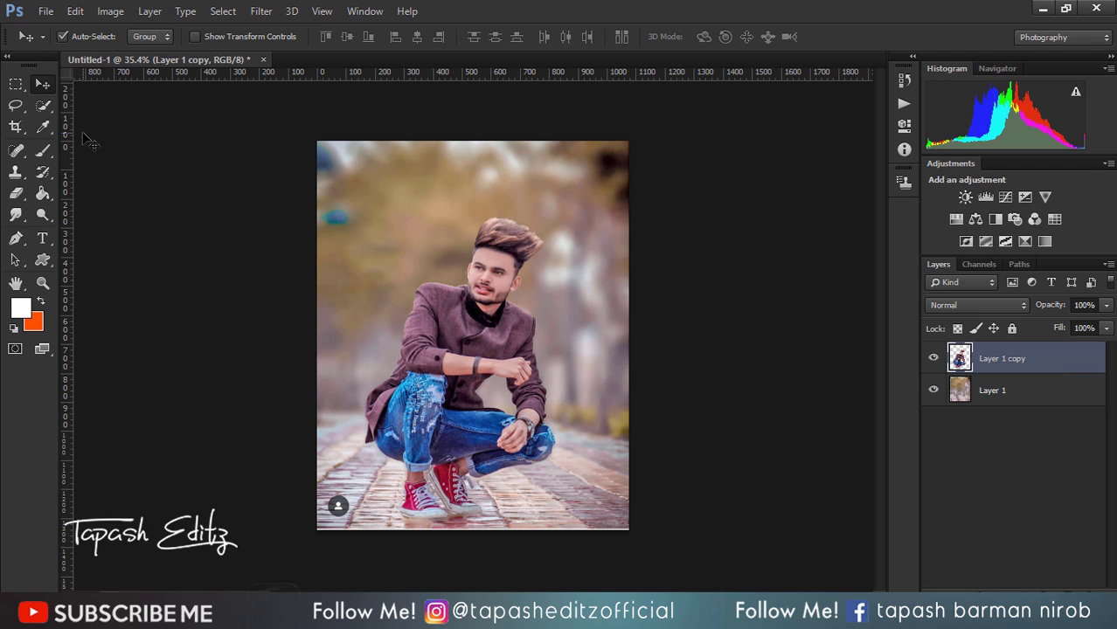
left_click(932, 359)
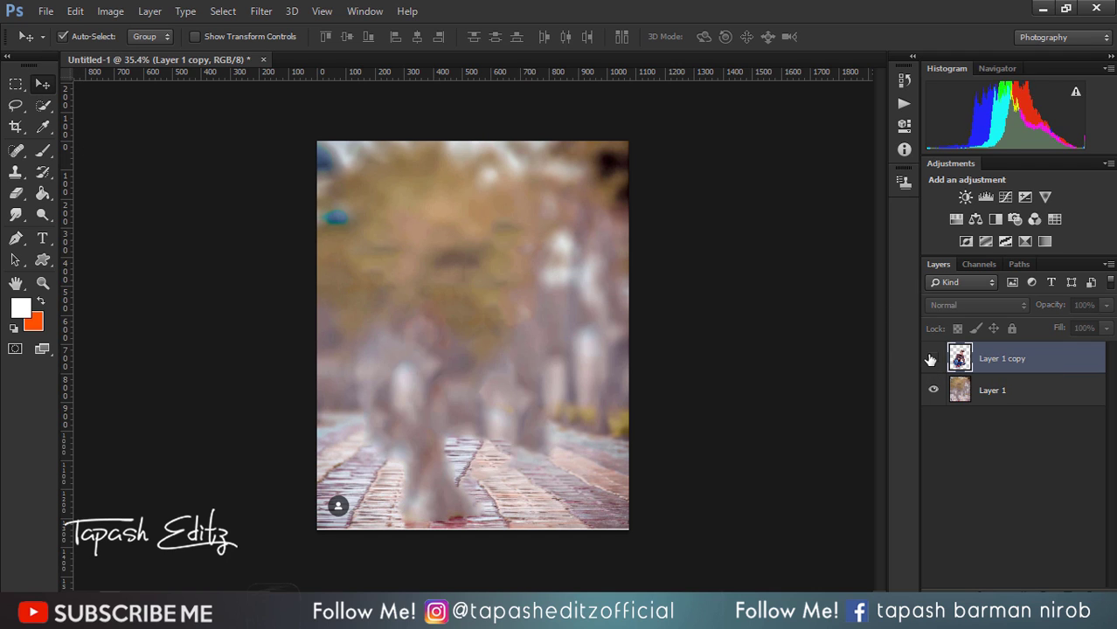
left_click(932, 360)
double_click(987, 390)
type("Background")
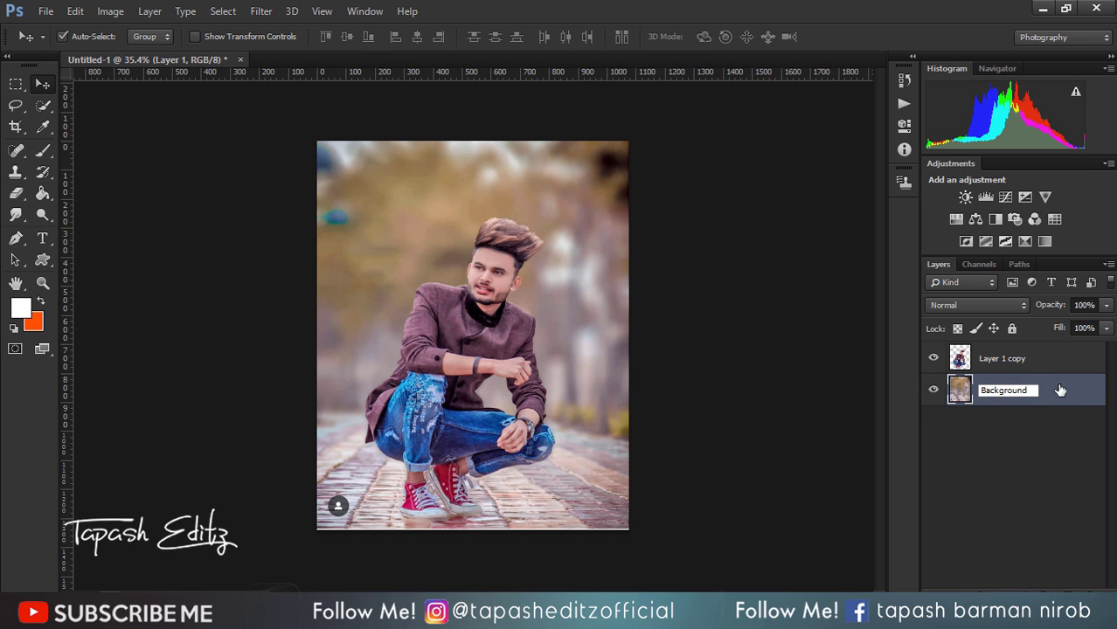
Step: Rename the bottom layer to Background
key("Return")
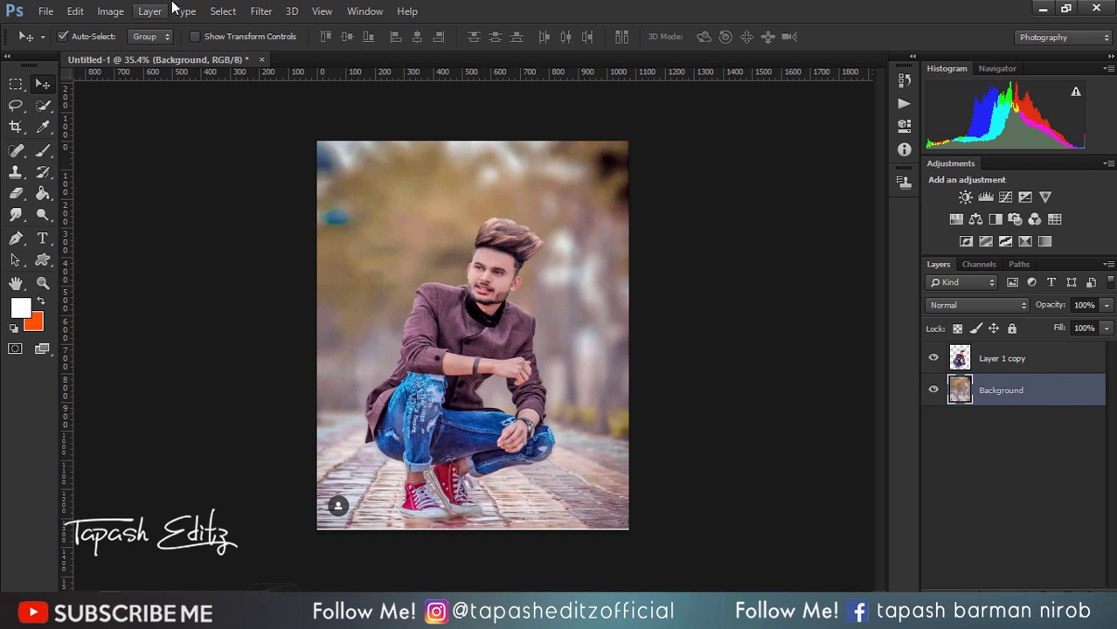
left_click(110, 10)
left_click(324, 123)
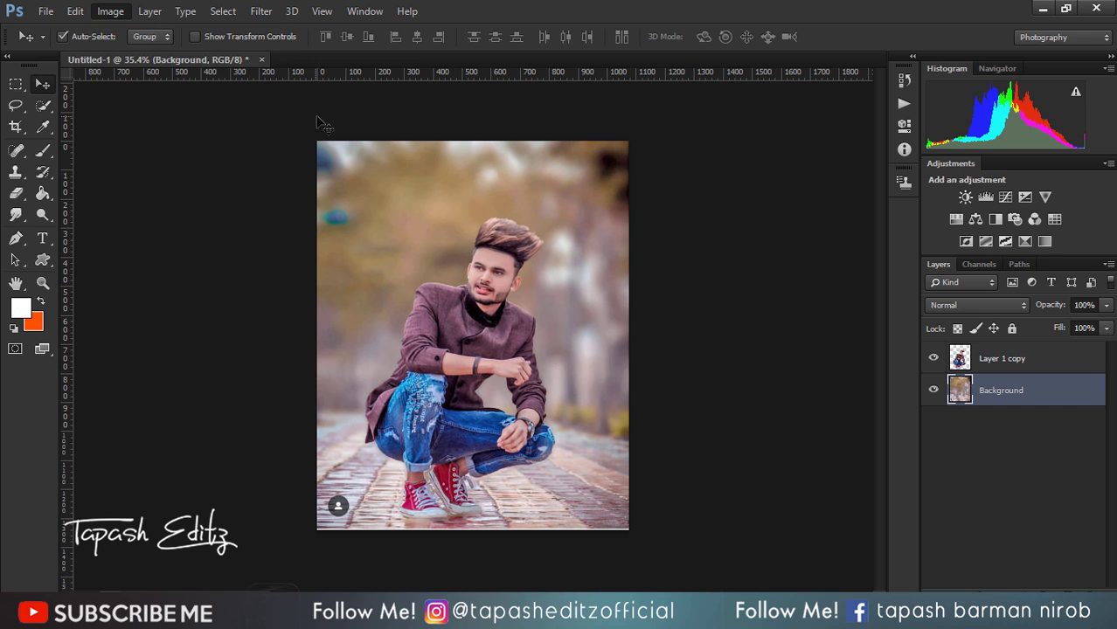
Step: Place the Instagram profile screenshot as an embedded layer, scaled to about 57%
left_click(45, 11)
left_click(112, 244)
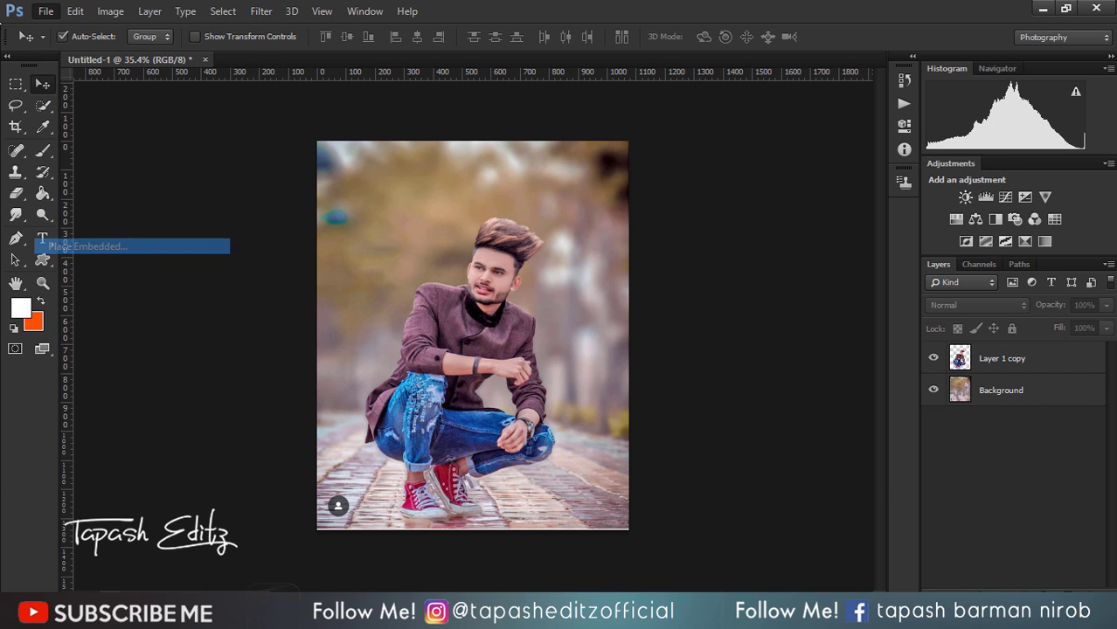
double_click(286, 131)
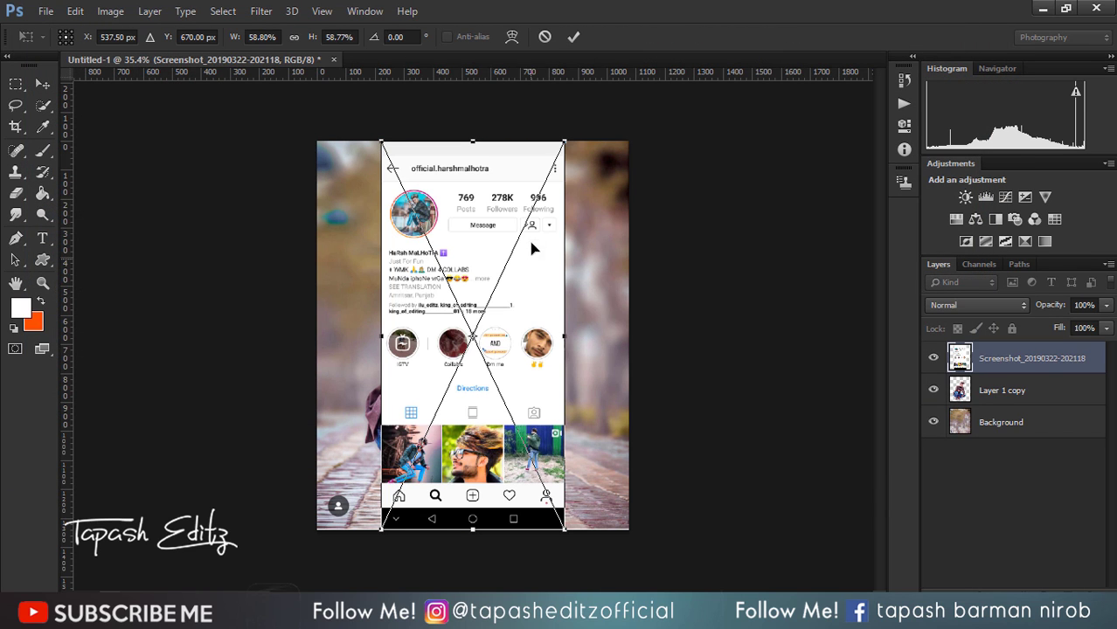
left_click_drag(556, 147, 553, 154)
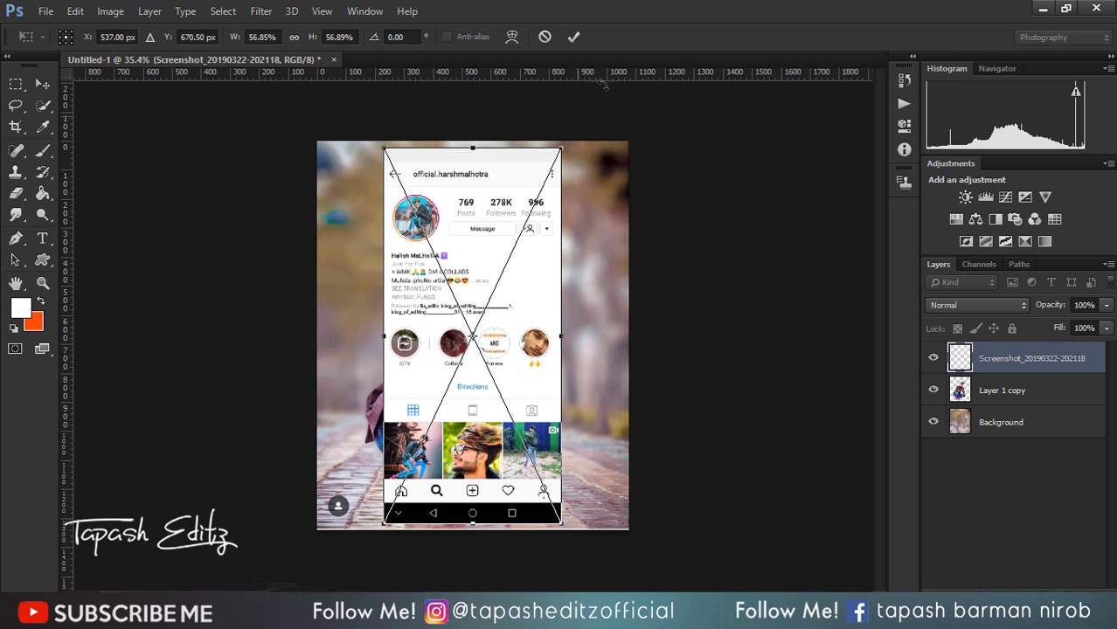
left_click(575, 37)
right_click(1023, 364)
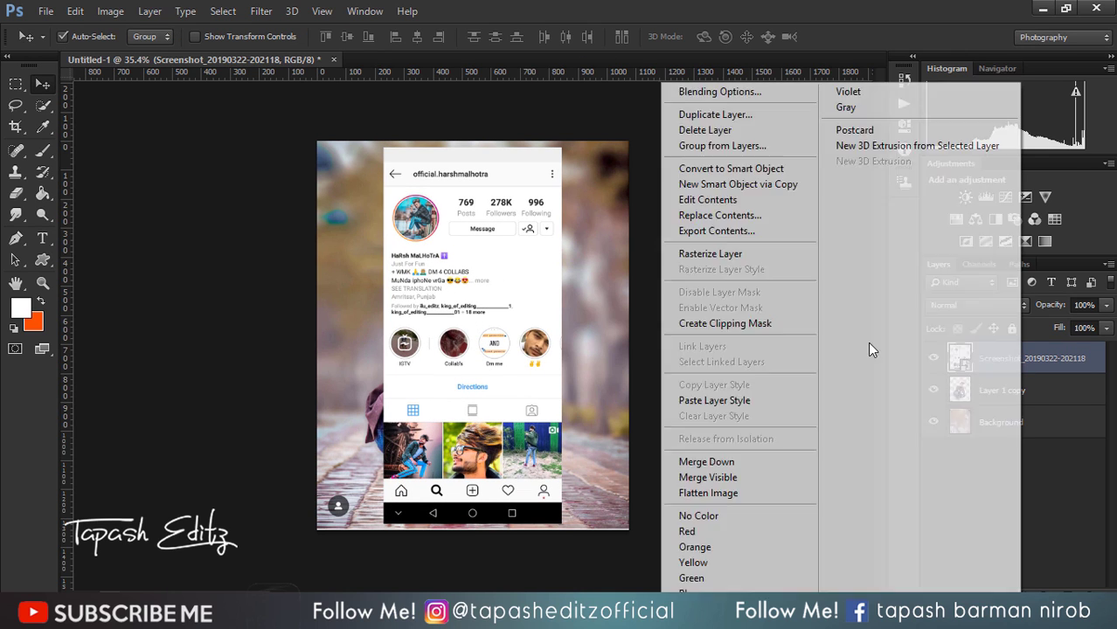
Step: Rasterize the screenshot and Layer Via Cut its header down to the story highlights
left_click(735, 255)
left_click(17, 86)
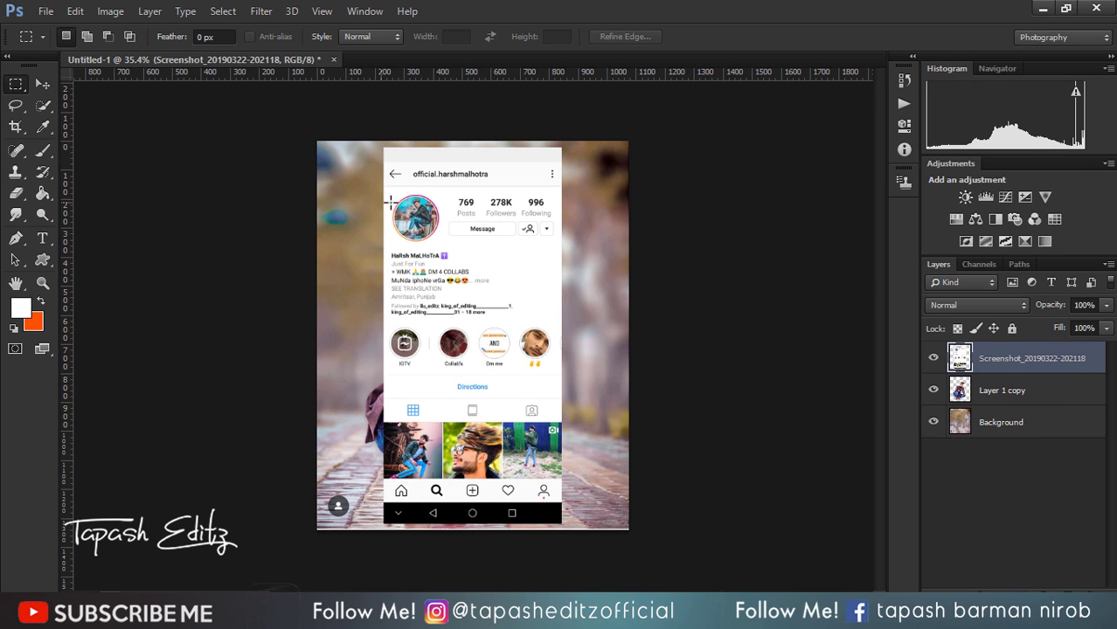
left_click_drag(388, 164, 554, 360)
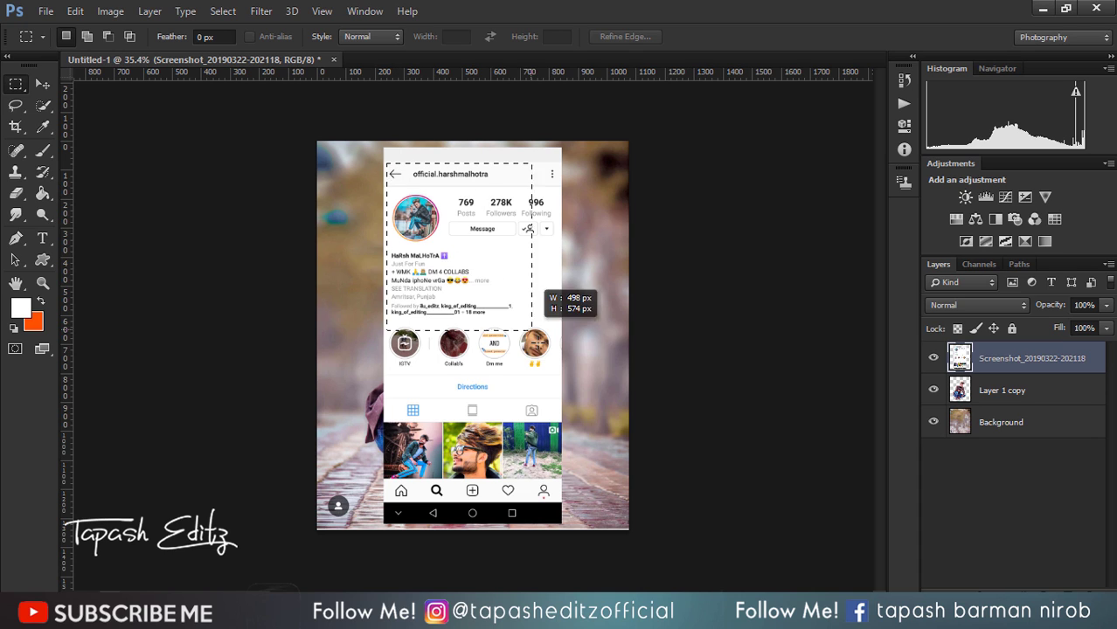
key("ctrl+d")
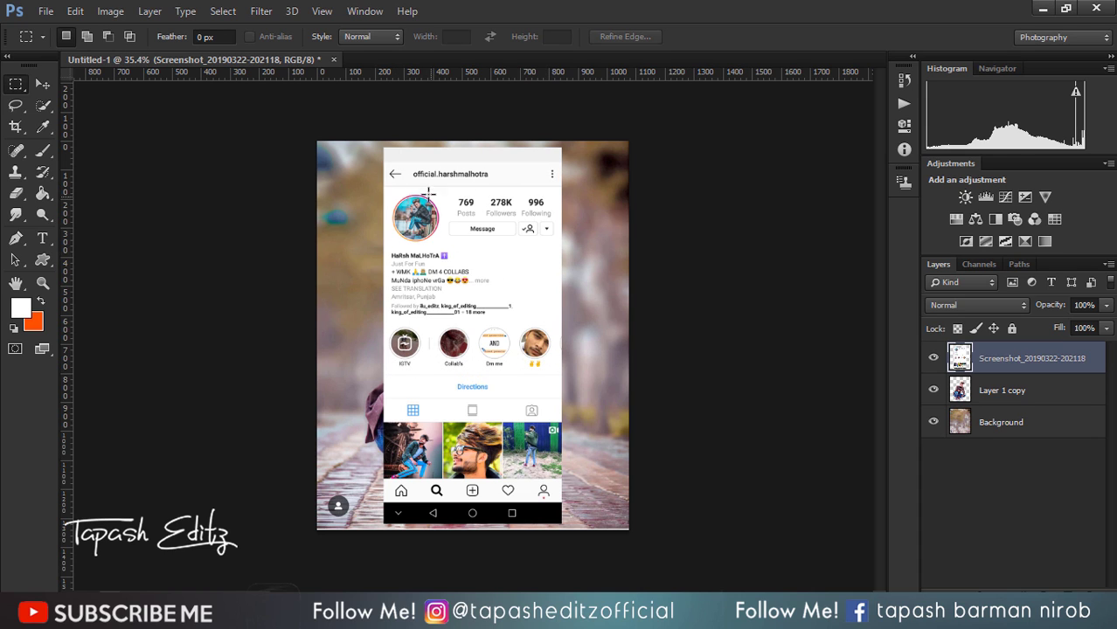
mouse_move(375, 163)
left_mouse_down()
mouse_move(565, 326)
mouse_move(564, 380)
left_mouse_up()
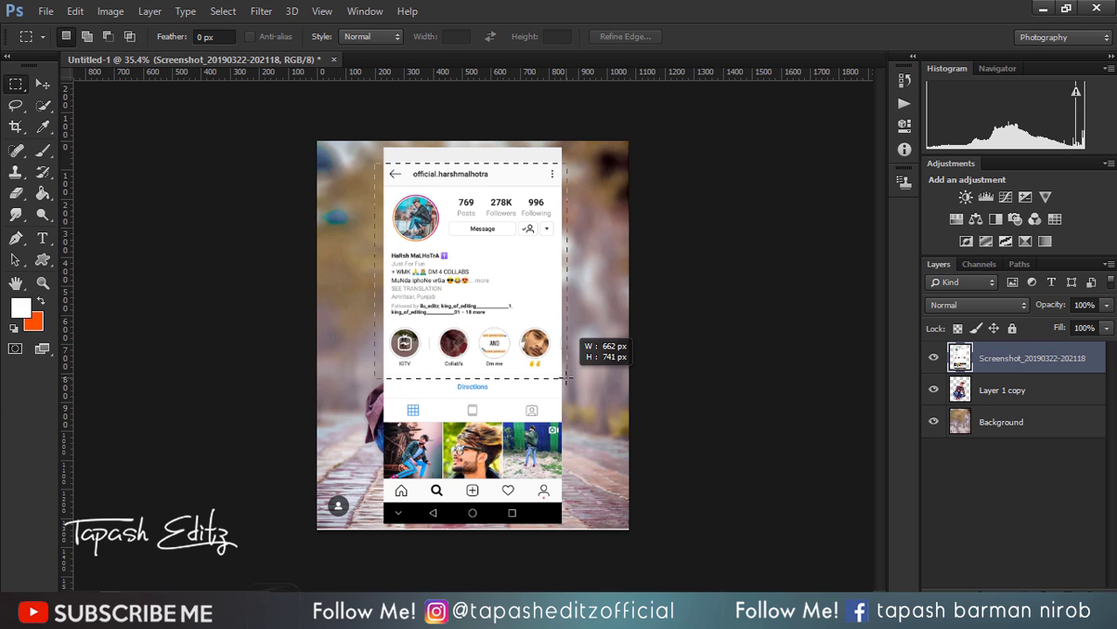
right_click(525, 347)
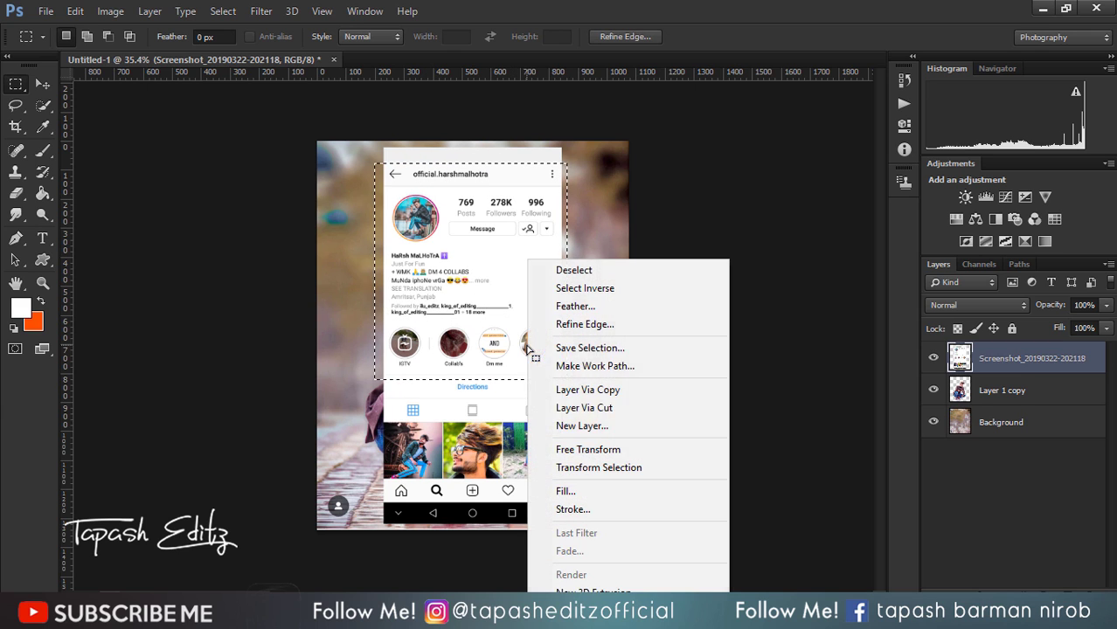
left_click(582, 407)
Step: Delete the remaining Screenshot layer
left_click(1027, 390)
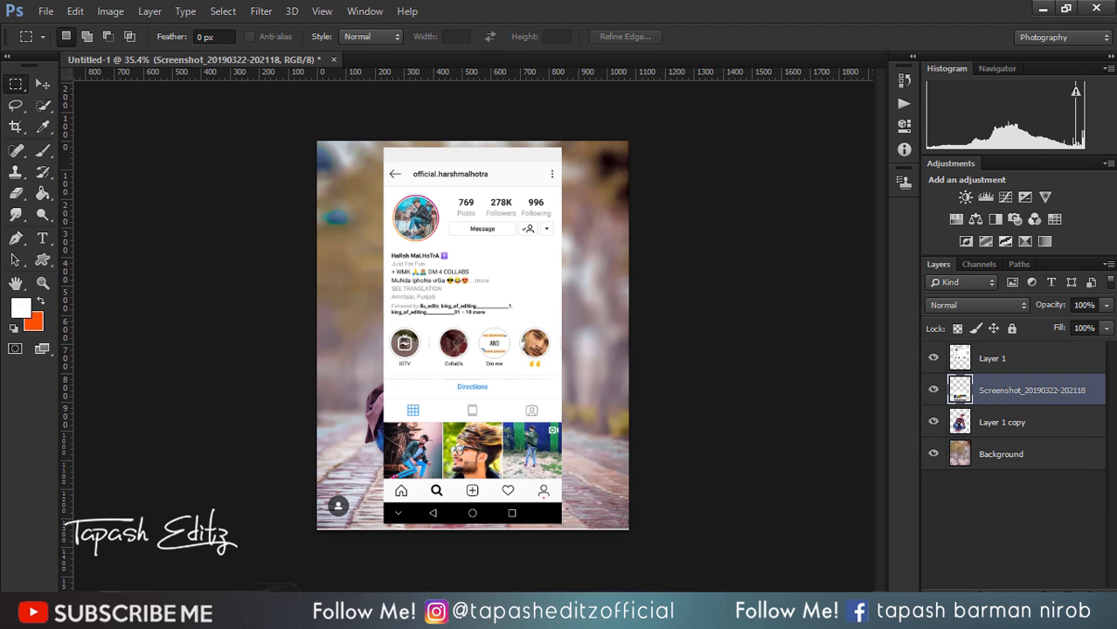
left_click(1088, 584)
left_click(519, 241)
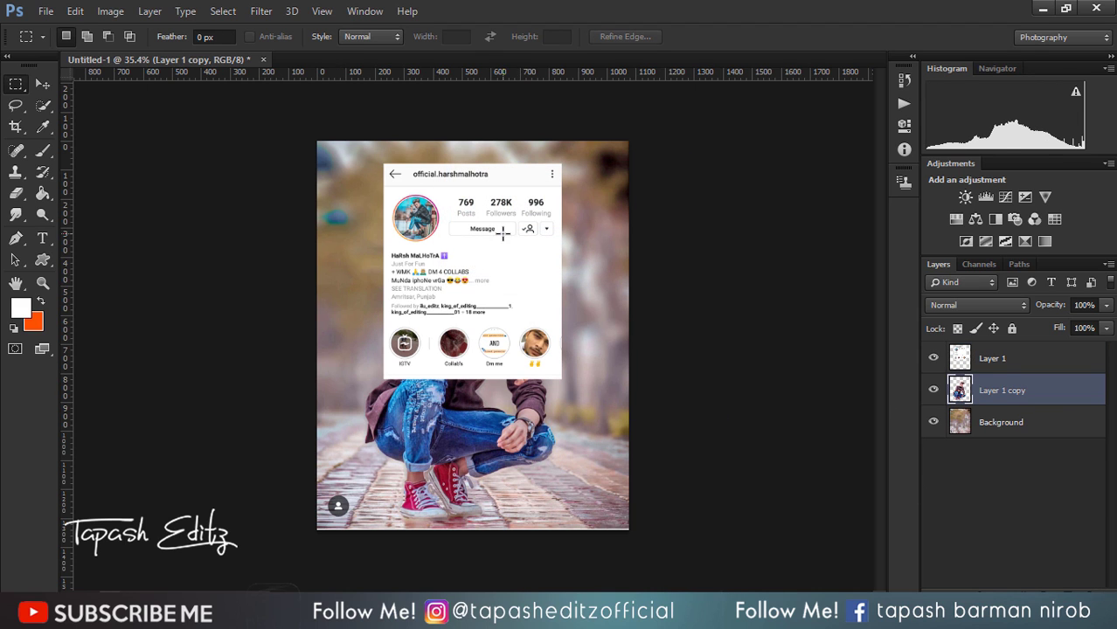
Step: Fit the image on screen and set Layer 1 copy's blend mode to Multiply
scroll(477, 229, "up", 1)
scroll(477, 229, "up", 1)
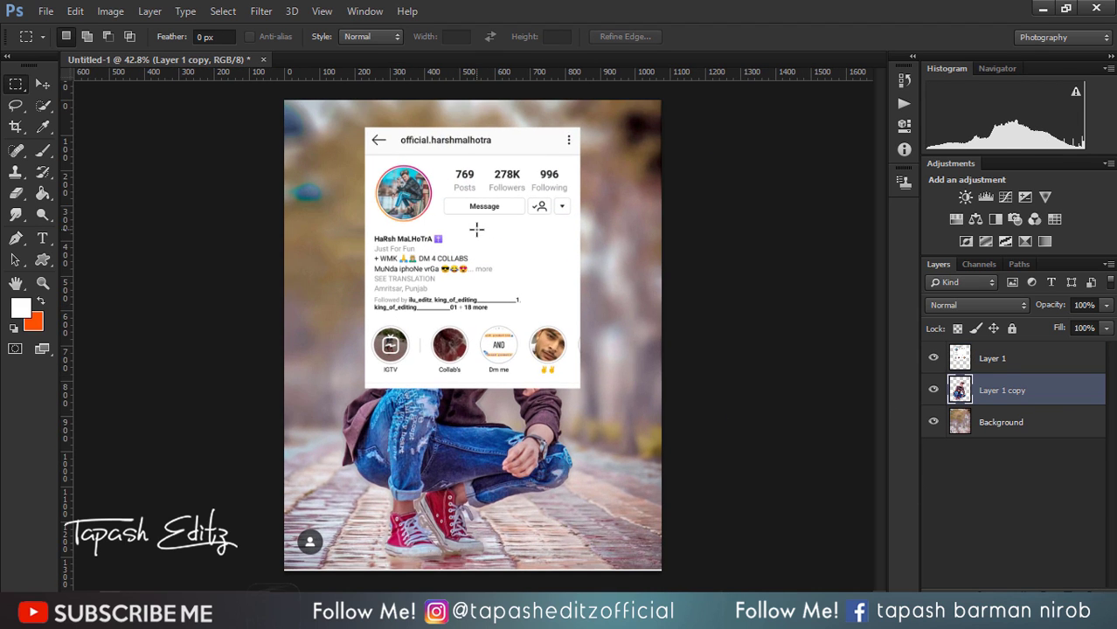
scroll(453, 220, "up", 2)
scroll(454, 220, "up", 2)
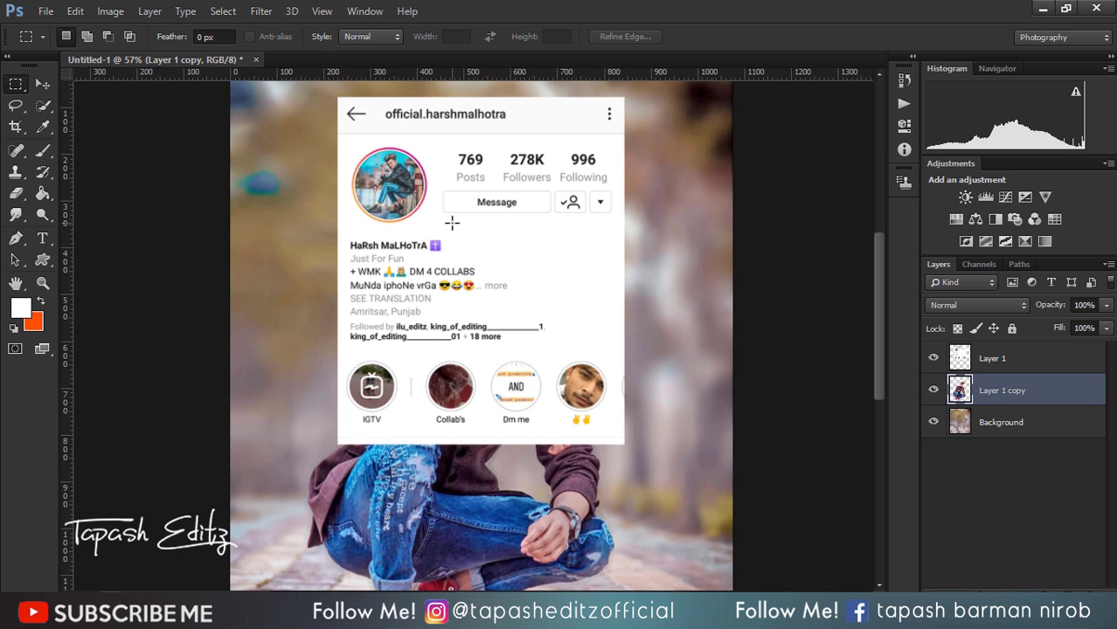
scroll(453, 222, "up", 2)
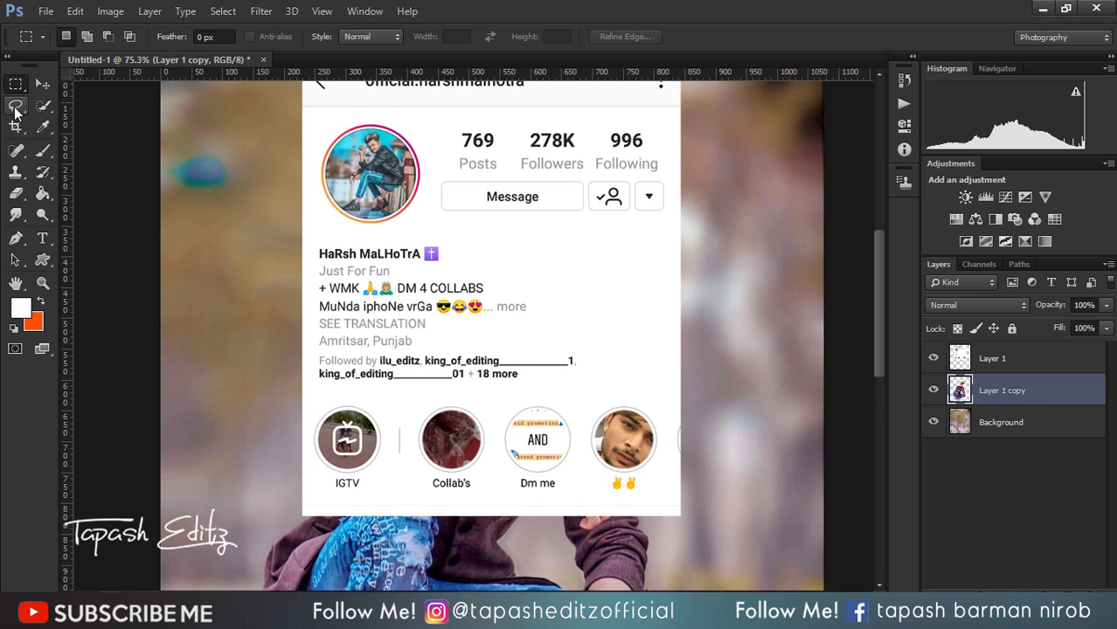
key("ctrl+0")
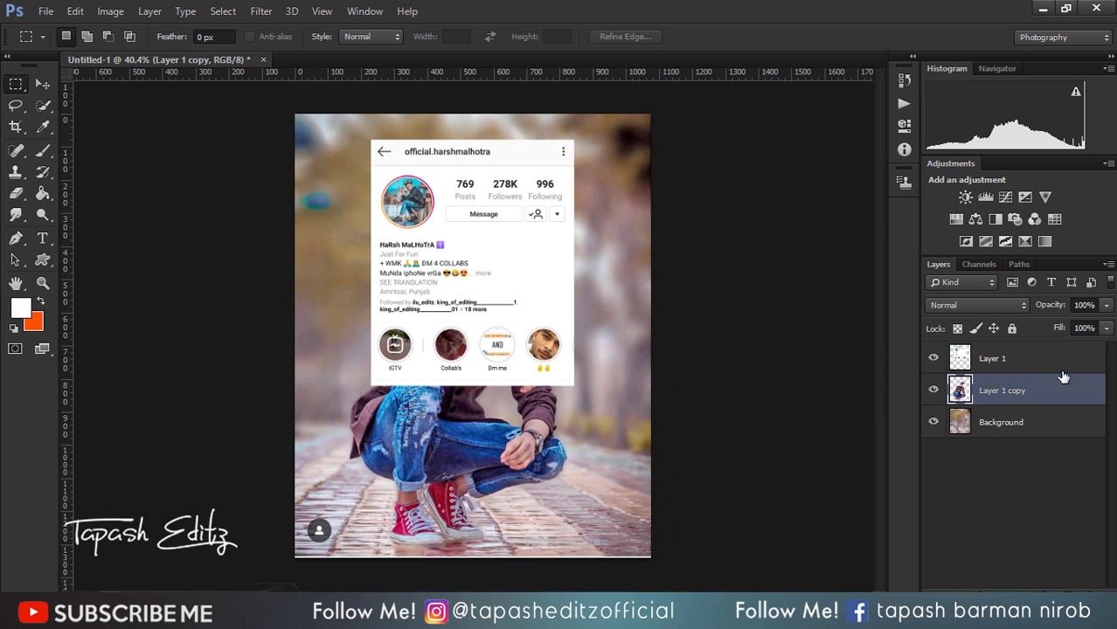
left_click(978, 305)
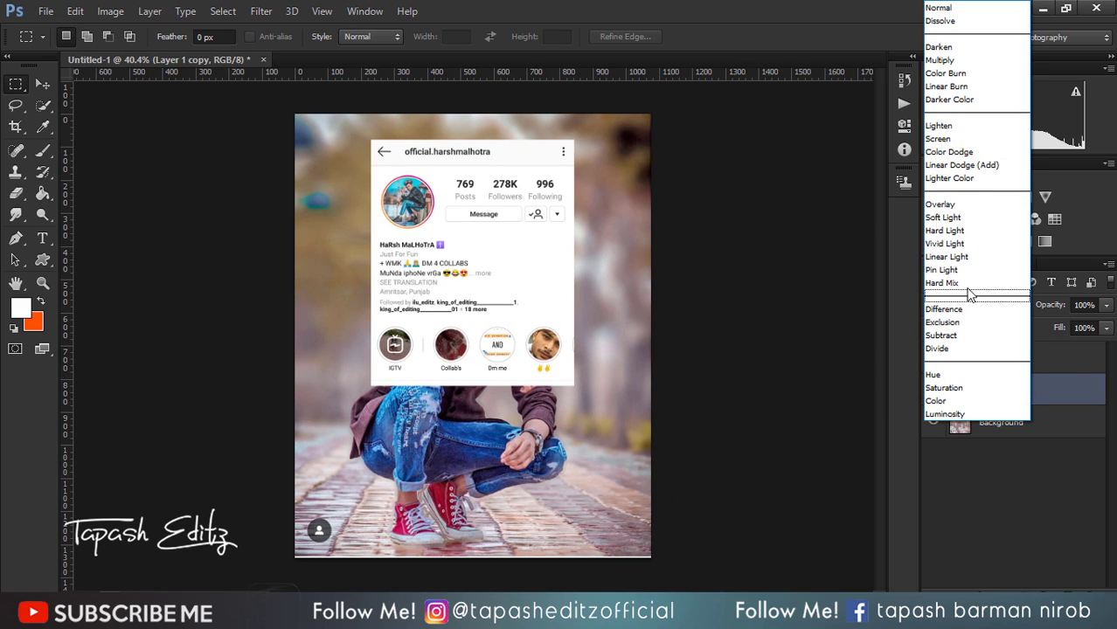
left_click(938, 60)
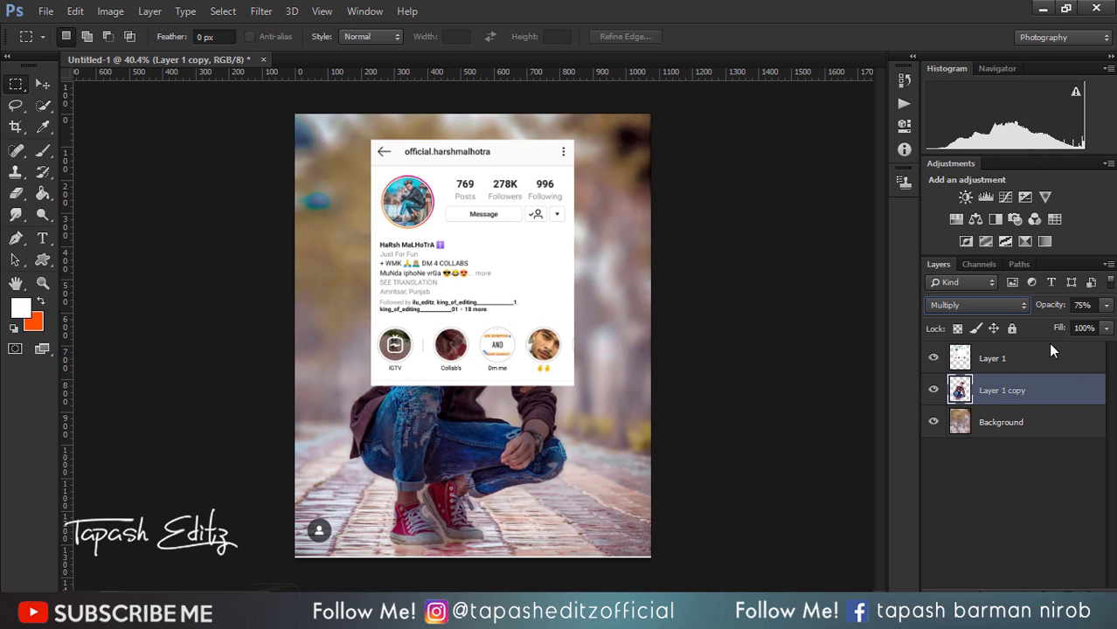
Step: Set the Instagram card layer to Multiply and drag it below Layer 1 copy
left_click(1001, 362)
left_click(978, 305)
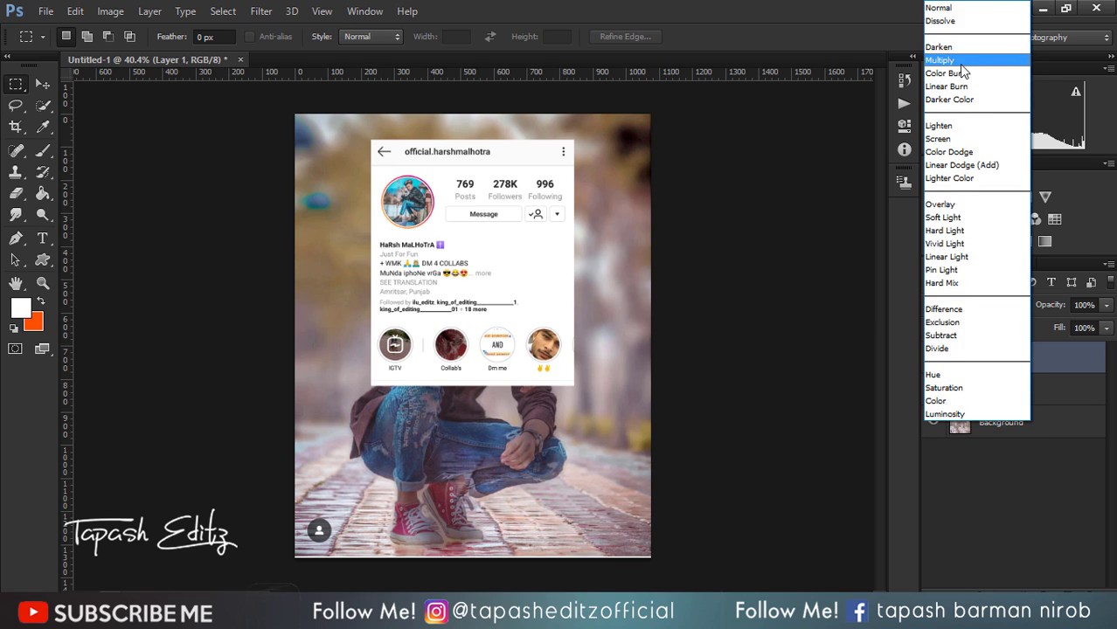
left_click(962, 60)
left_click(42, 85)
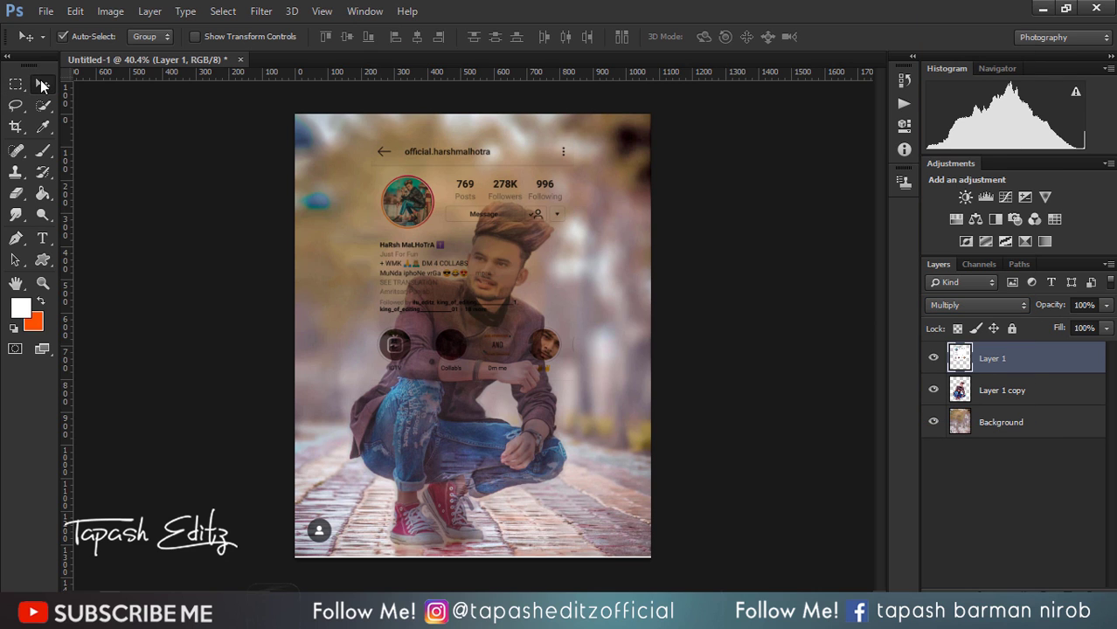
left_click_drag(993, 370, 998, 394)
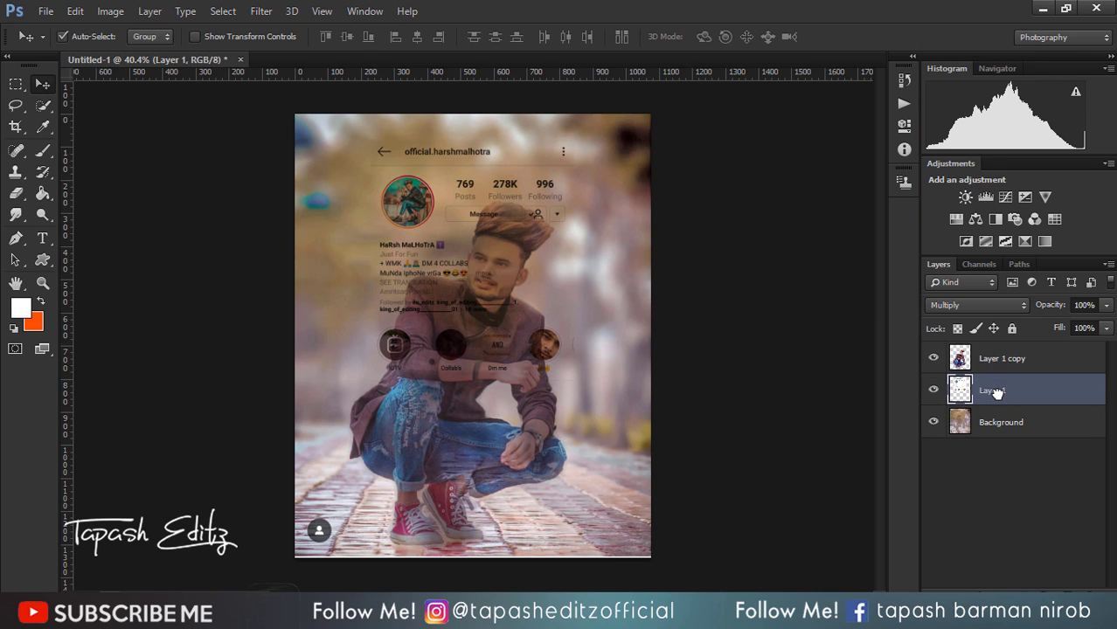
left_click(195, 36)
Step: Toggle the subject layer's visibility to compare it against the card
left_click_drag(563, 259, 922, 351)
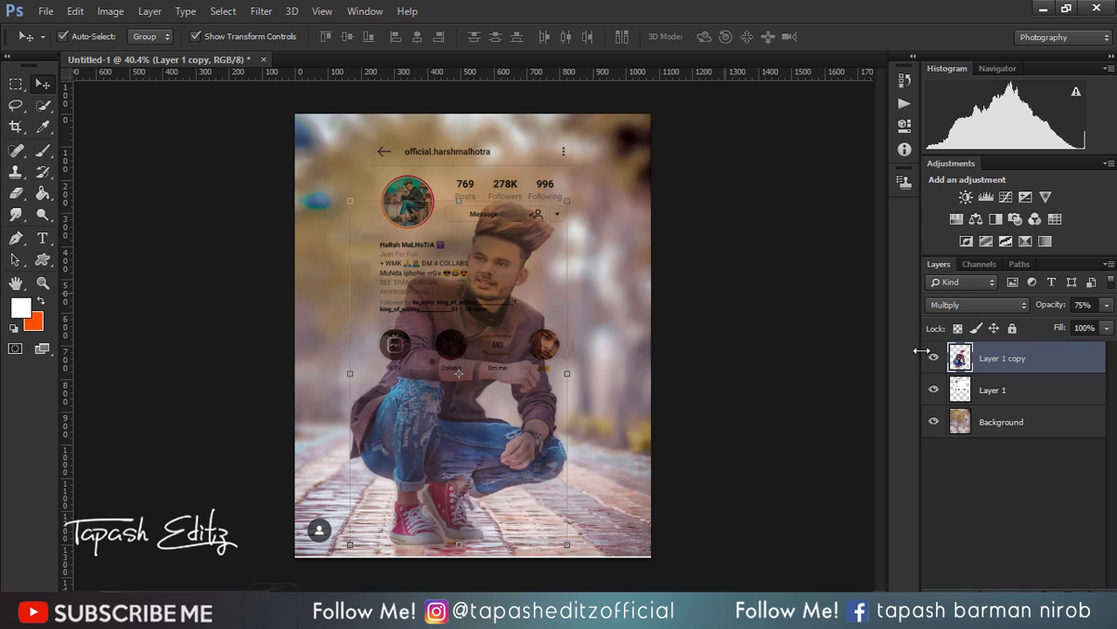
left_click(965, 396)
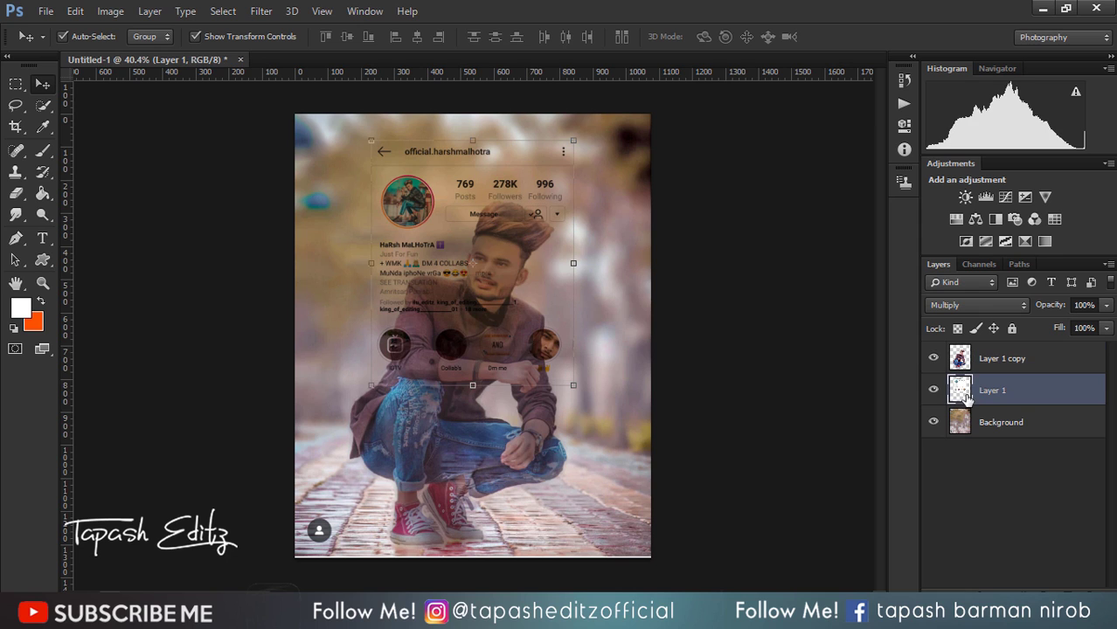
left_click(934, 358)
left_click(934, 359)
left_click(934, 359)
left_click(984, 365)
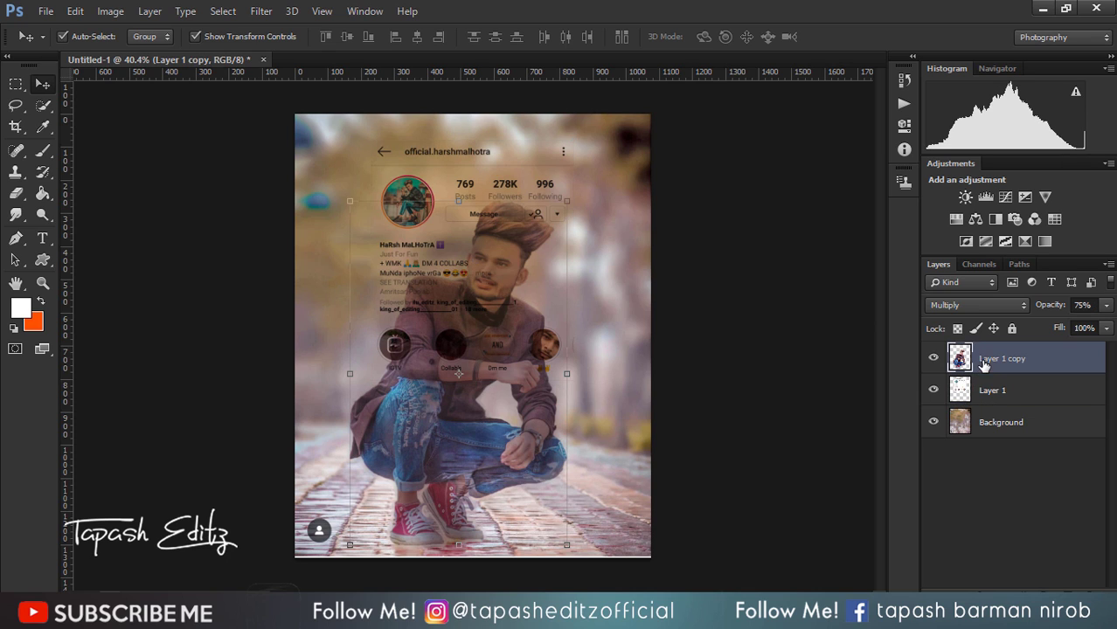
left_click(934, 364)
left_click(933, 360)
Step: Try Overlay blending on the Instagram card and move it down and right
left_click(1027, 392)
left_click(962, 308)
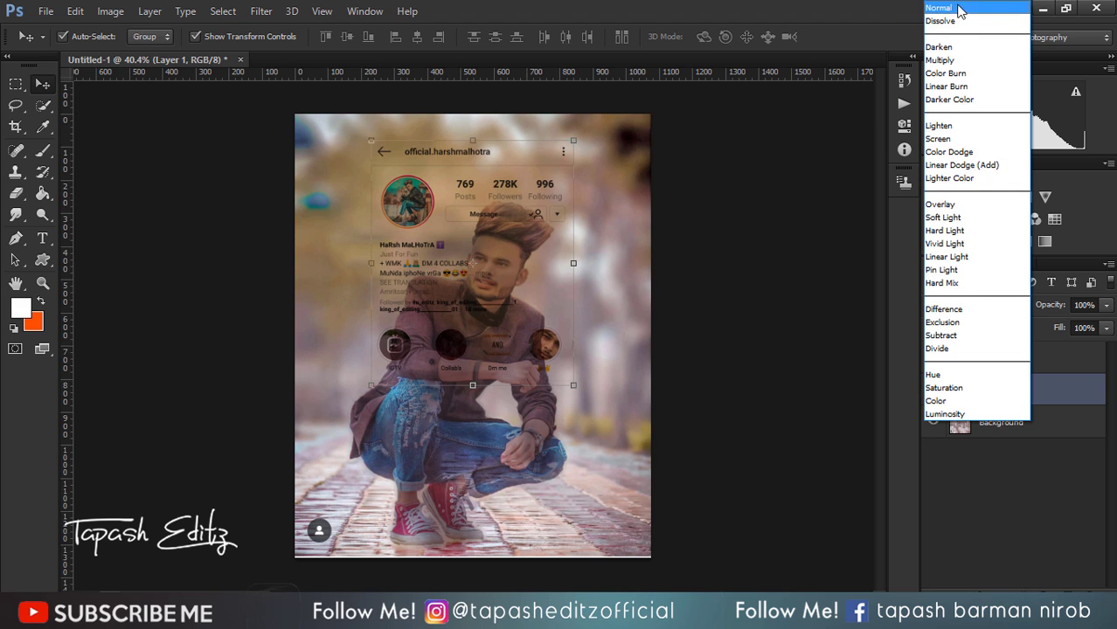
left_click(971, 203)
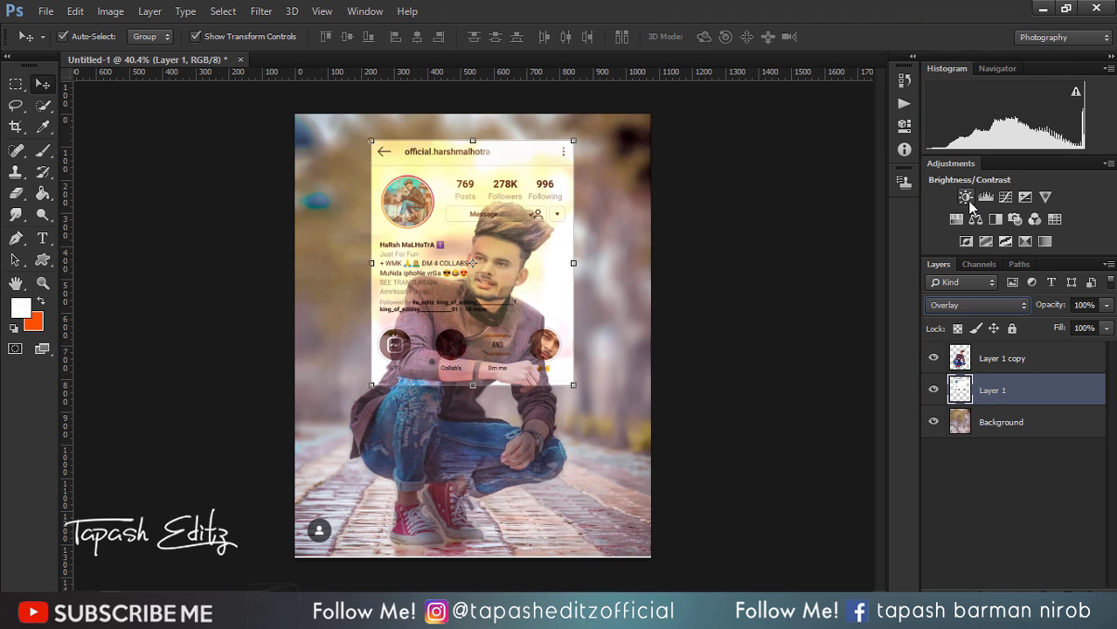
mouse_move(531, 262)
left_mouse_down()
mouse_move(673, 447)
mouse_move(583, 345)
left_mouse_up()
Step: Set the subject back to Normal and the Instagram card back to Multiply
left_click(997, 357)
left_click(976, 305)
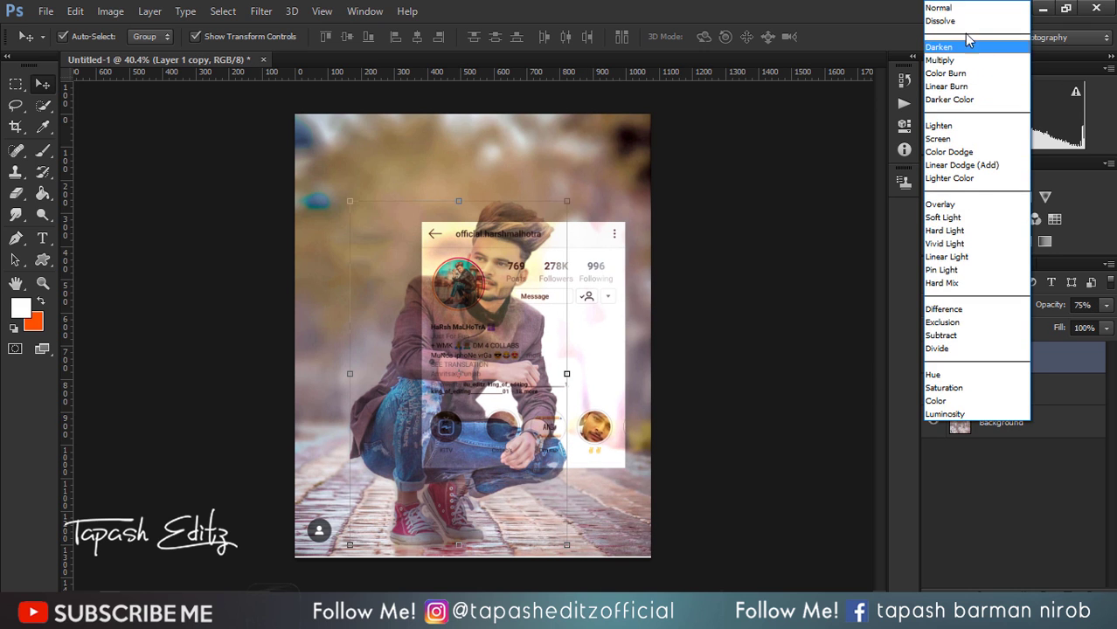
left_click(942, 9)
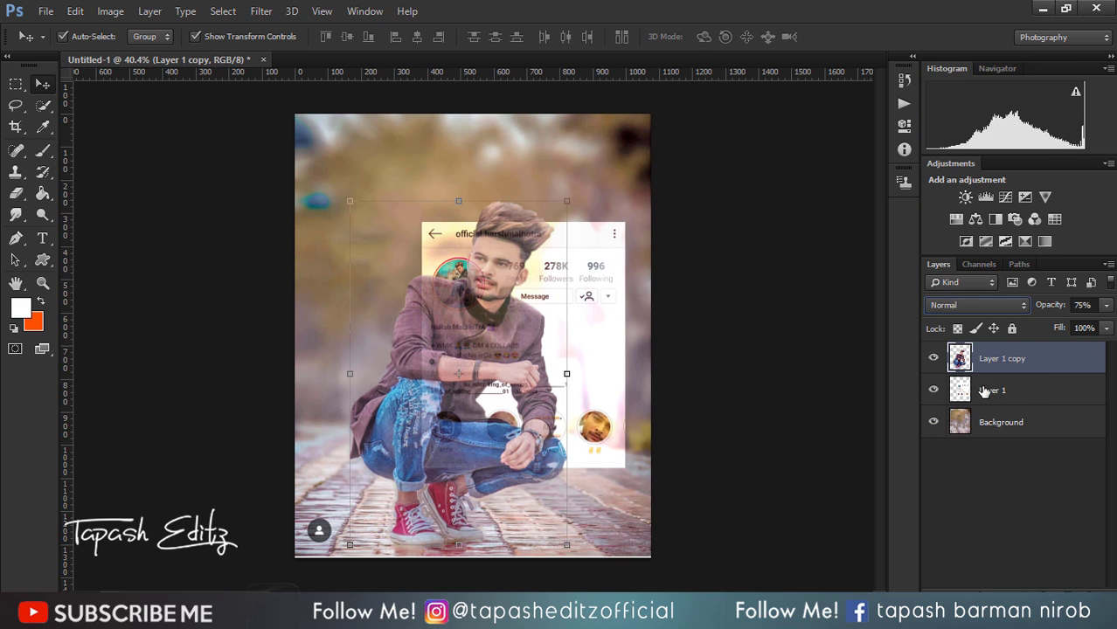
left_click(985, 391)
left_click(976, 305)
left_click(953, 70)
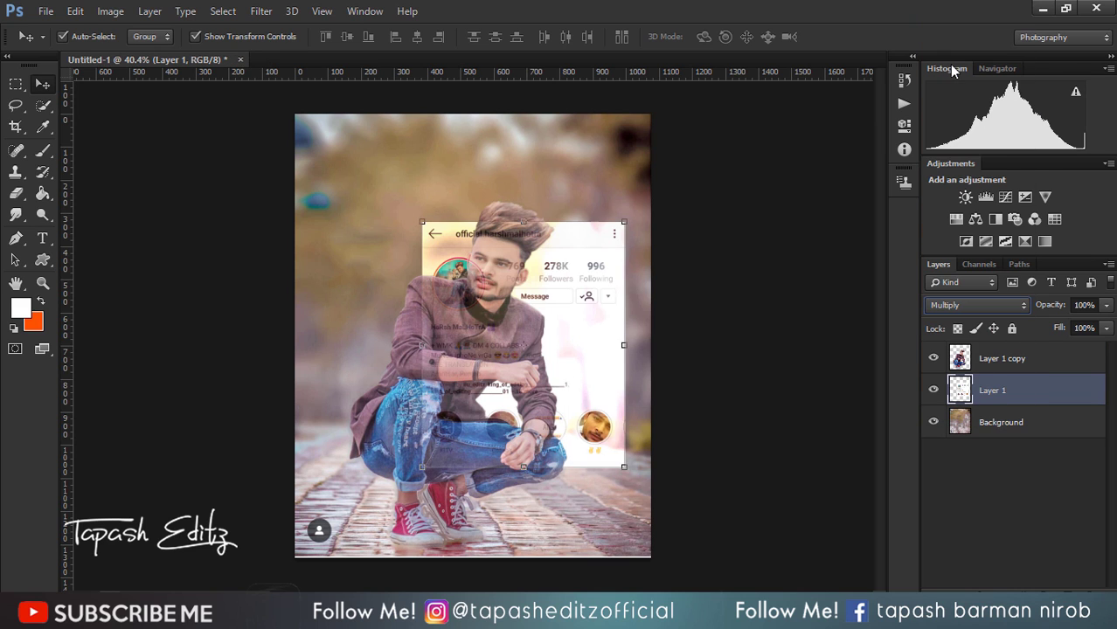
Step: Distort the card's corners to tilt it, shift it right and commit
left_click_drag(593, 264, 577, 208)
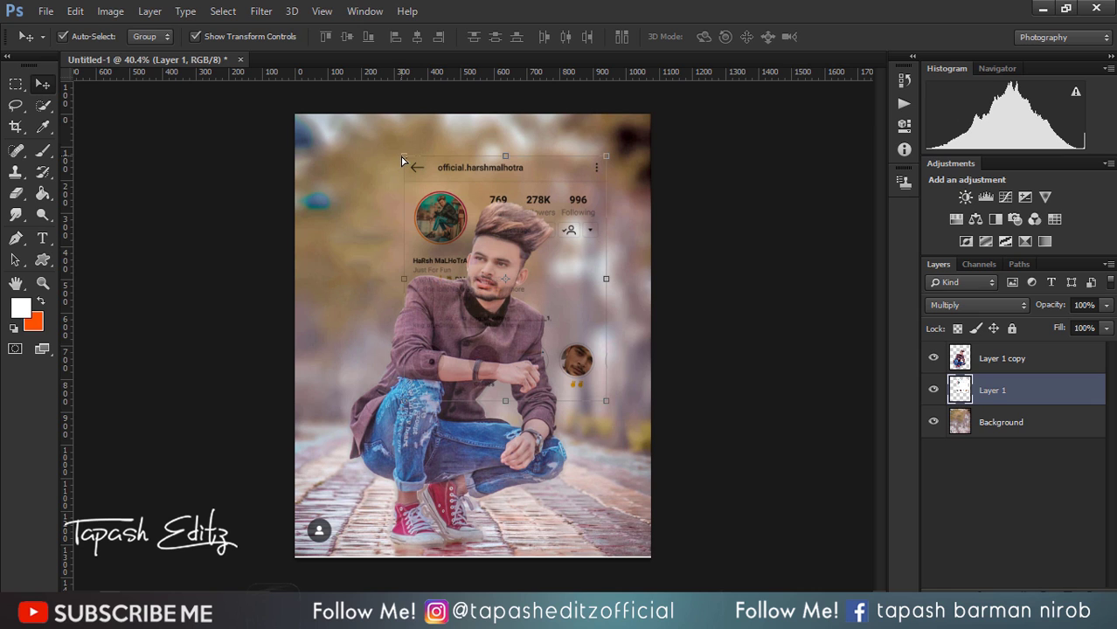
left_click_drag(402, 160, 428, 149)
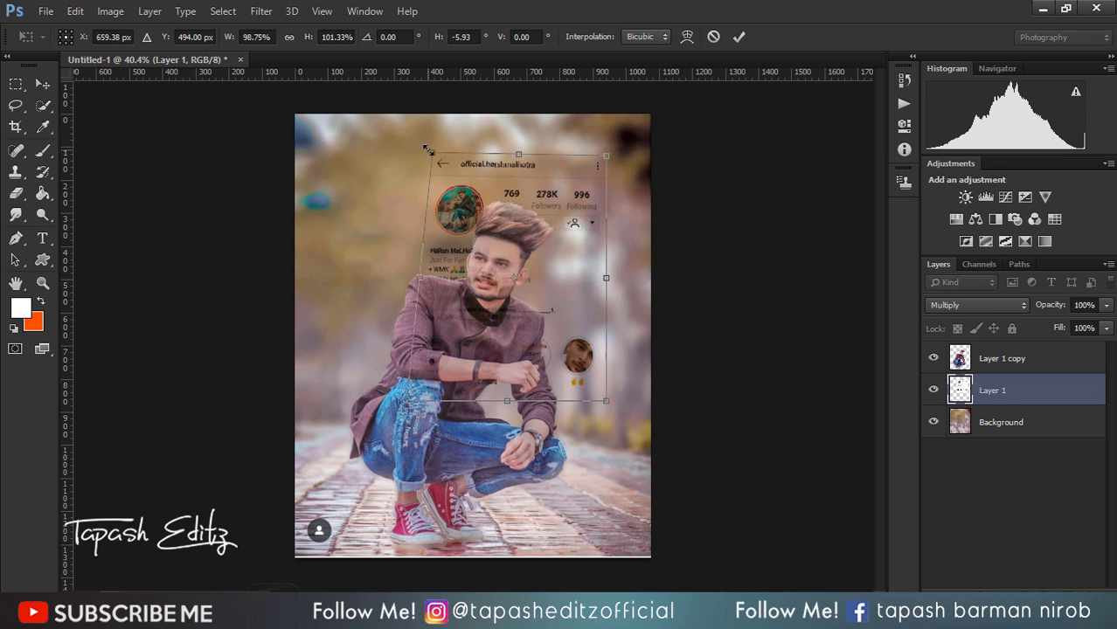
key("ctrl+z")
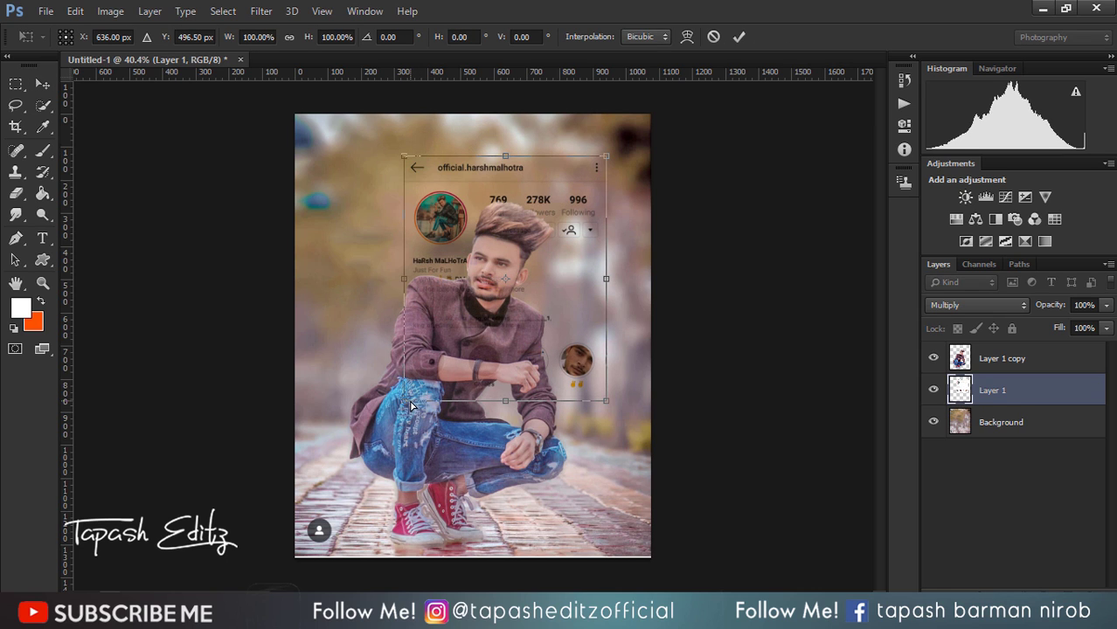
mouse_move(413, 405)
left_mouse_down()
mouse_move(422, 378)
mouse_move(459, 368)
left_mouse_up()
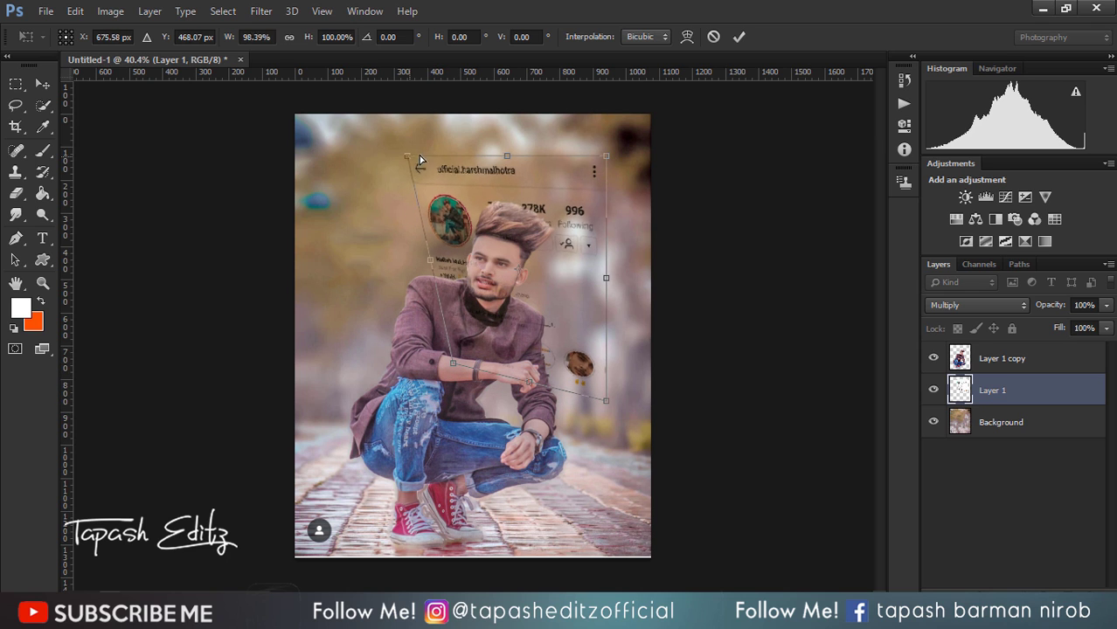
left_click_drag(413, 171, 442, 155)
left_click_drag(601, 163, 626, 141)
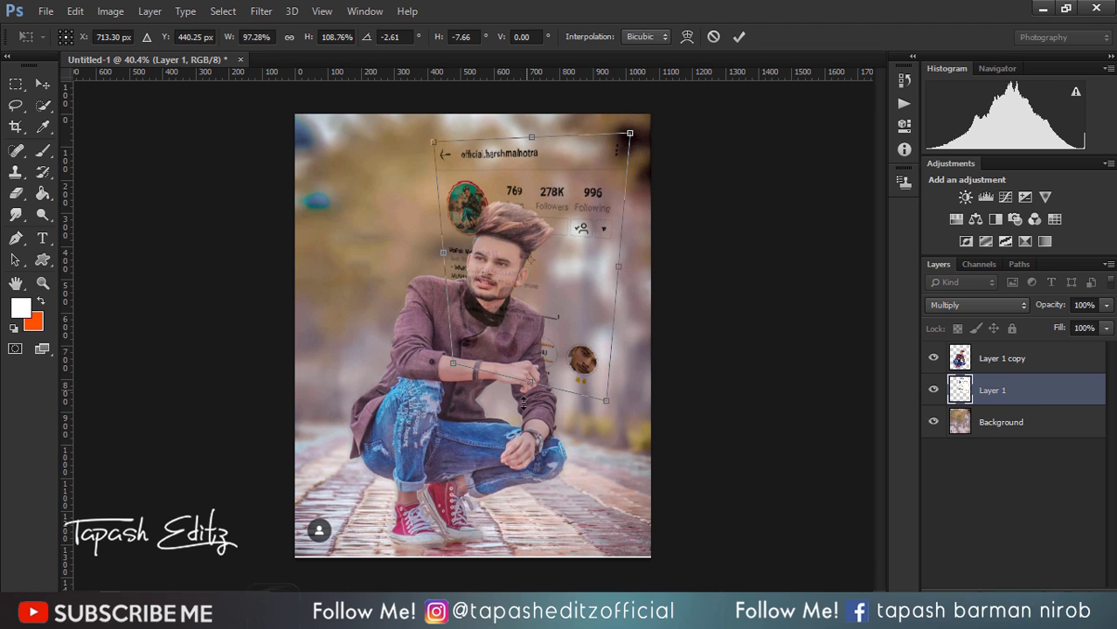
left_click_drag(522, 404, 524, 419)
left_click_drag(458, 409, 407, 411)
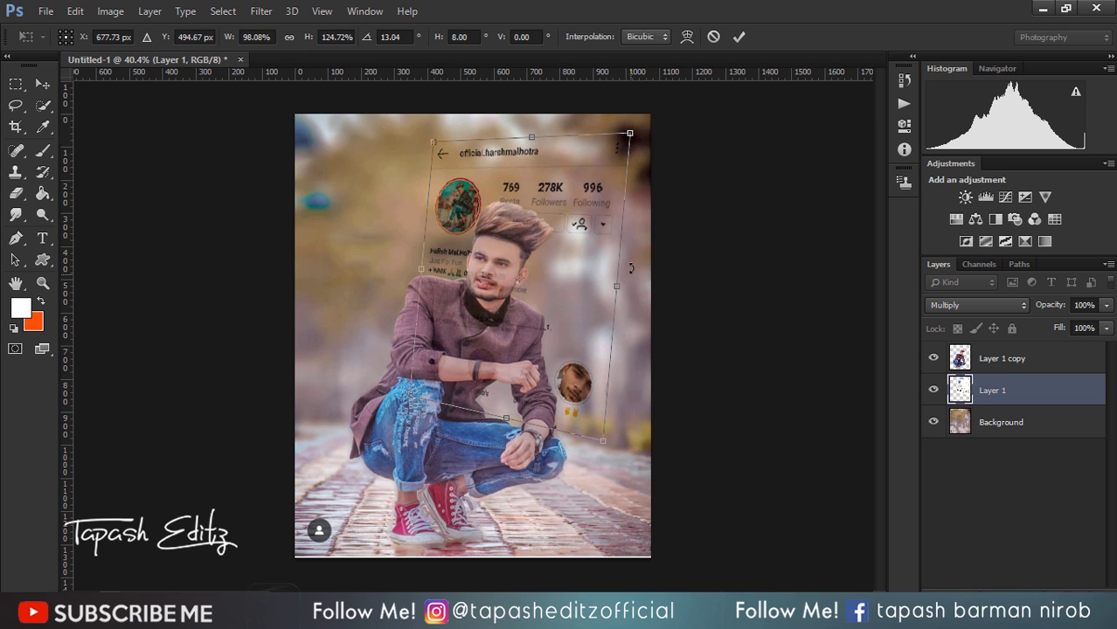
left_click_drag(550, 225, 576, 225)
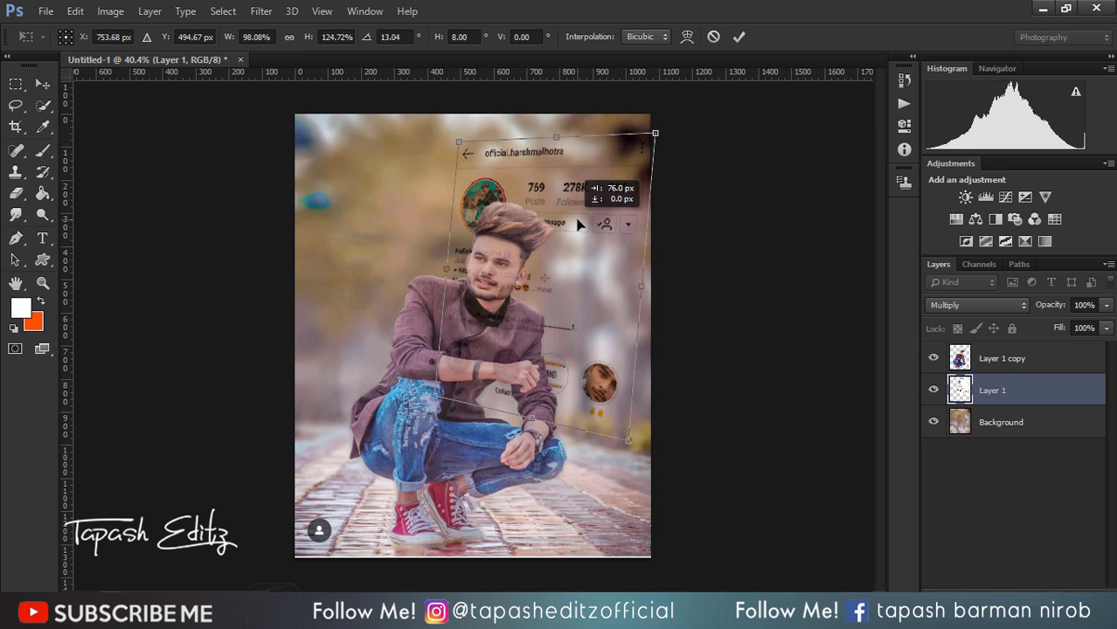
left_click(749, 27)
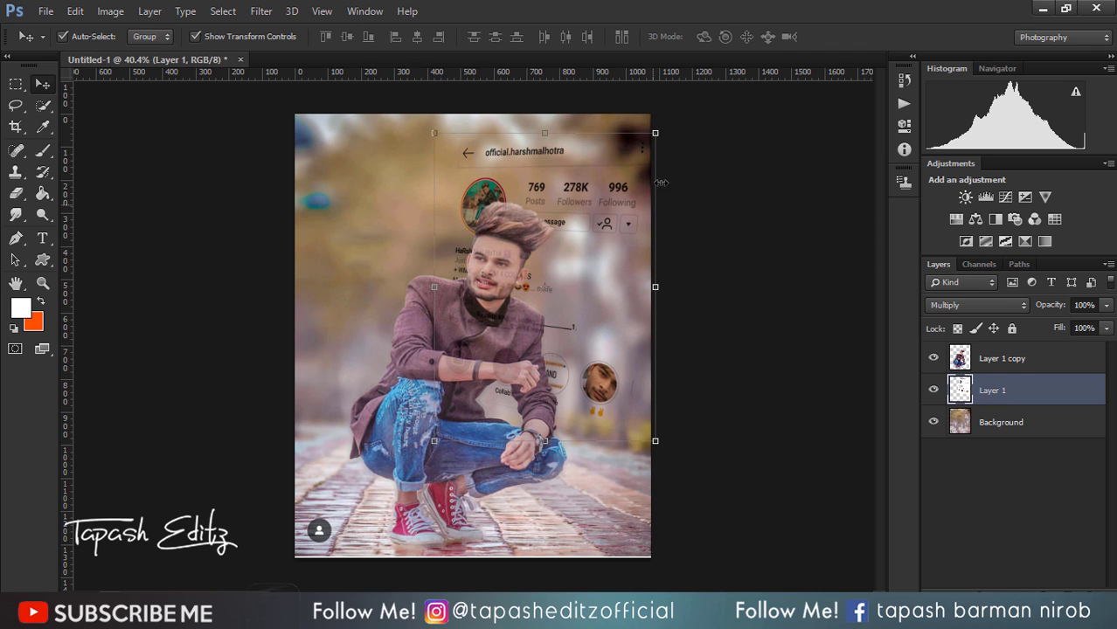
Step: Transform the card to about 98% by 128%, rotated 5° and skewed 3.36°
left_click_drag(654, 132, 651, 113)
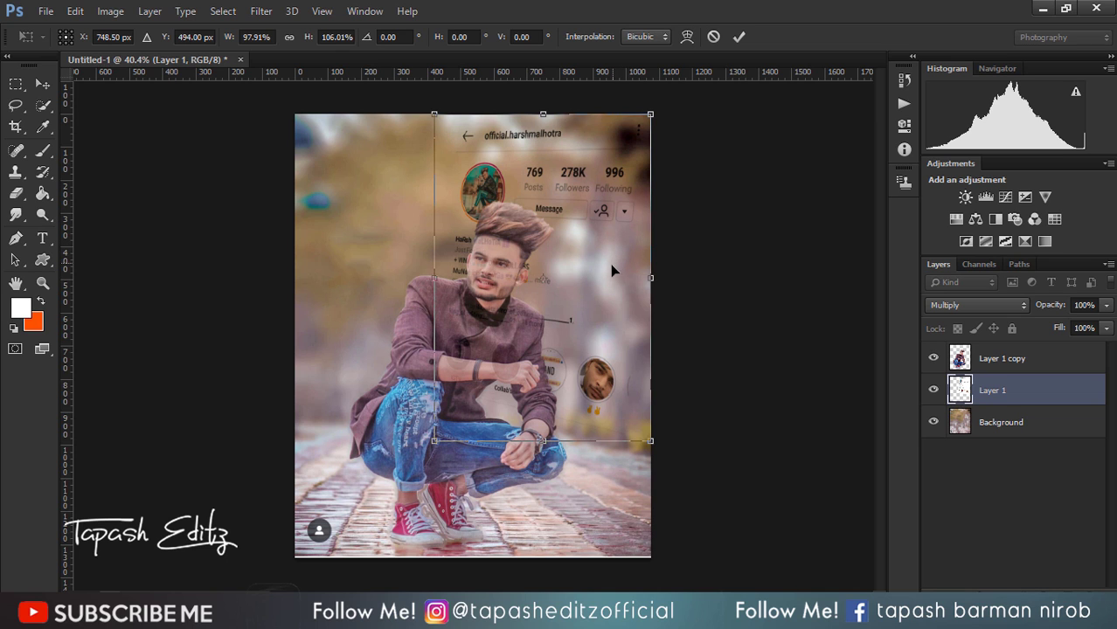
left_click_drag(542, 442, 543, 498)
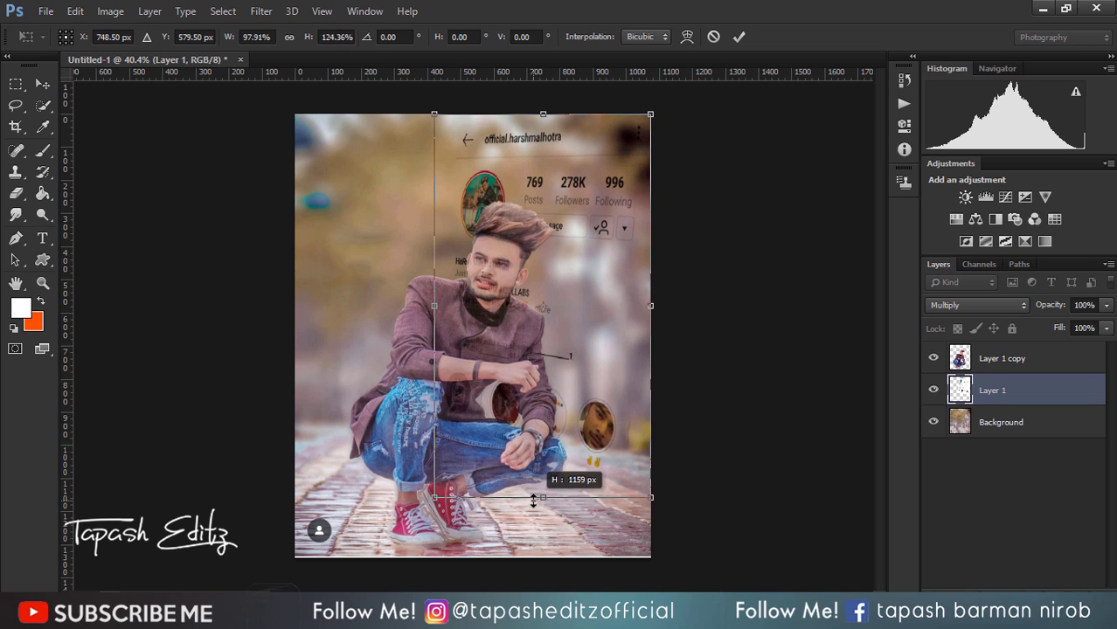
left_click_drag(587, 181, 627, 179)
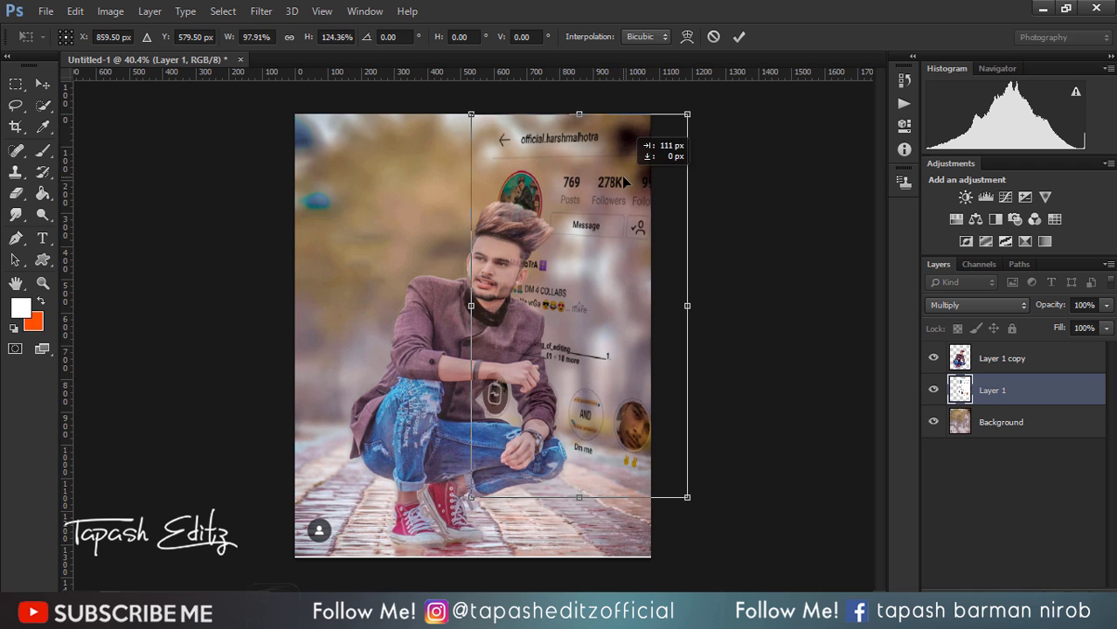
left_click_drag(600, 92, 624, 96)
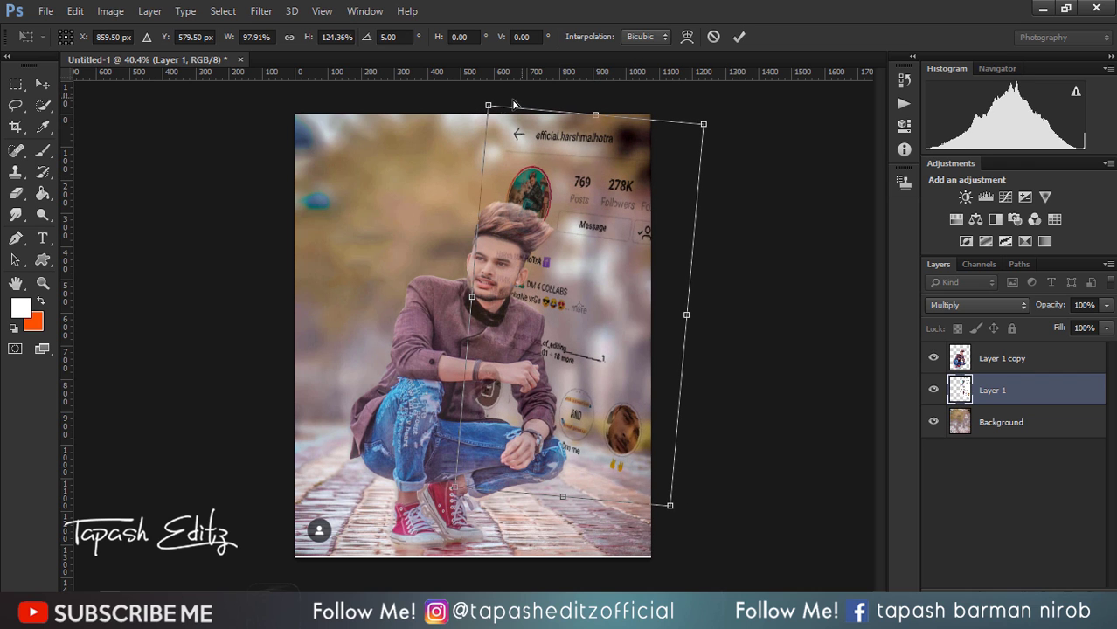
left_click_drag(493, 110, 522, 122)
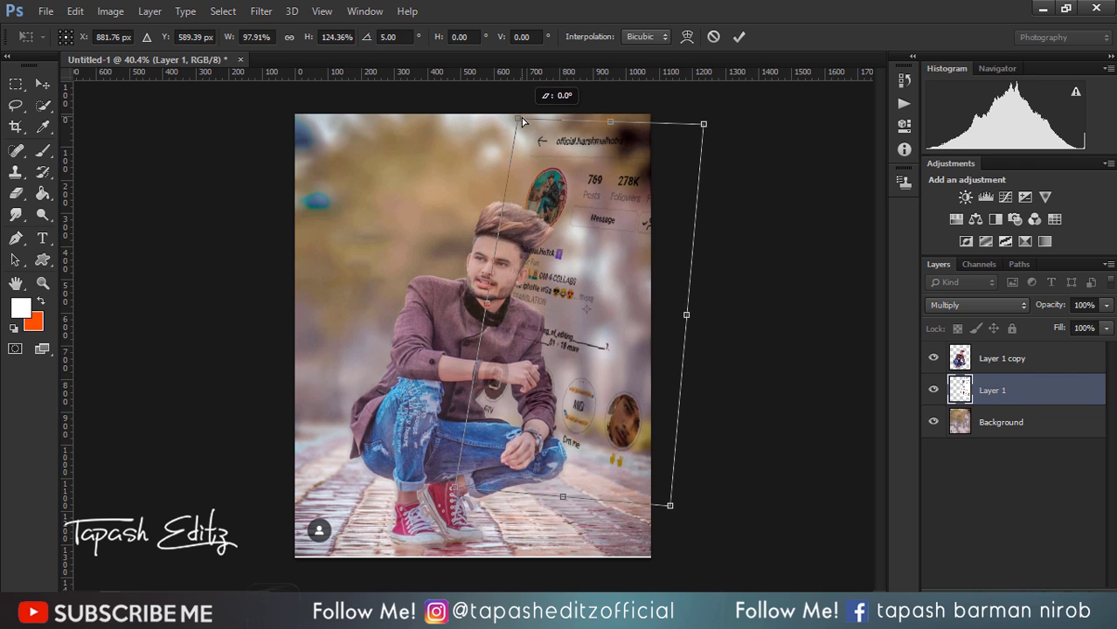
mouse_move(704, 124)
left_mouse_down()
mouse_move(685, 114)
mouse_move(664, 122)
left_mouse_up()
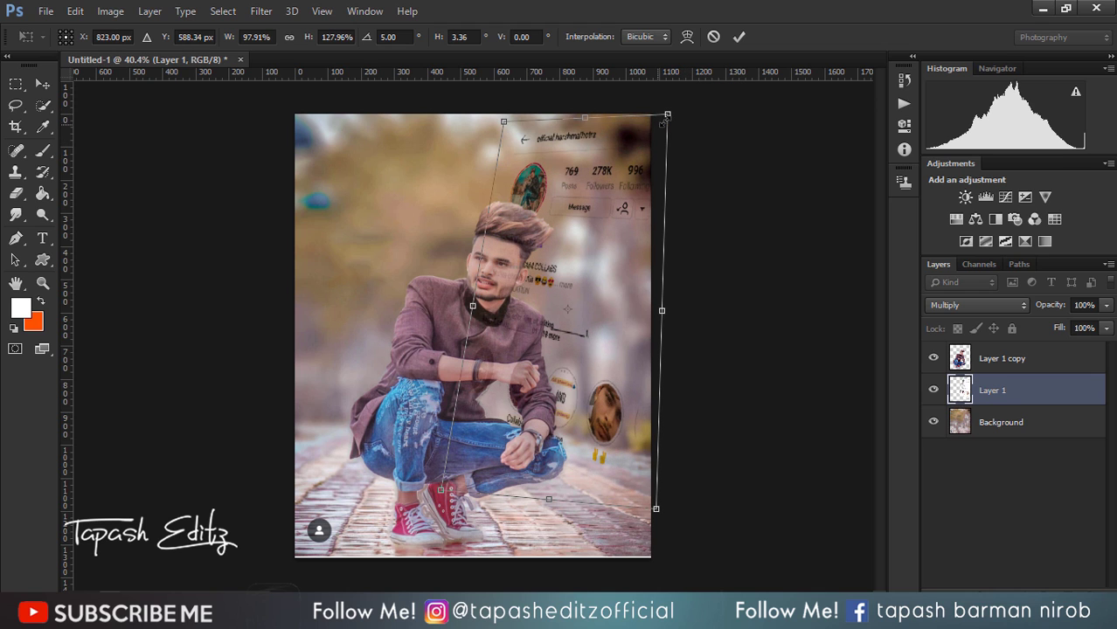
left_click_drag(505, 123, 485, 123)
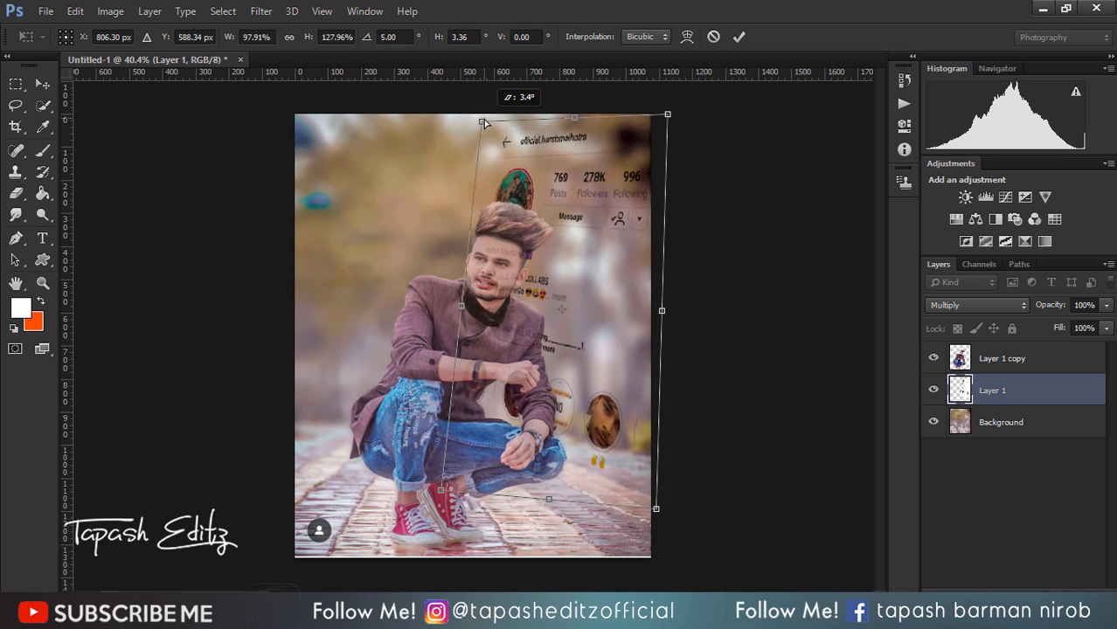
left_click(738, 36)
Step: Widen the canvas on the right with the Crop tool
key("c")
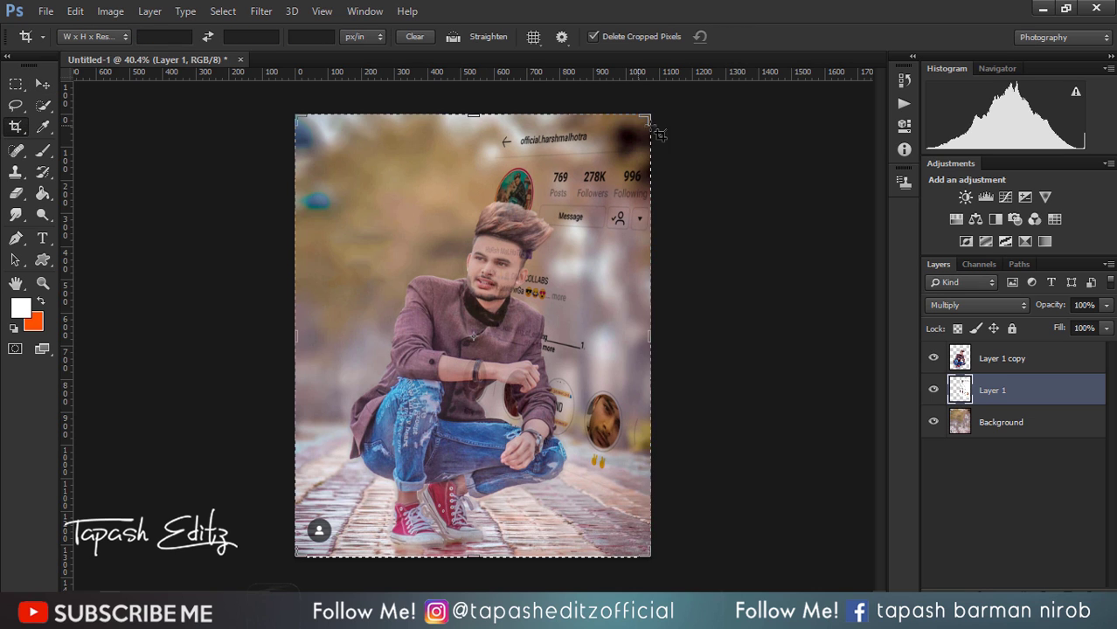
left_click_drag(654, 112, 667, 112)
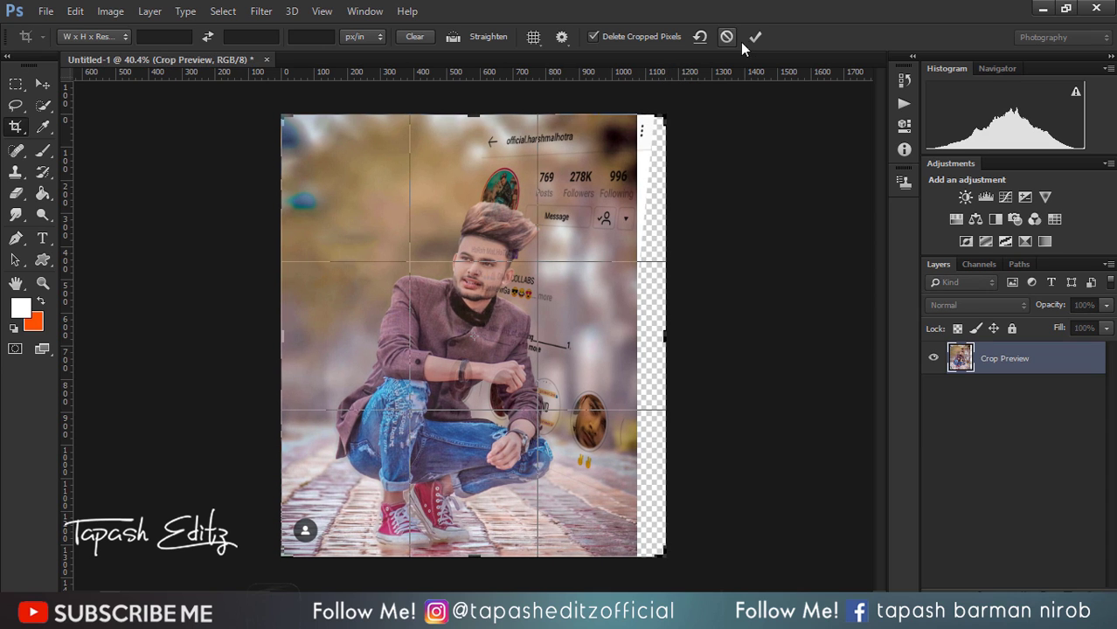
left_click(756, 37)
left_click(1002, 422)
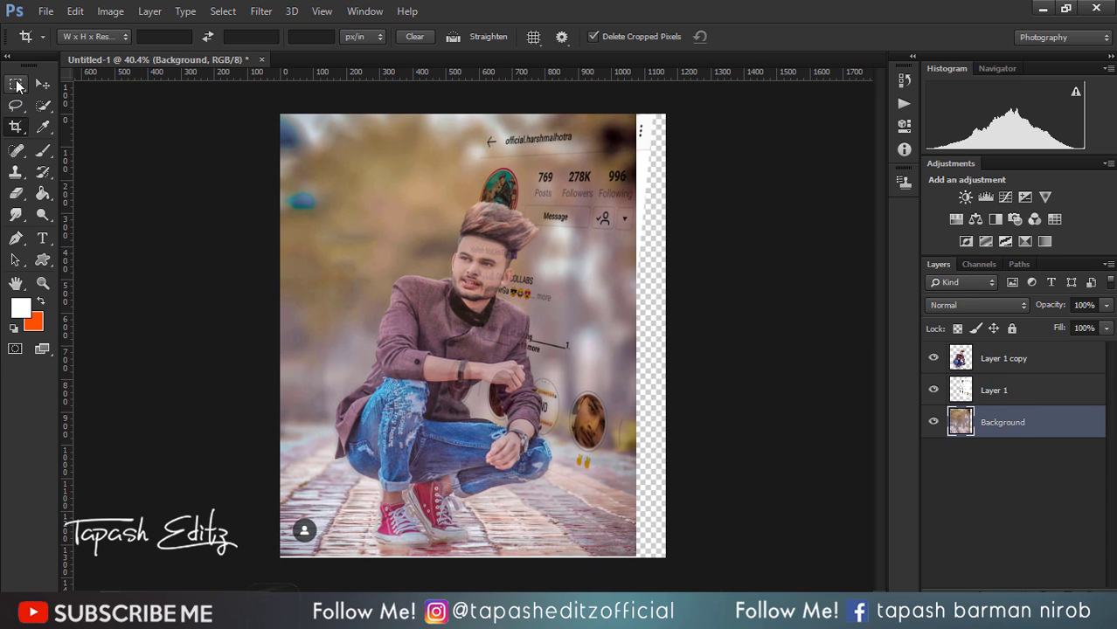
Step: Copy a vertical strip of the right-side background onto a new layer
left_click(16, 84)
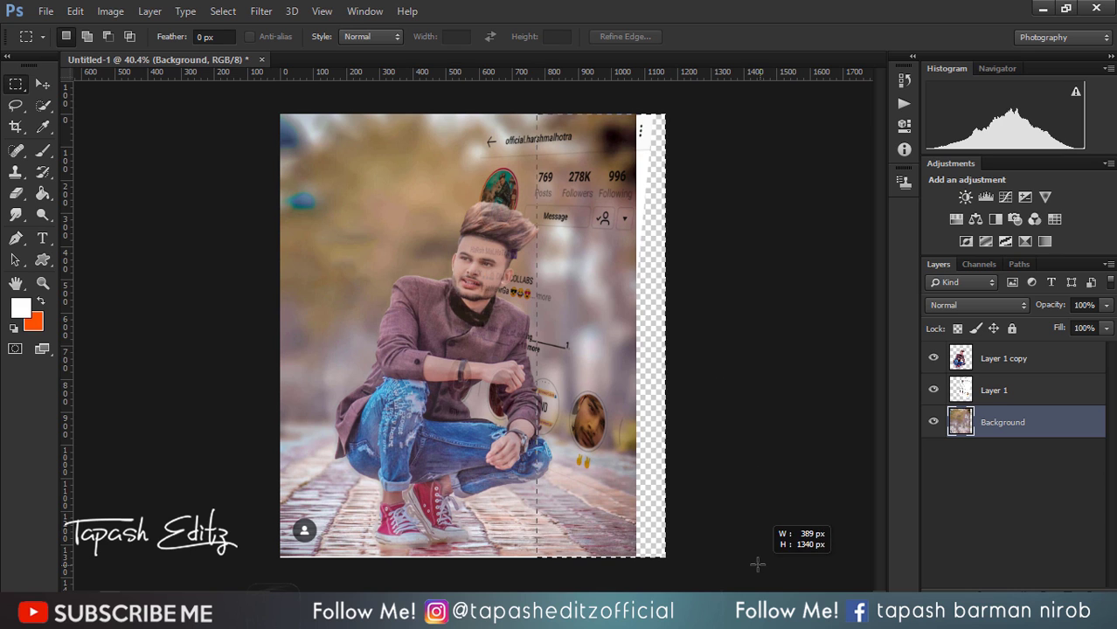
left_click_drag(536, 107, 768, 544)
right_click(598, 479)
left_click(655, 262)
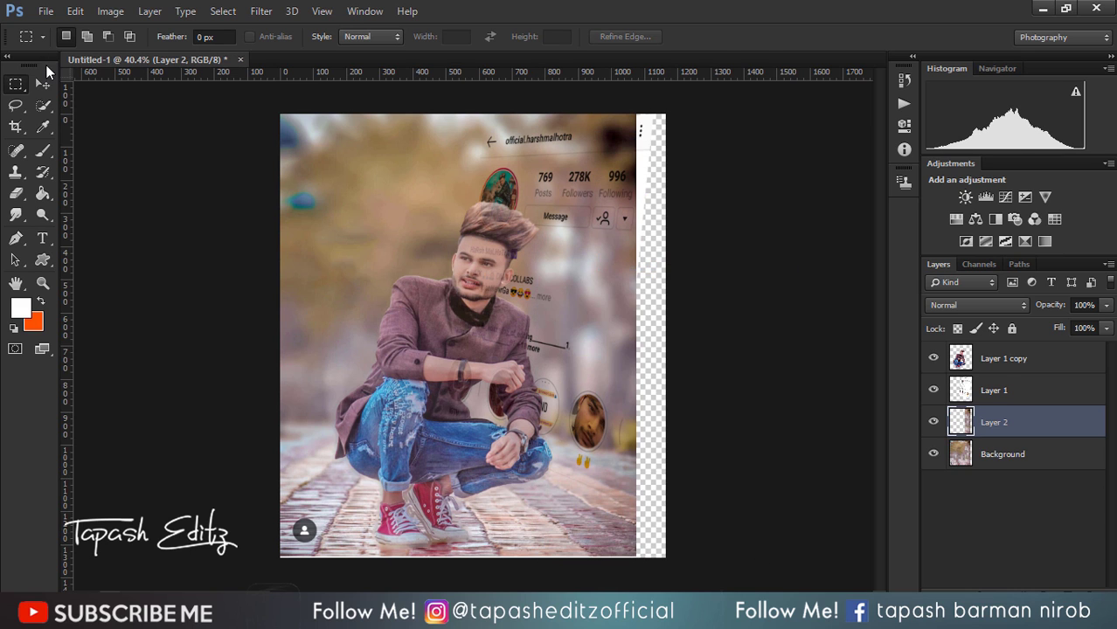
Step: Move Layer 2 right over the empty transparent area
left_click(37, 79)
left_click(593, 222)
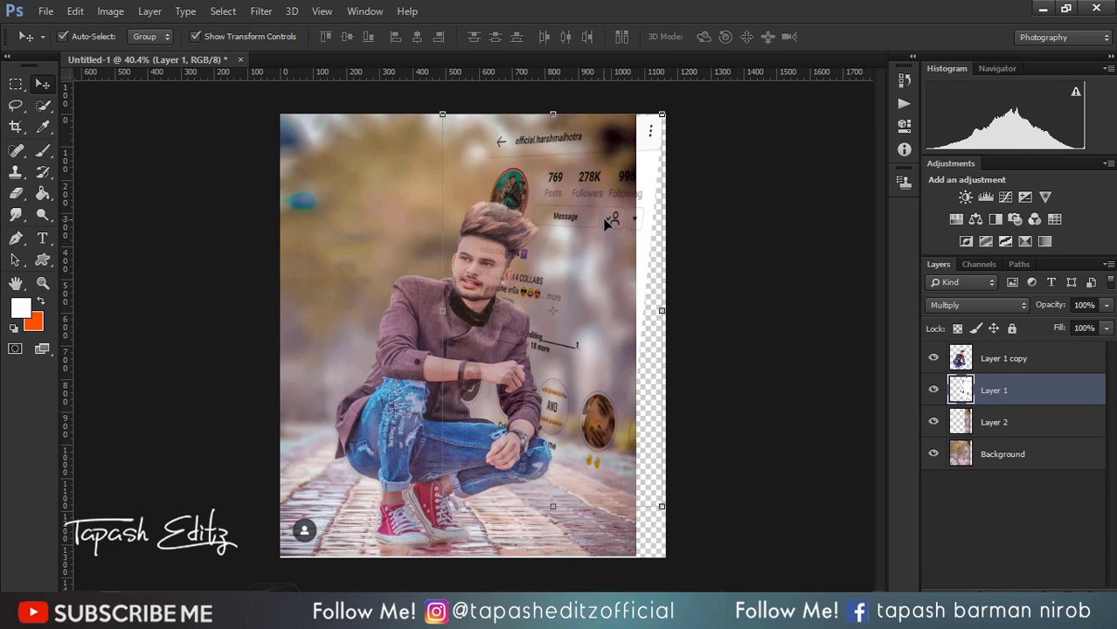
left_click(580, 310)
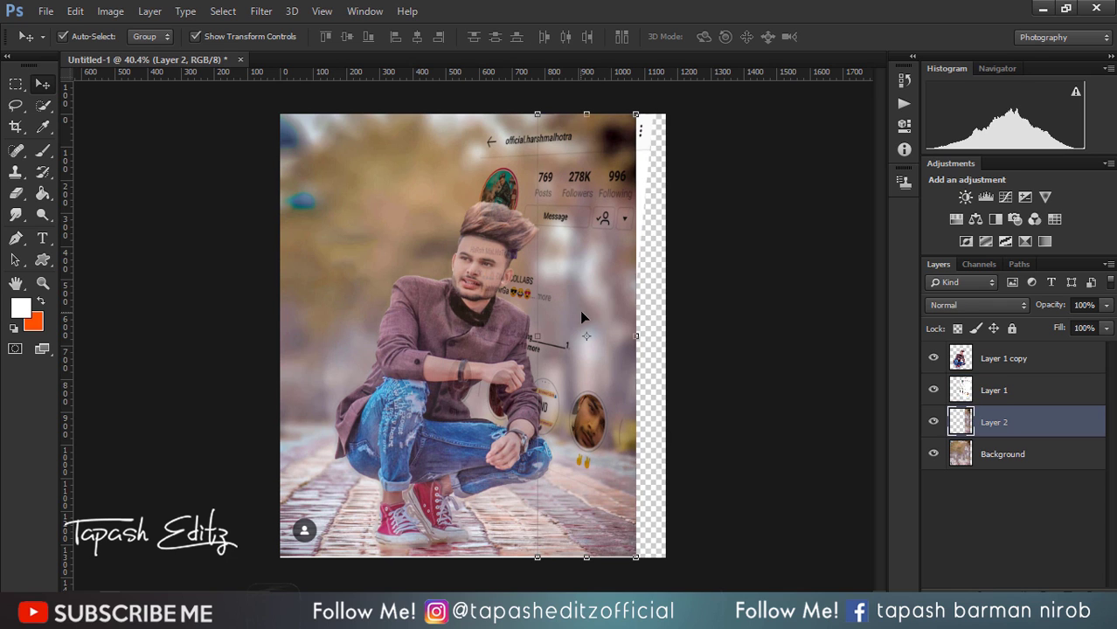
mouse_move(580, 310)
left_mouse_down()
mouse_move(591, 318)
mouse_move(580, 318)
left_mouse_up()
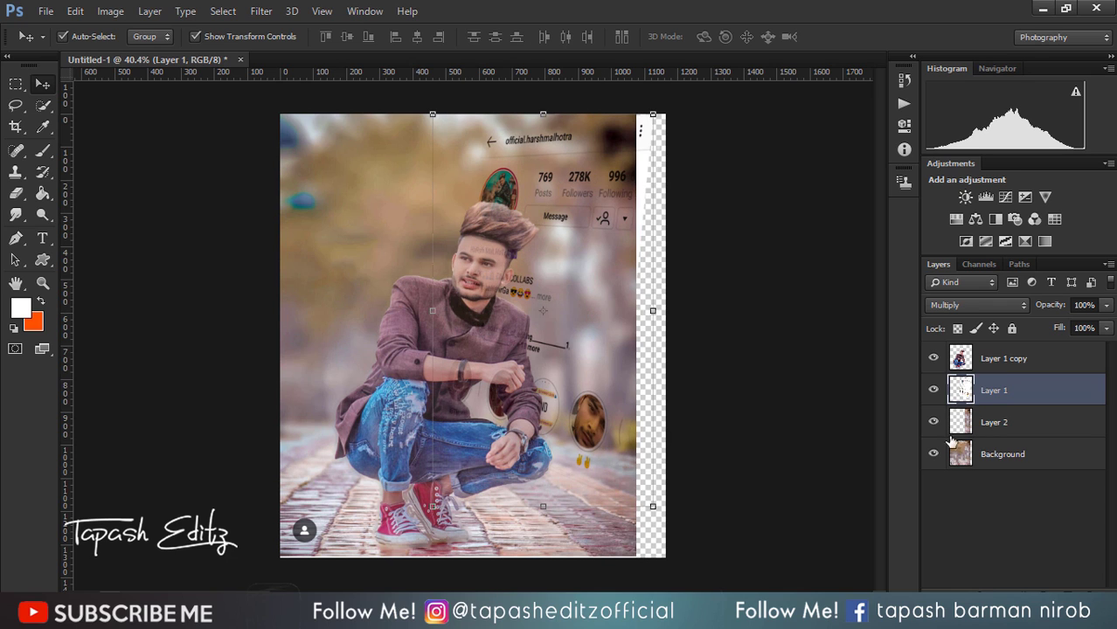
left_click(990, 423)
mouse_move(600, 370)
left_mouse_down()
mouse_move(701, 378)
mouse_move(686, 380)
left_mouse_up()
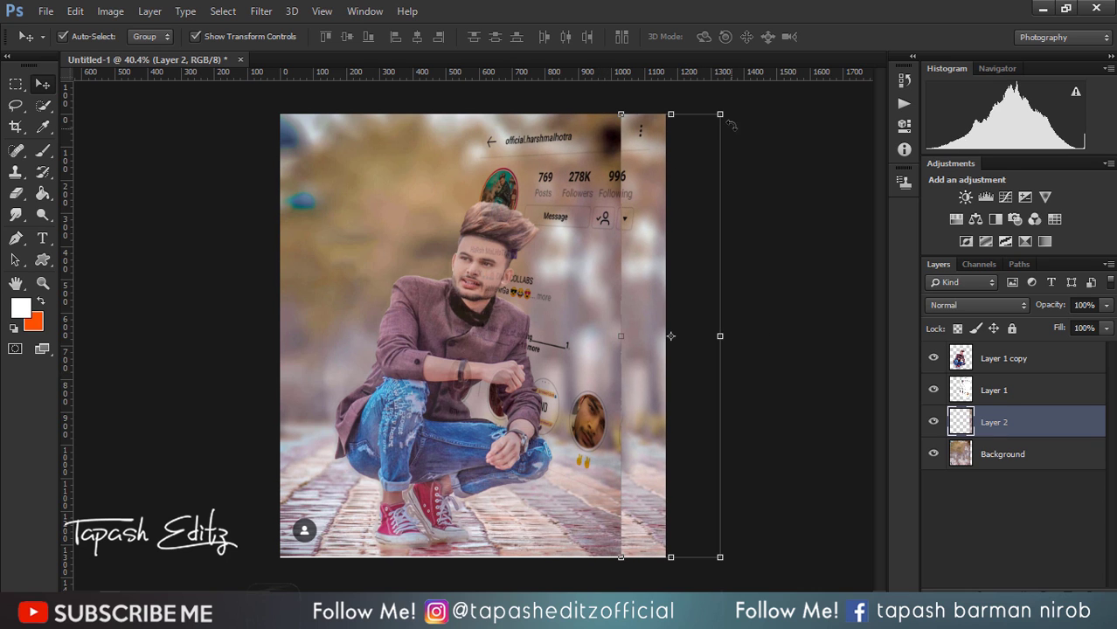
Step: Flip the strip horizontally and back again, then commit the transform
key("ctrl+t")
right_click(656, 267)
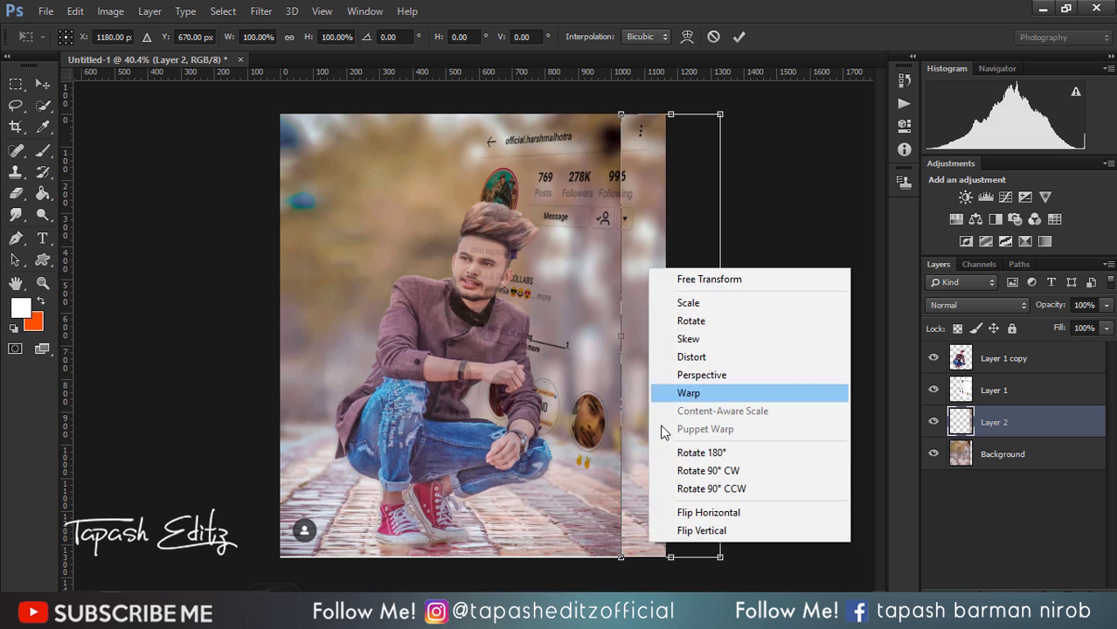
left_click(677, 513)
mouse_move(653, 462)
left_mouse_down()
mouse_move(634, 461)
mouse_move(652, 461)
left_mouse_up()
right_click(656, 238)
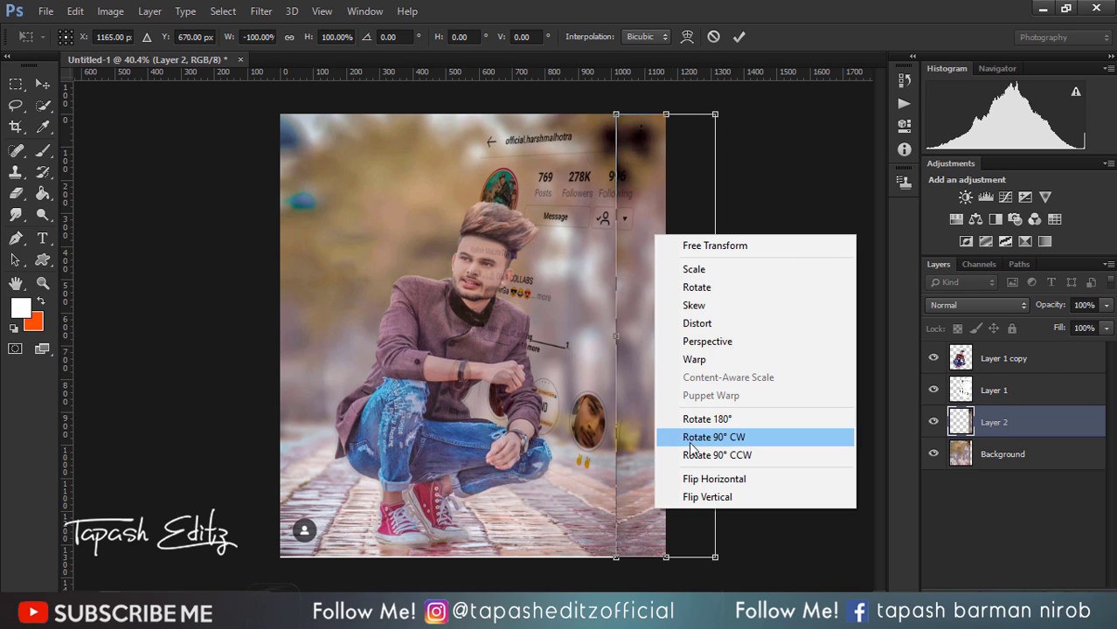
left_click(699, 473)
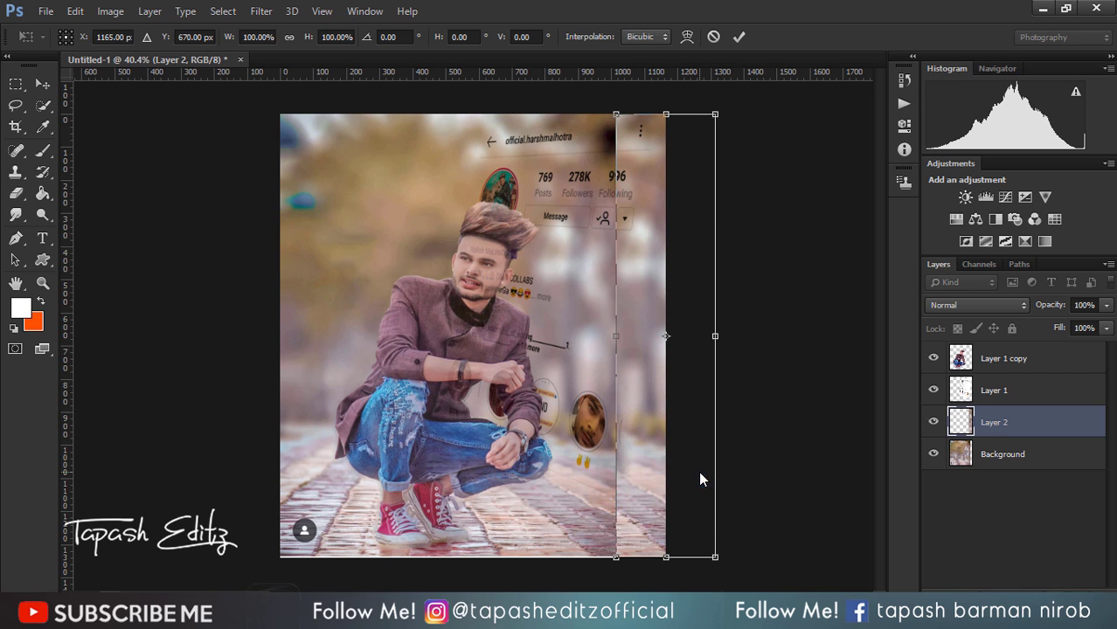
left_click(739, 36)
Step: Drag Layer 2 to the right edge and turn off Show Transform Controls
mouse_move(659, 266)
left_mouse_down()
mouse_move(678, 269)
mouse_move(674, 251)
left_mouse_up()
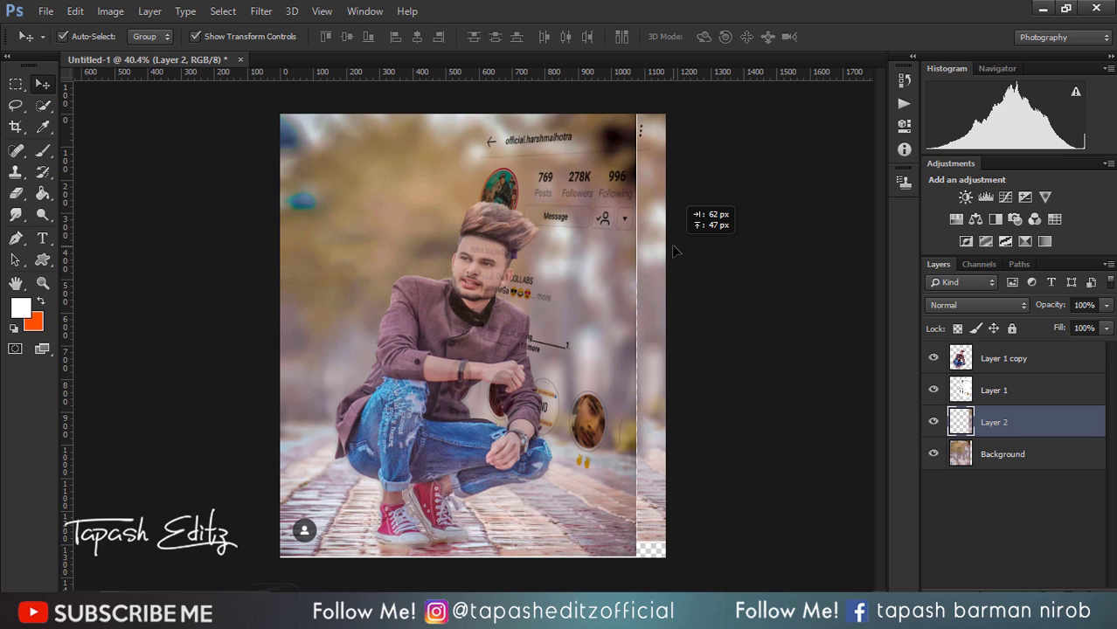
left_click_drag(673, 250, 673, 250)
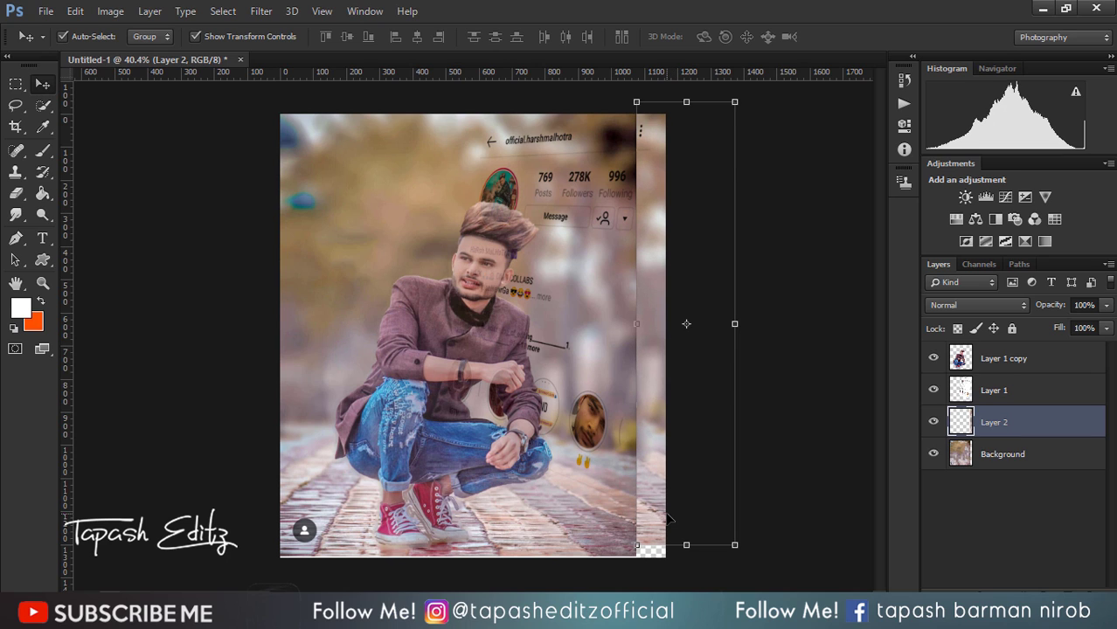
left_click(201, 39)
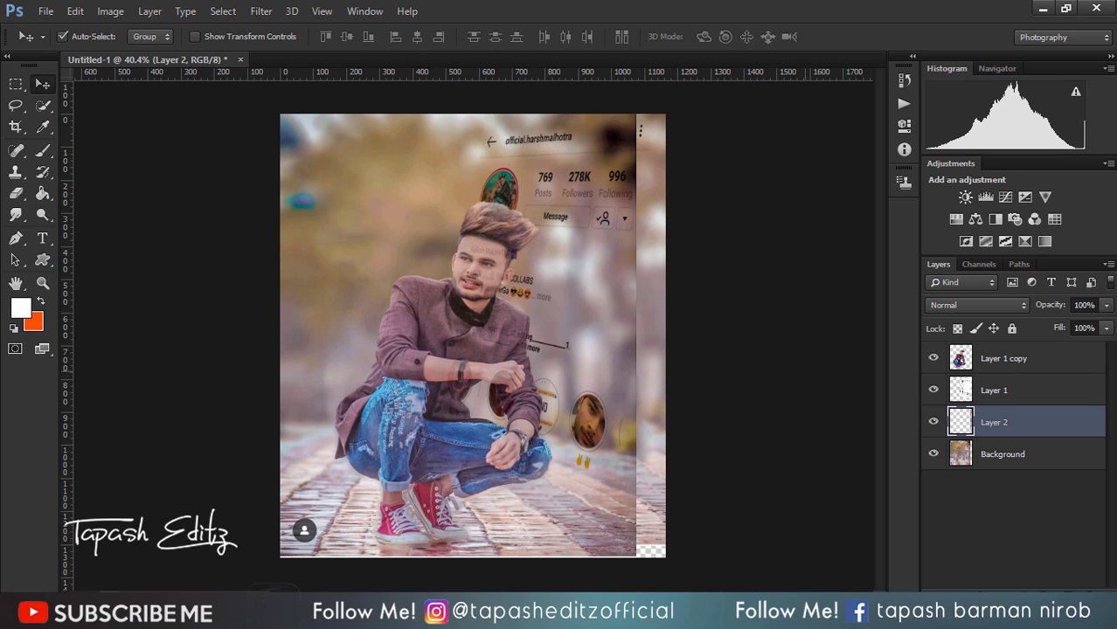
Step: Close the gap, erase Layer 2's seam with a 150 px eraser, and begin Merge Down
left_click_drag(661, 332, 642, 337)
key("e")
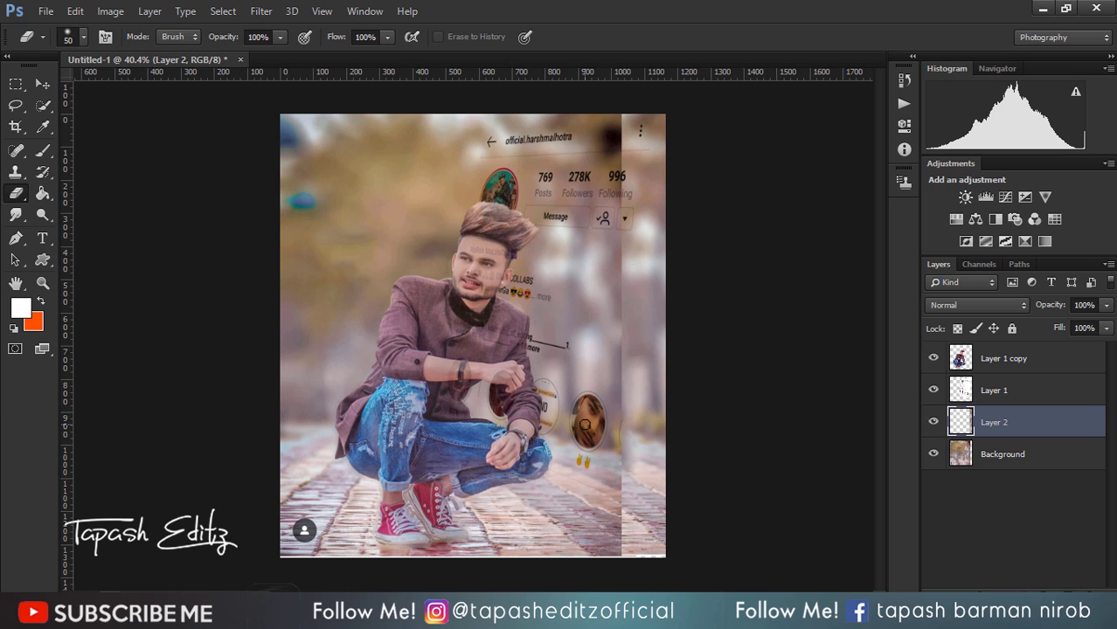
left_click_drag(615, 425, 611, 533)
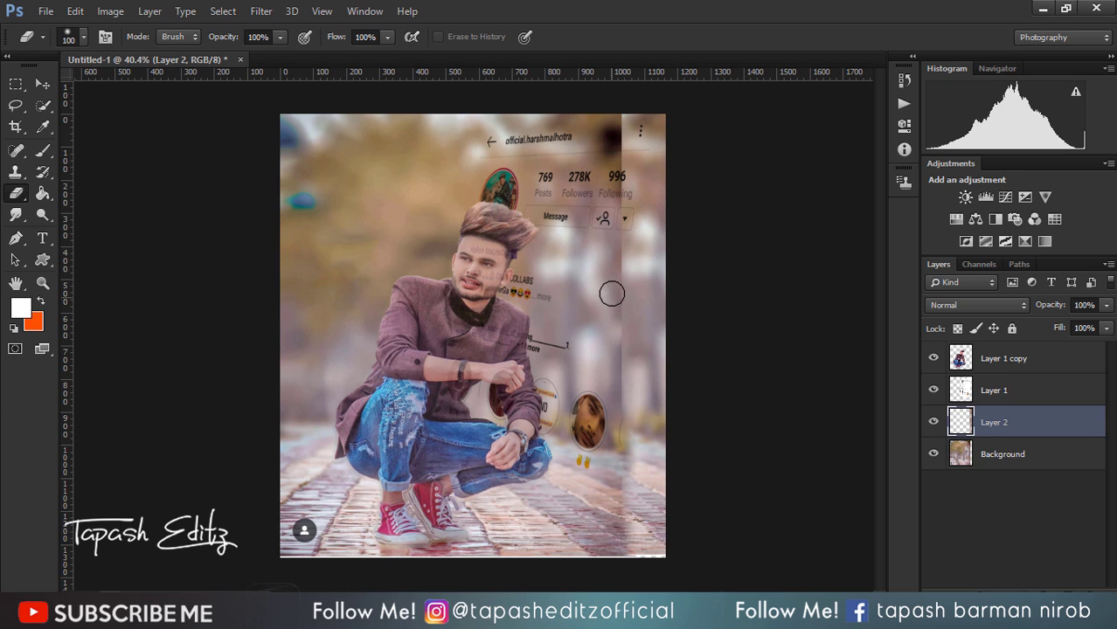
key("bracketright")
key("bracketright")
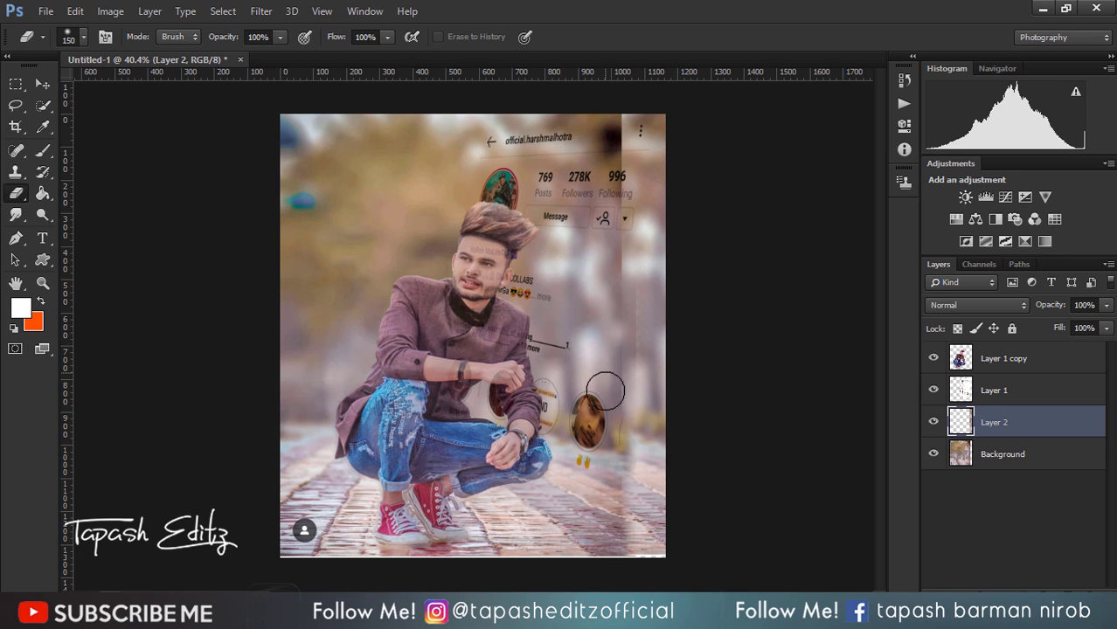
mouse_move(600, 176)
left_mouse_down()
mouse_move(599, 116)
mouse_move(601, 234)
left_mouse_up()
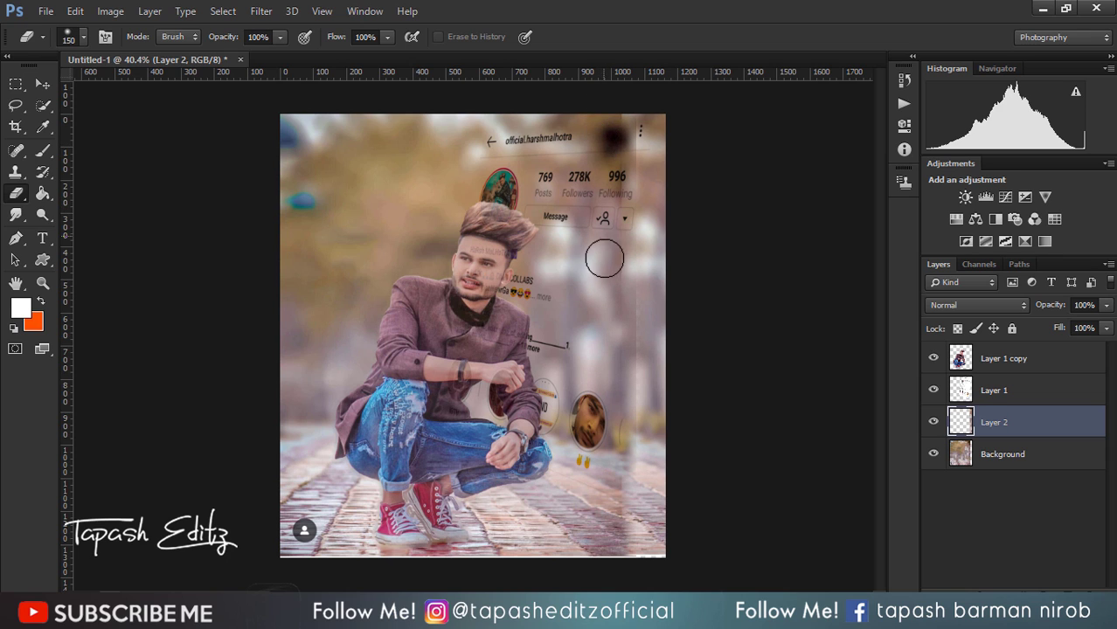
right_click(1058, 426)
Step: Merge Layer 2 into Background and clone-stamp the right-edge seam
left_click(790, 473)
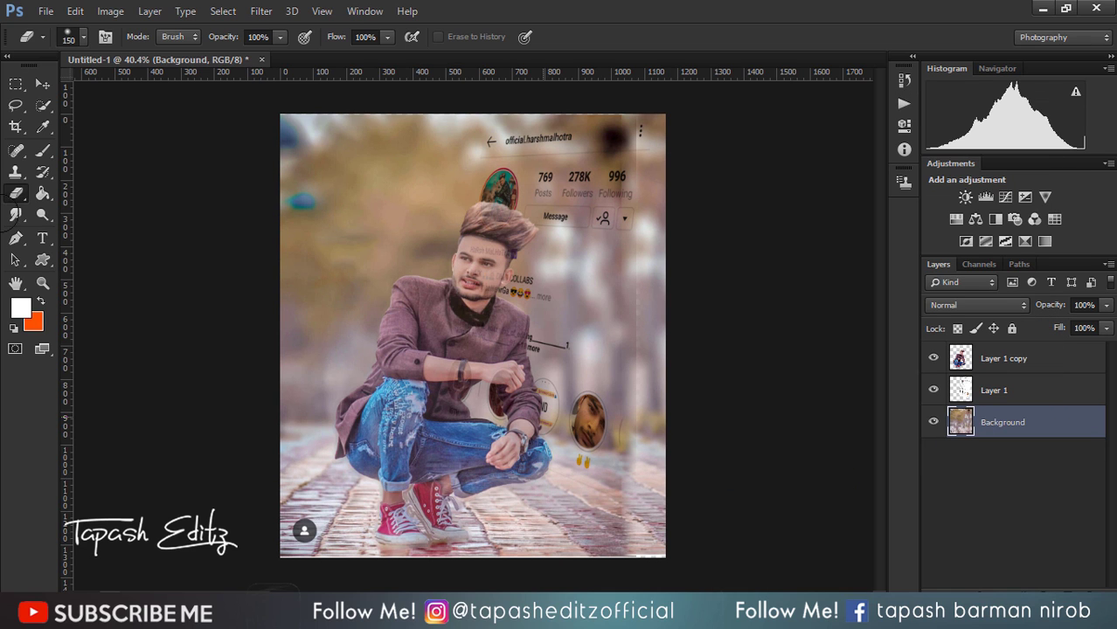
left_click(16, 172)
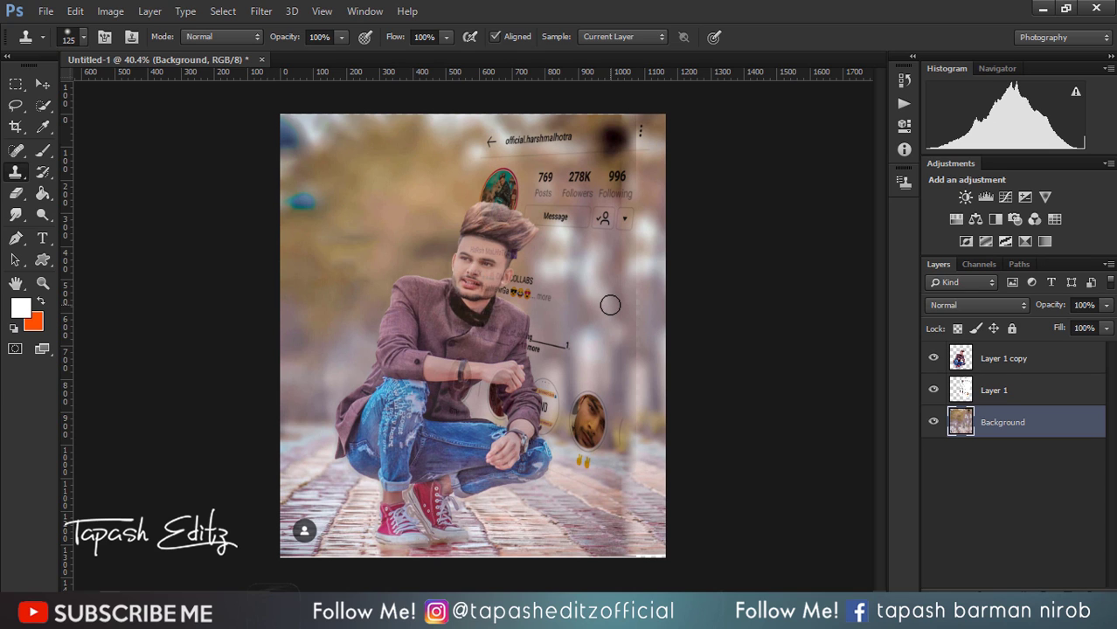
left_click(609, 296, "alt")
left_click_drag(629, 284, 641, 478)
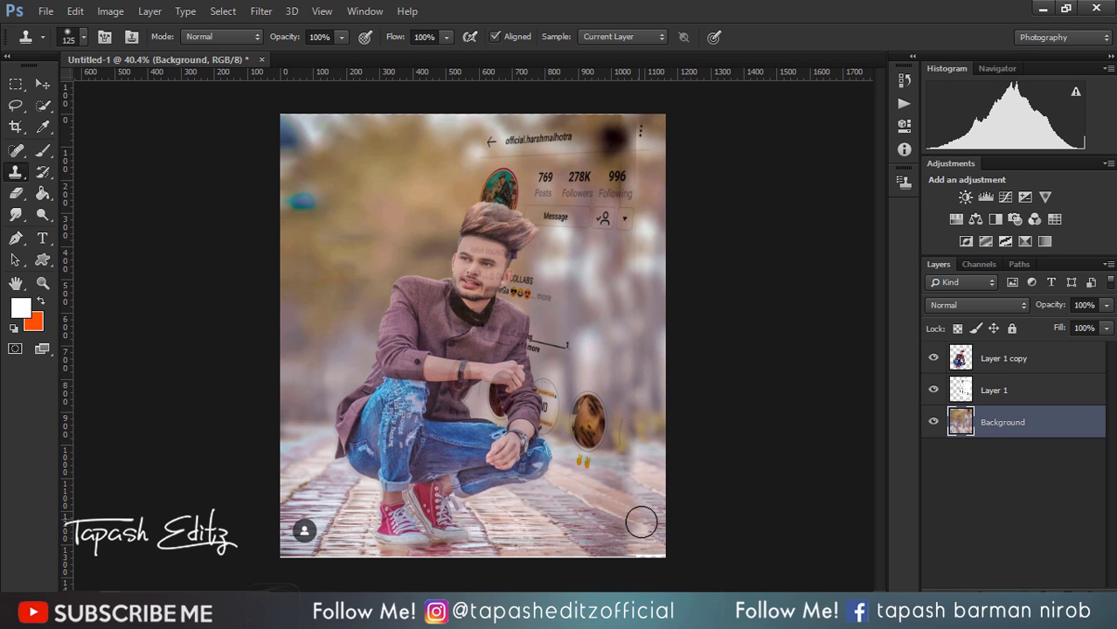
left_click_drag(641, 478, 660, 542)
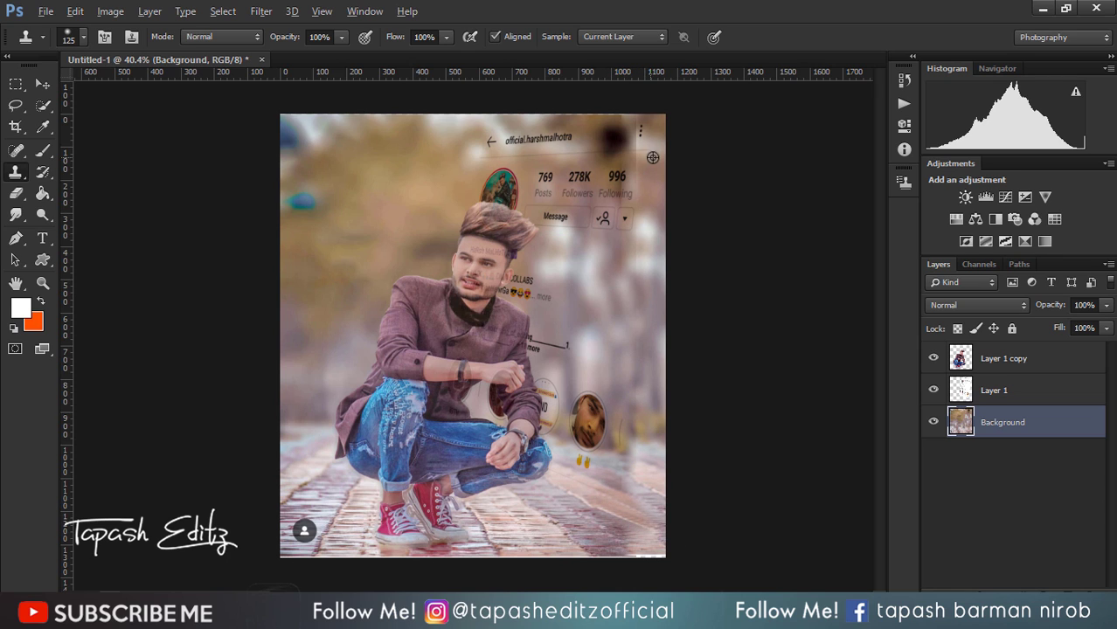
Step: With Layer 1 hidden, clone out the dark patch near the top-right corner
left_click(933, 391)
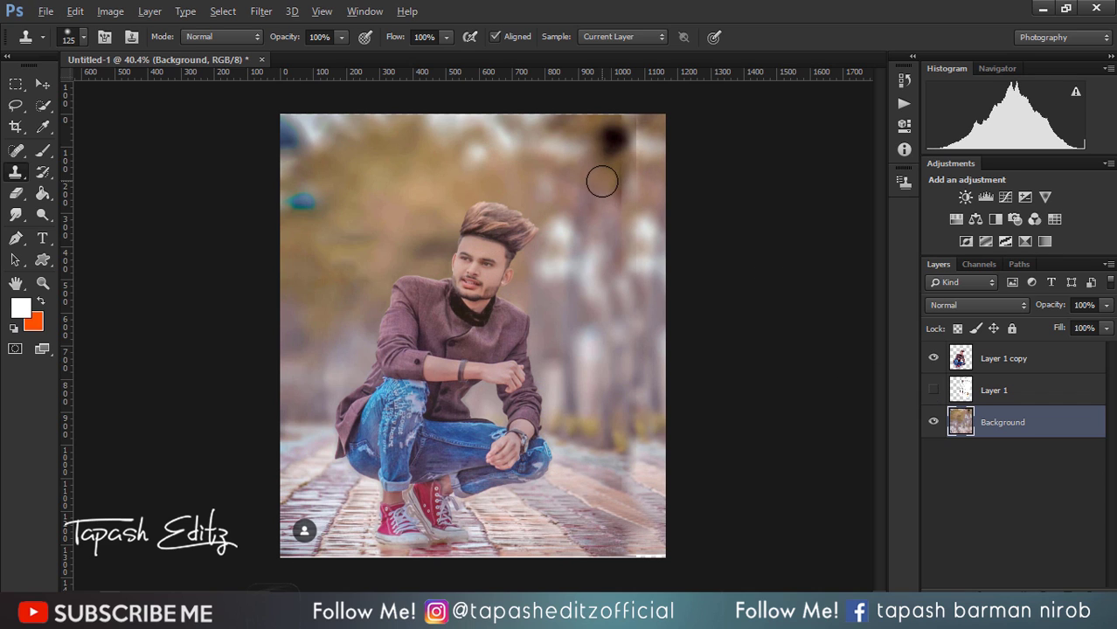
mouse_move(627, 175)
left_mouse_down()
mouse_move(632, 125)
mouse_move(636, 170)
mouse_move(581, 164)
mouse_move(602, 138)
left_mouse_up()
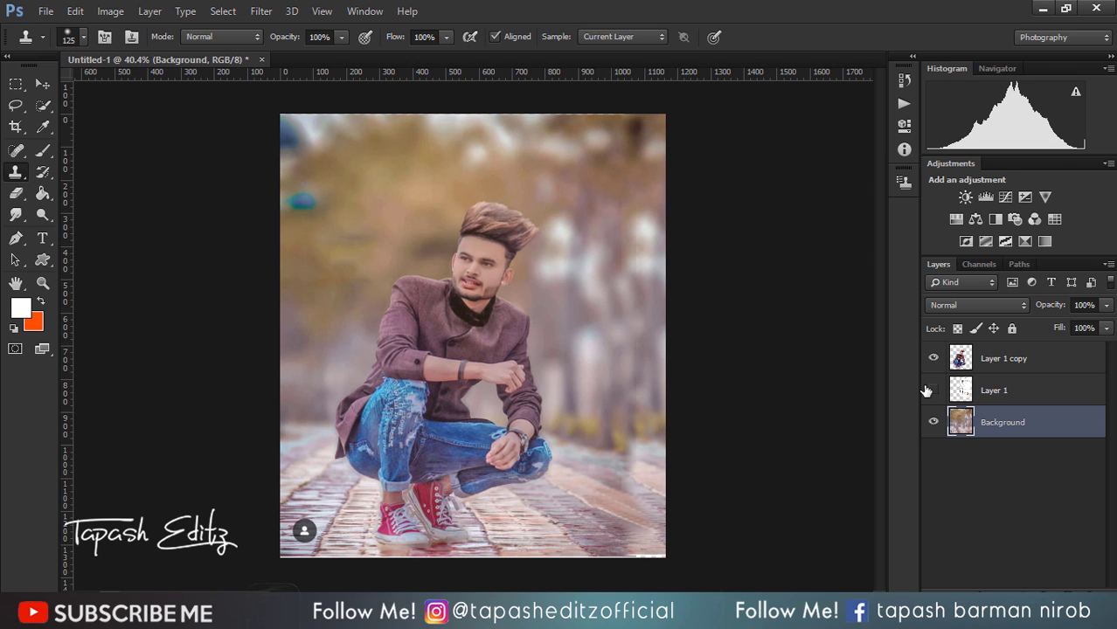
left_click(927, 390)
Step: Shift the Instagram card right and tilt it about -3.75 degrees
left_click(989, 390)
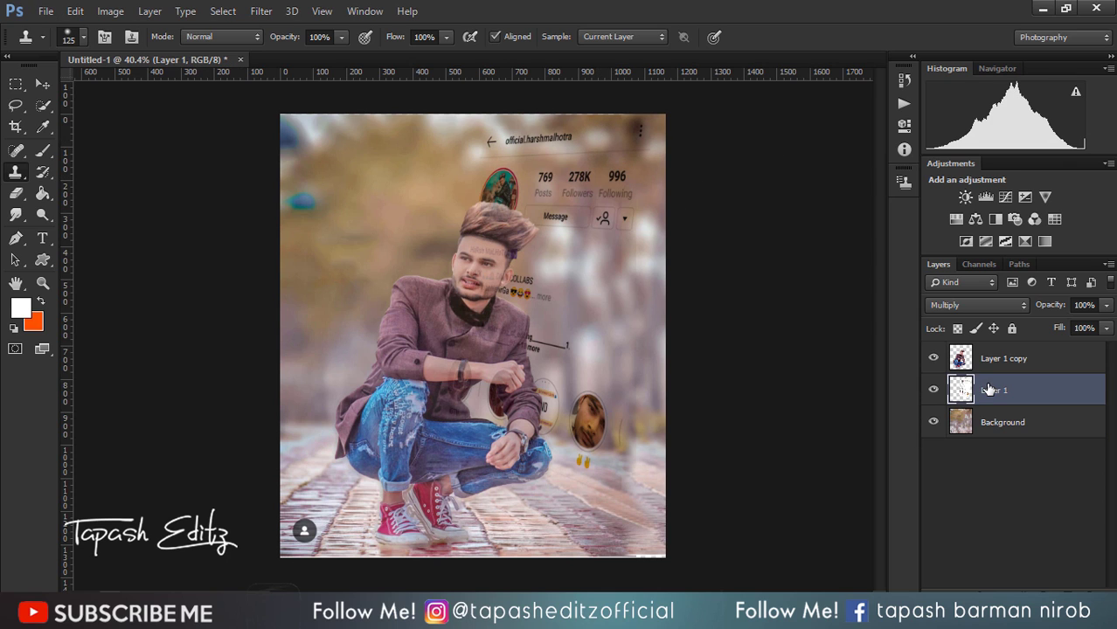
left_click(42, 84)
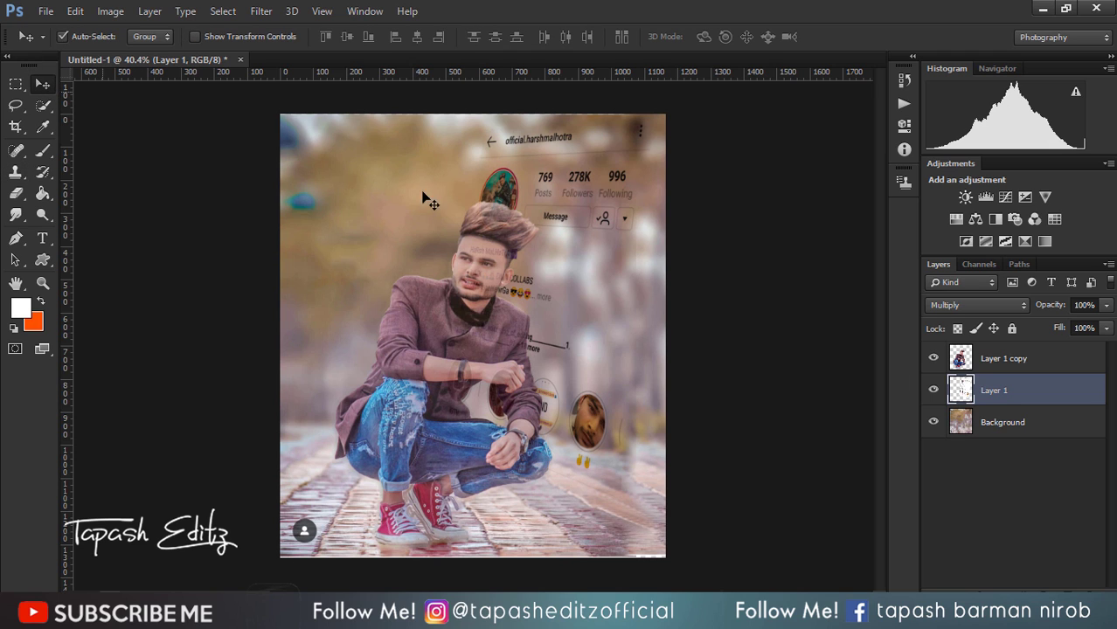
left_click_drag(607, 278, 642, 277)
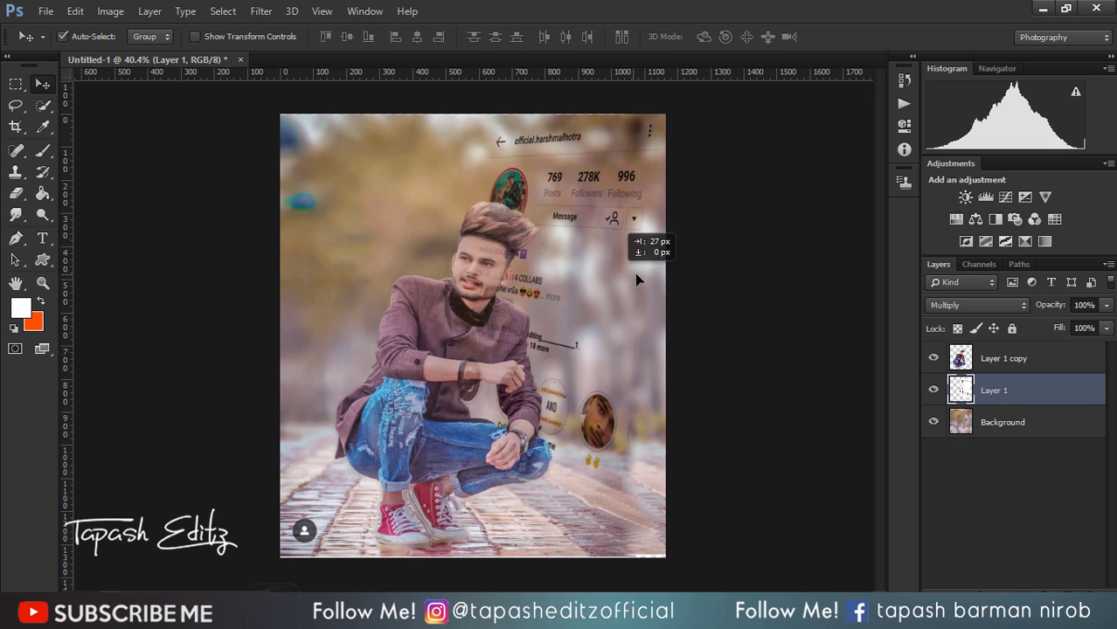
left_click(196, 36)
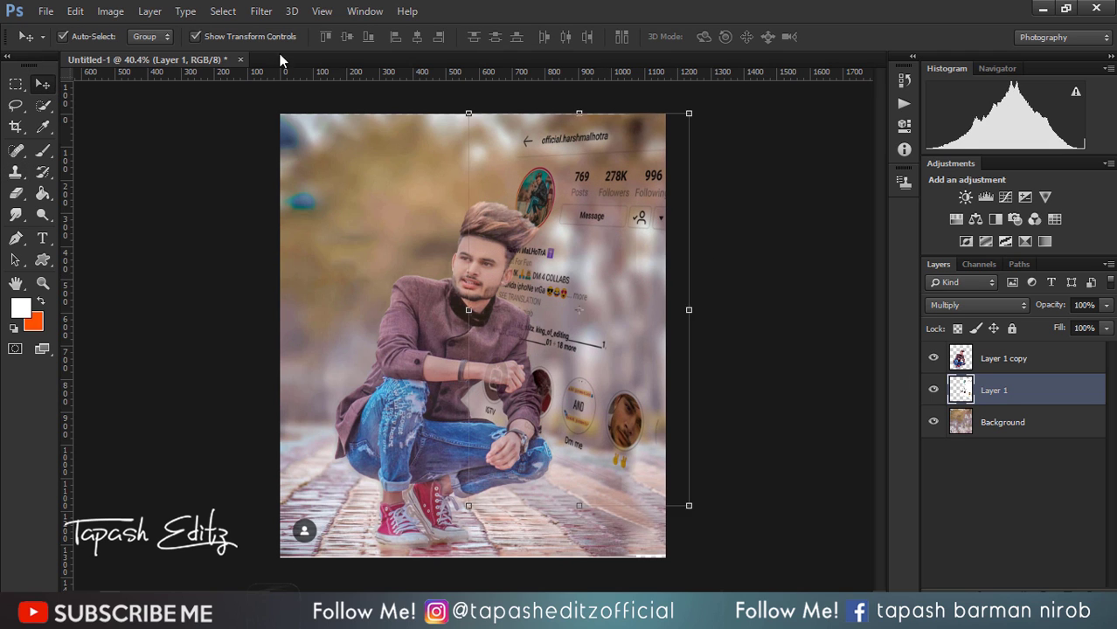
left_click_drag(597, 98, 584, 97)
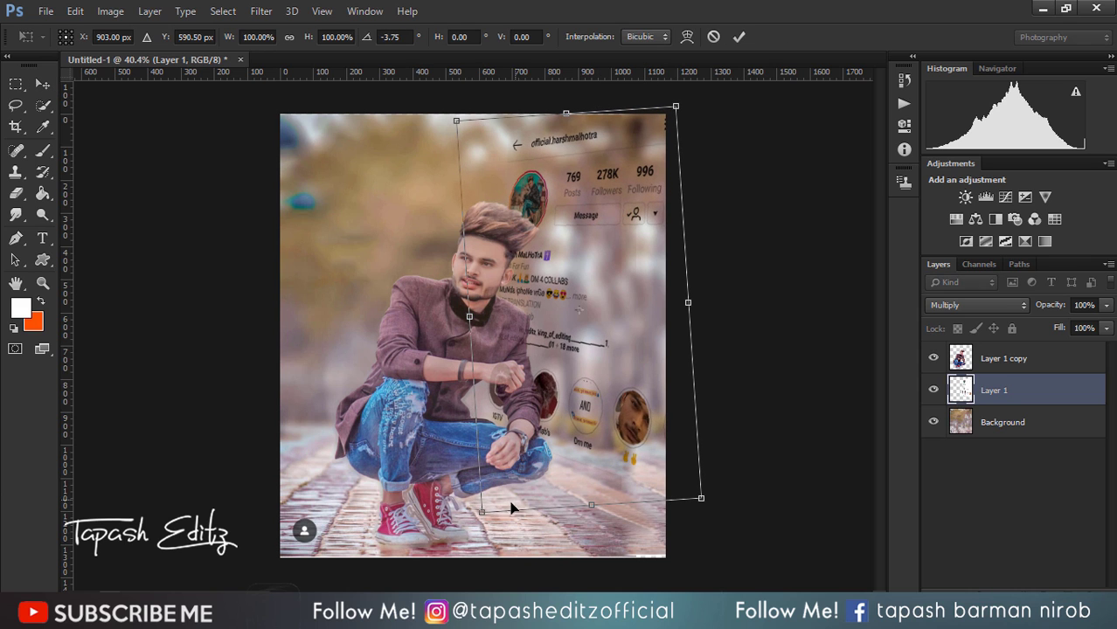
mouse_move(485, 517)
left_mouse_down()
mouse_move(515, 477)
mouse_move(498, 477)
left_mouse_up()
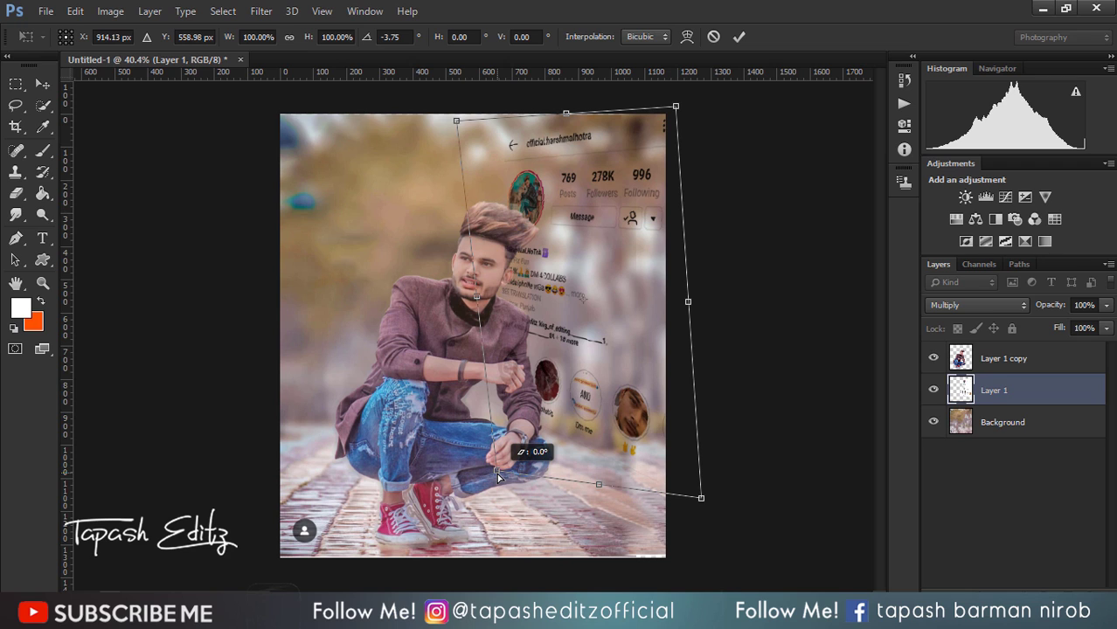
left_click(738, 38)
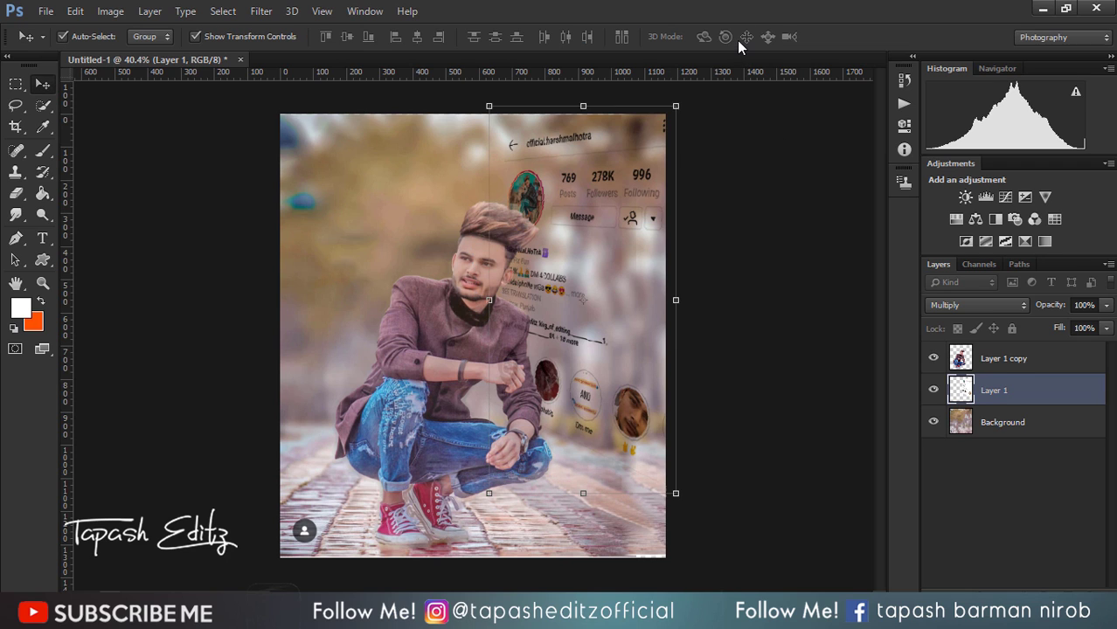
Step: Reselect the Instagram layer and nudge it right and slightly down
left_click(981, 361)
left_click(1003, 425)
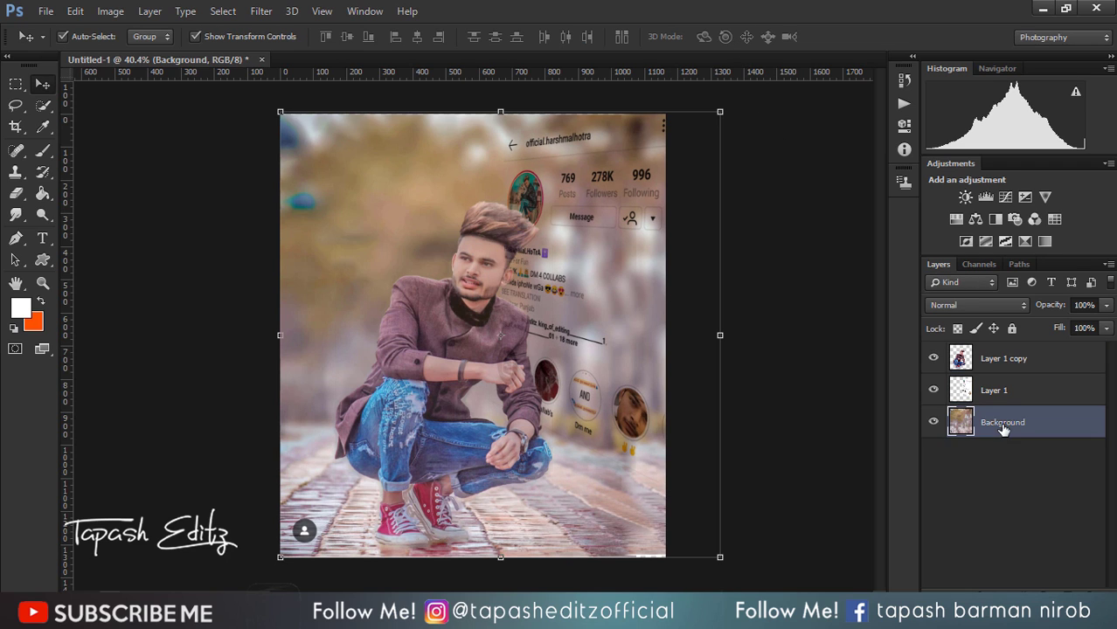
left_click_drag(577, 214, 579, 215)
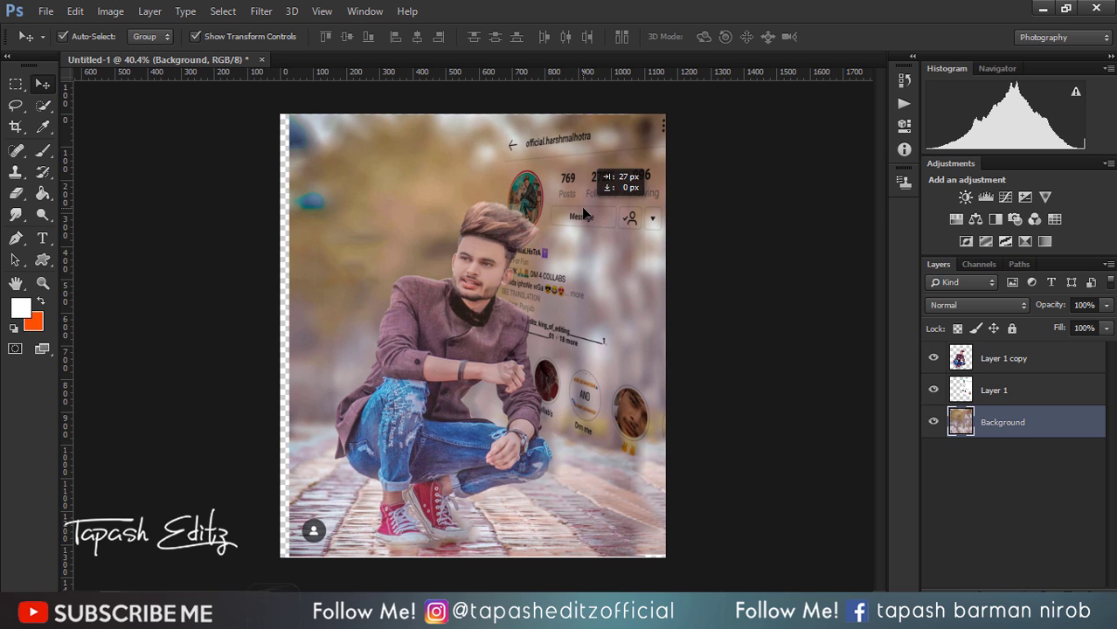
left_click(1013, 361)
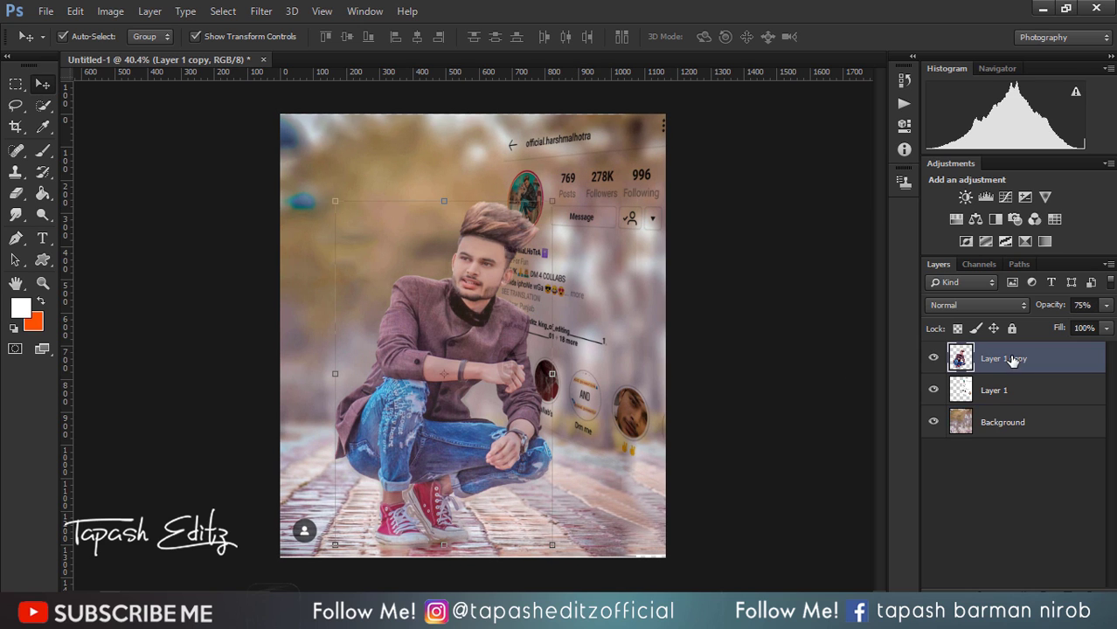
left_click(1012, 389)
mouse_move(605, 260)
left_mouse_down()
mouse_move(637, 264)
mouse_move(591, 255)
mouse_move(610, 243)
mouse_move(615, 255)
left_mouse_up()
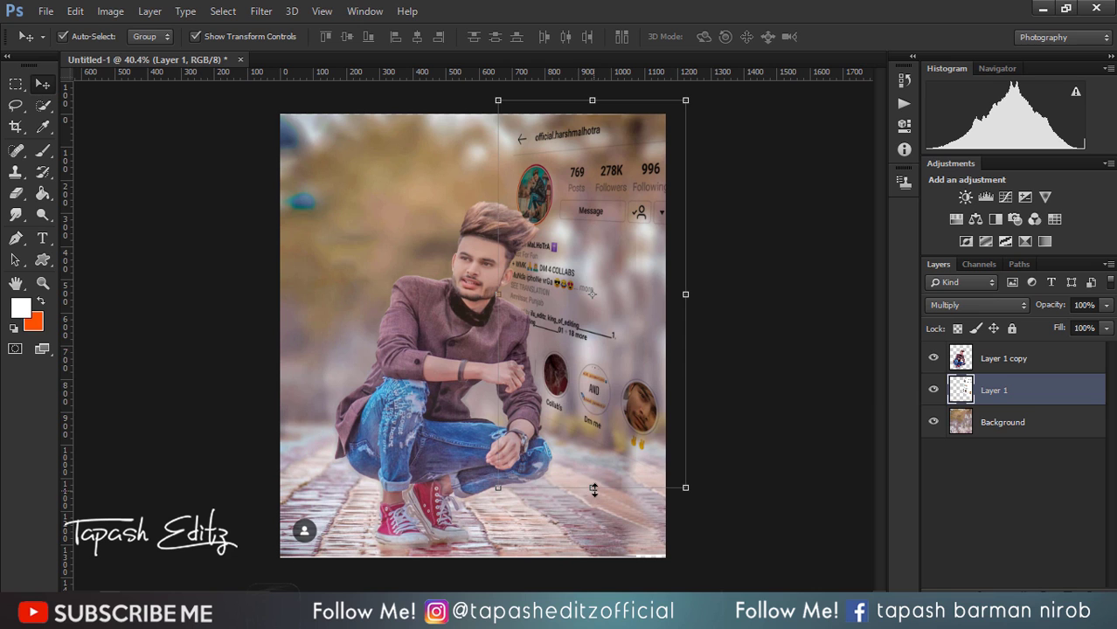
Step: Stretch the card to about 108% height and hide the transform controls
mouse_move(594, 490)
left_mouse_down()
mouse_move(594, 525)
mouse_move(594, 515)
left_mouse_up()
left_click_drag(593, 101, 593, 95)
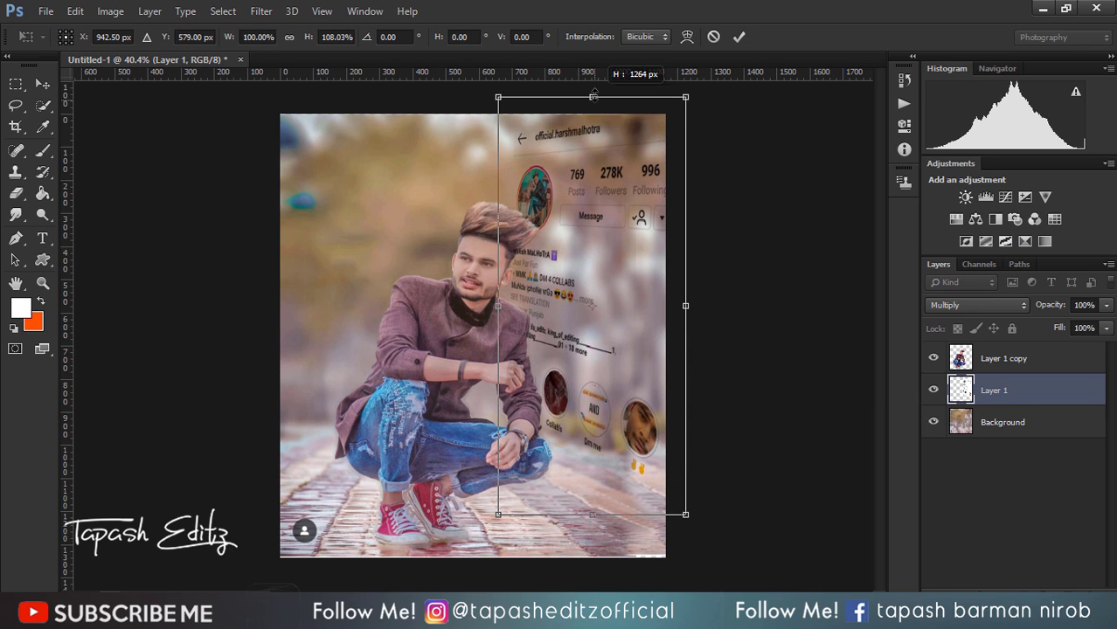
left_click(739, 37)
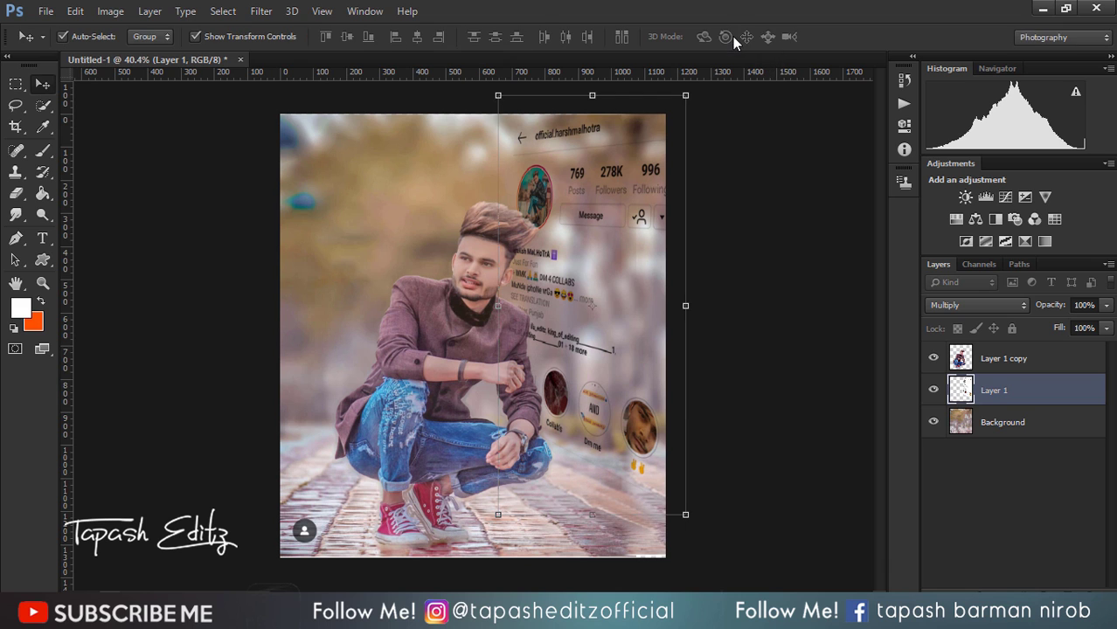
left_click(194, 37)
scroll(367, 293, "down", 5)
scroll(368, 293, "down", 2)
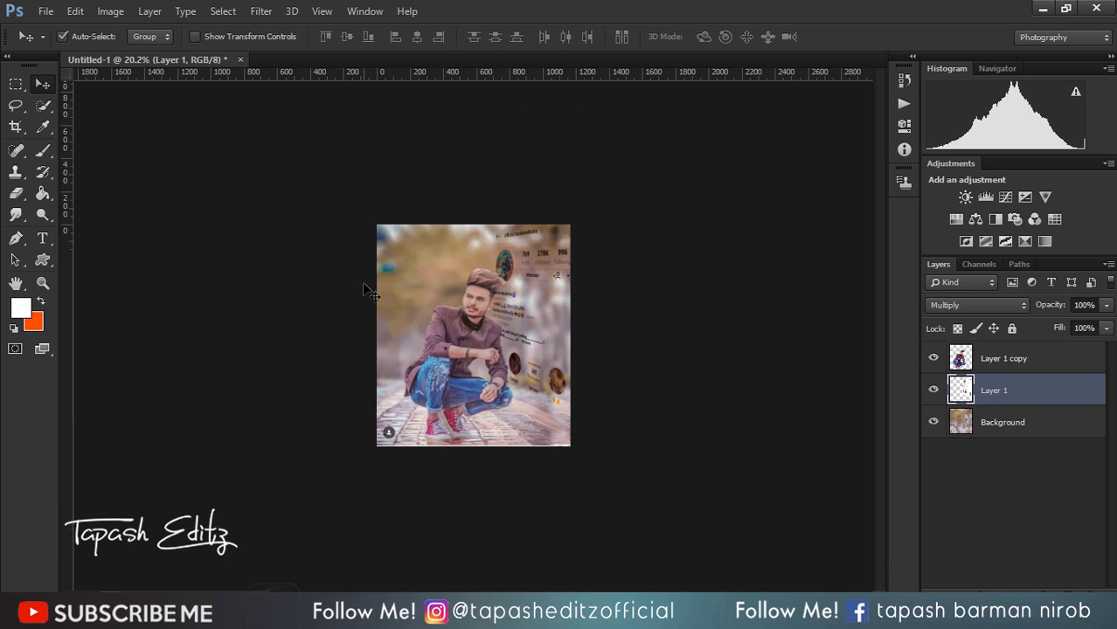
scroll(367, 293, "up", 8)
scroll(367, 292, "down", 1)
scroll(367, 293, "down", 1)
Step: Apply Levels to the Instagram card layer with midtone input 0.55 and shadows at 0
left_click(110, 10)
mouse_move(134, 53)
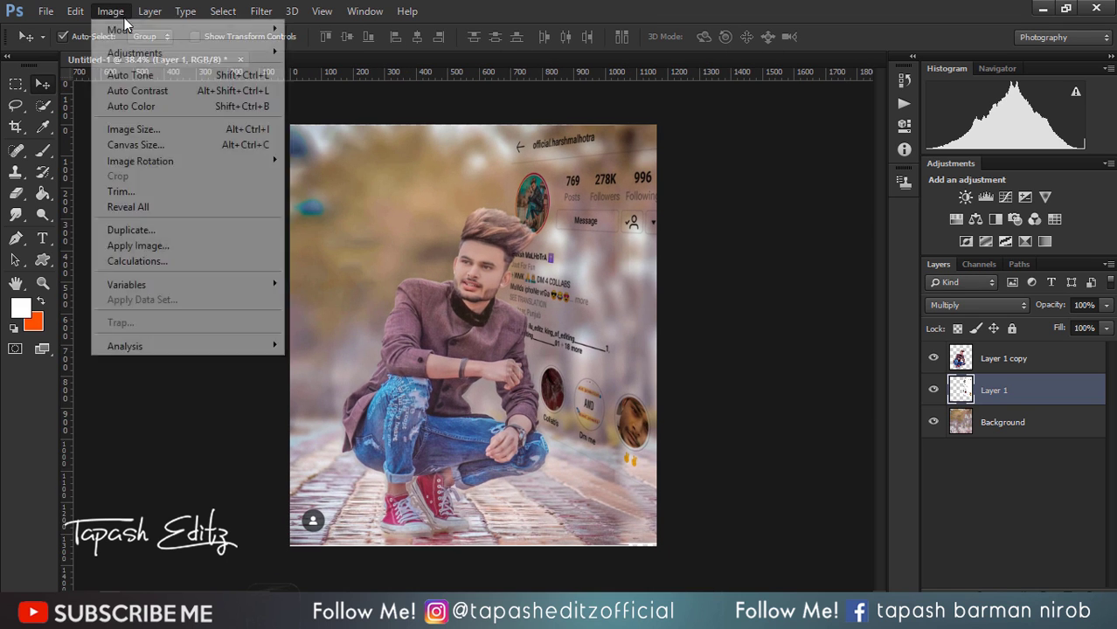
left_click(313, 67)
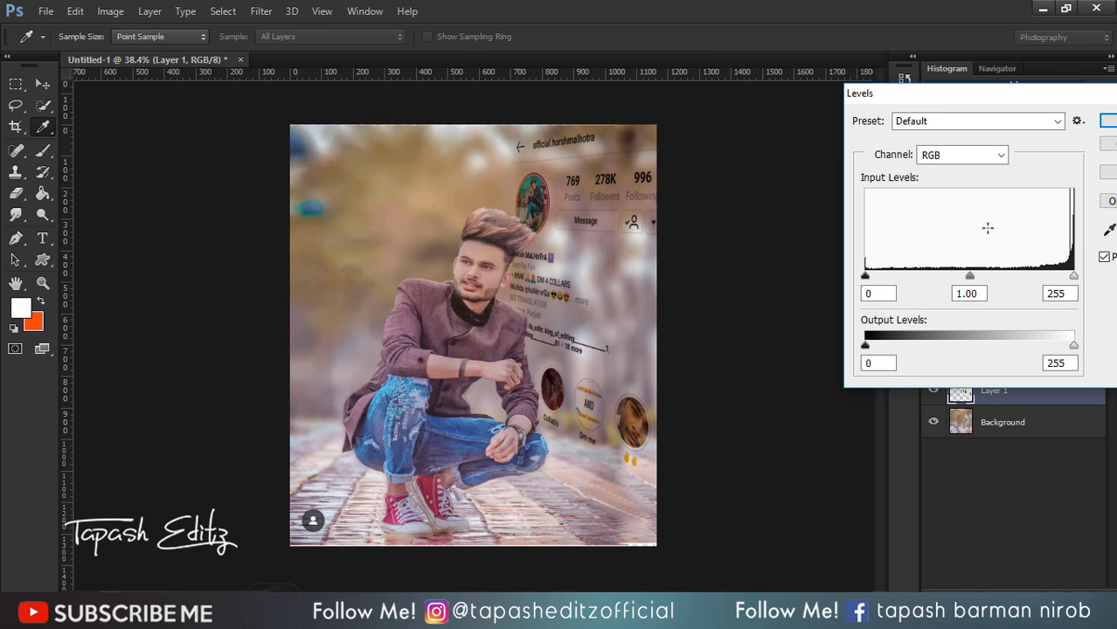
left_click_drag(970, 278, 1010, 277)
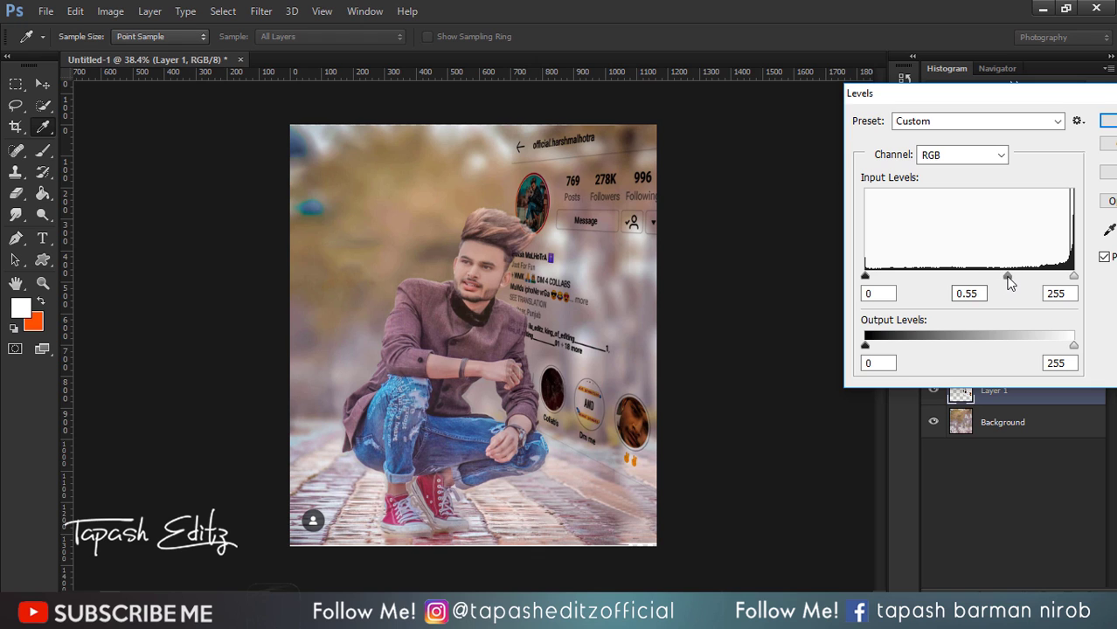
mouse_move(869, 287)
left_mouse_down()
mouse_move(918, 286)
mouse_move(865, 278)
left_mouse_up()
left_click_drag(877, 95, 766, 96)
Step: Confirm Levels, then try narrowing and skewing the card before discarding that transform
left_click(1020, 121)
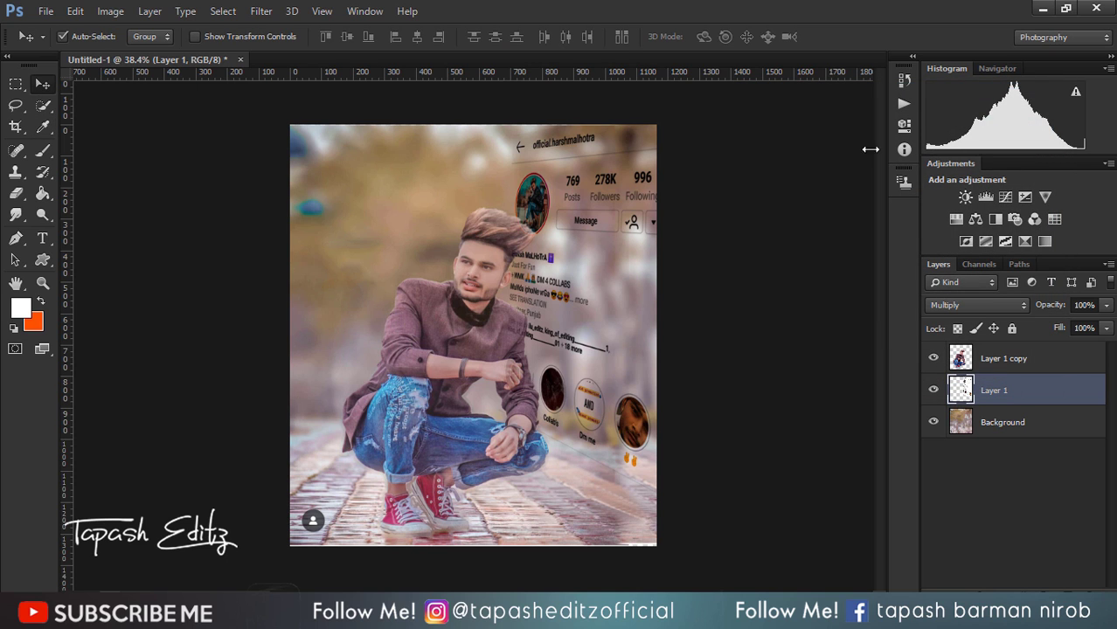
left_click(199, 40)
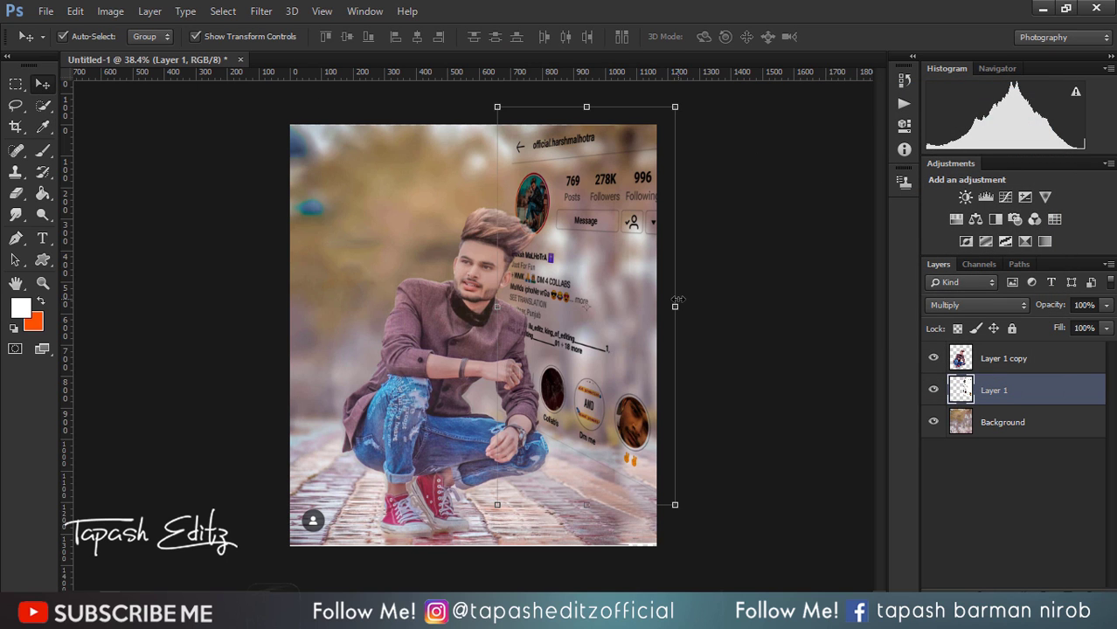
mouse_move(677, 301)
left_mouse_down()
mouse_move(650, 298)
mouse_move(656, 306)
left_mouse_up()
left_click_drag(497, 110, 489, 123)
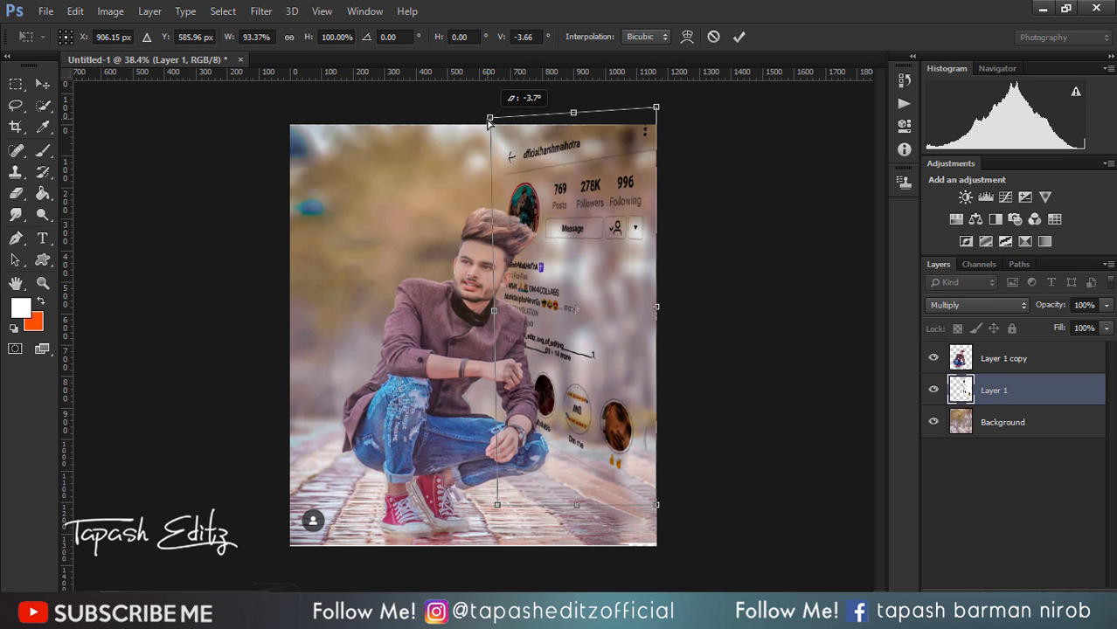
left_click(714, 36)
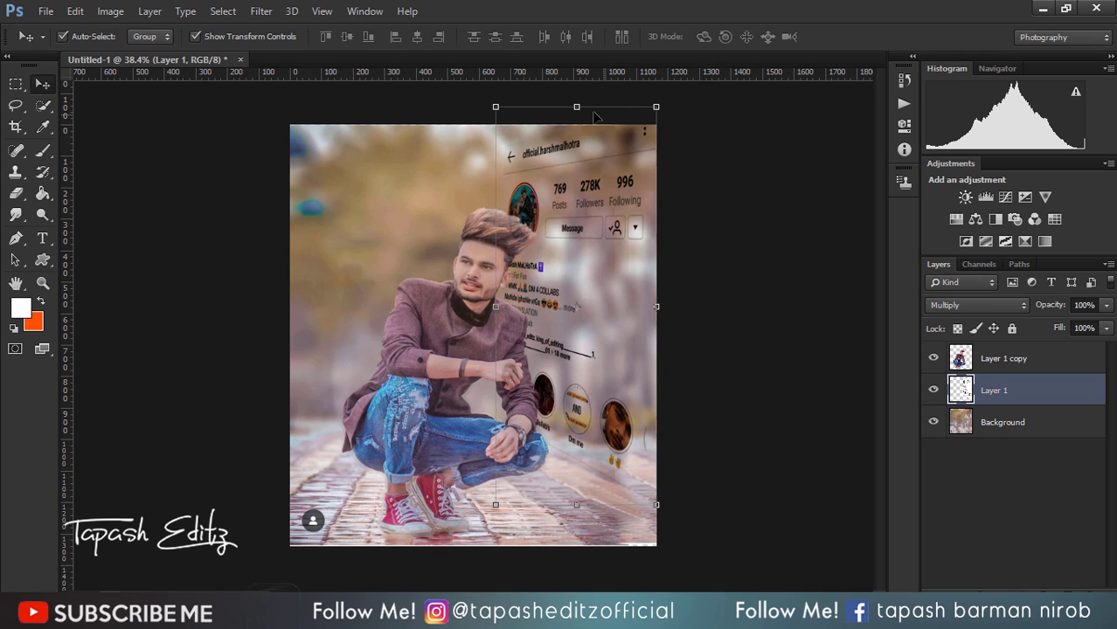
Step: Shorten the card to about 98% height and nudge it flush against the right edge
key("ctrl+t")
mouse_move(576, 107)
left_mouse_down()
mouse_move(575, 125)
mouse_move(575, 115)
left_mouse_up()
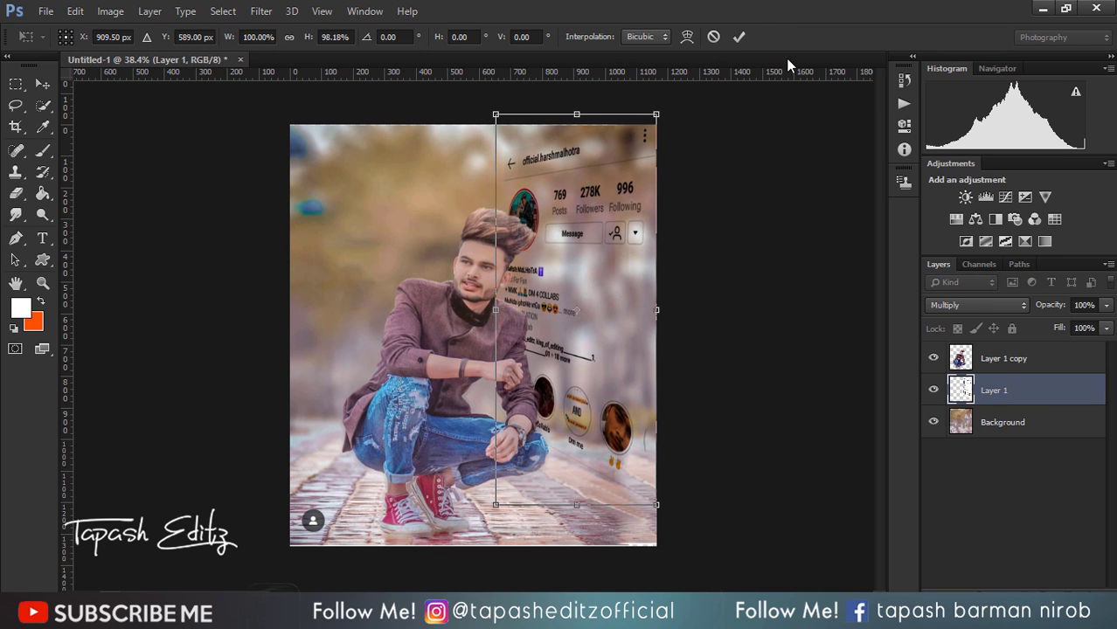
left_click(738, 37)
left_click_drag(622, 194, 609, 194)
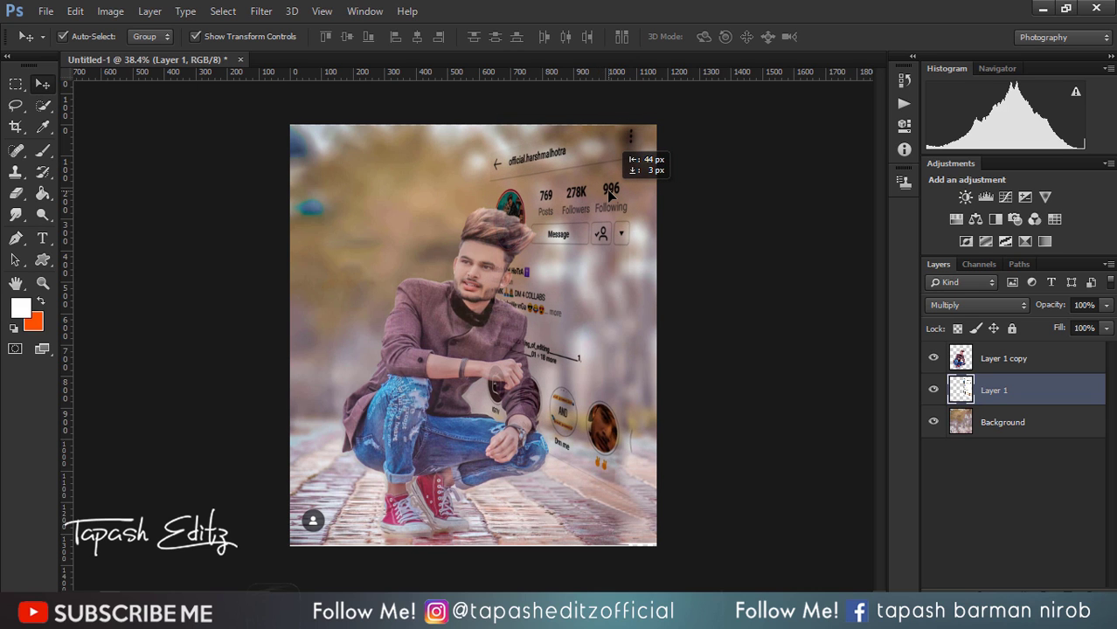
left_click_drag(610, 194, 618, 196)
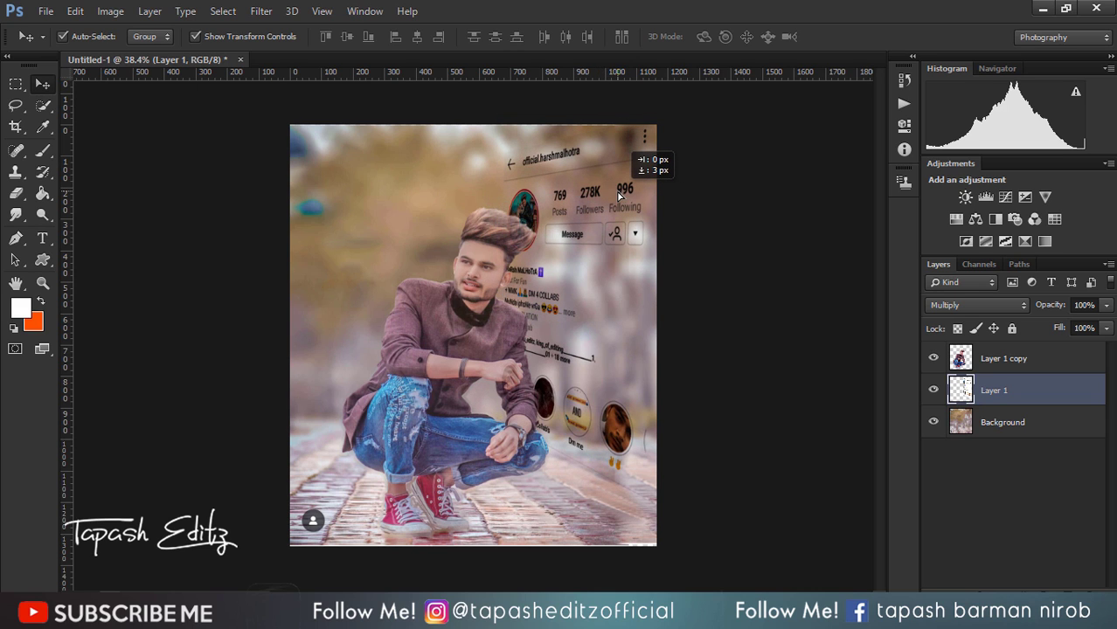
left_click(16, 193)
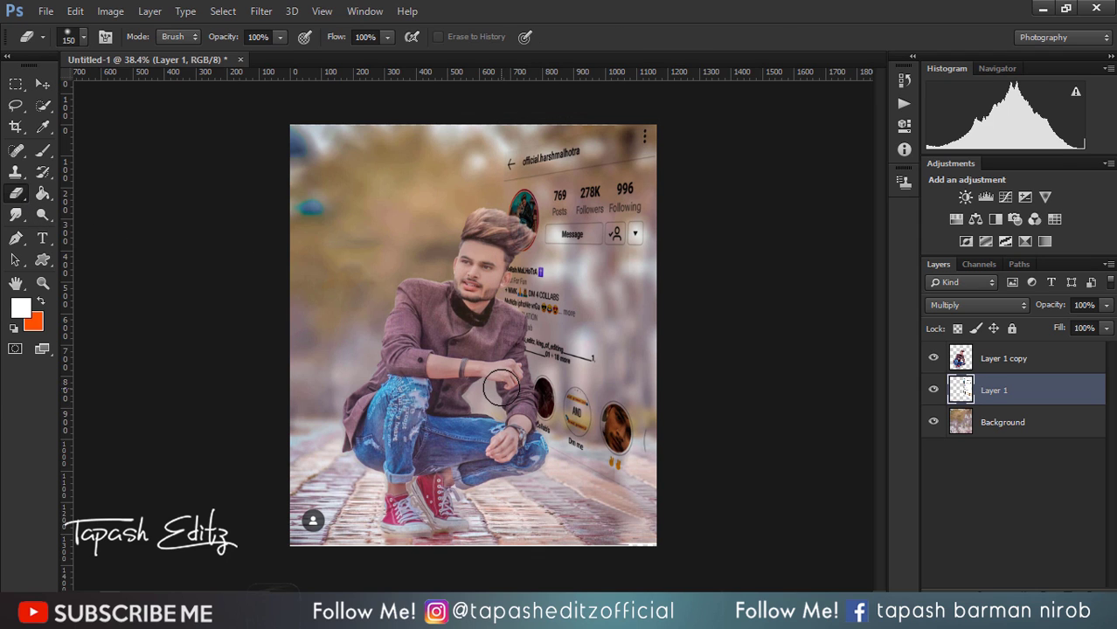
Step: Shrink the eraser to 45 px and erase the card where it meets the jacket
key("bracketleft")
key("bracketleft")
key("bracketleft")
key("bracketleft")
key("bracketleft")
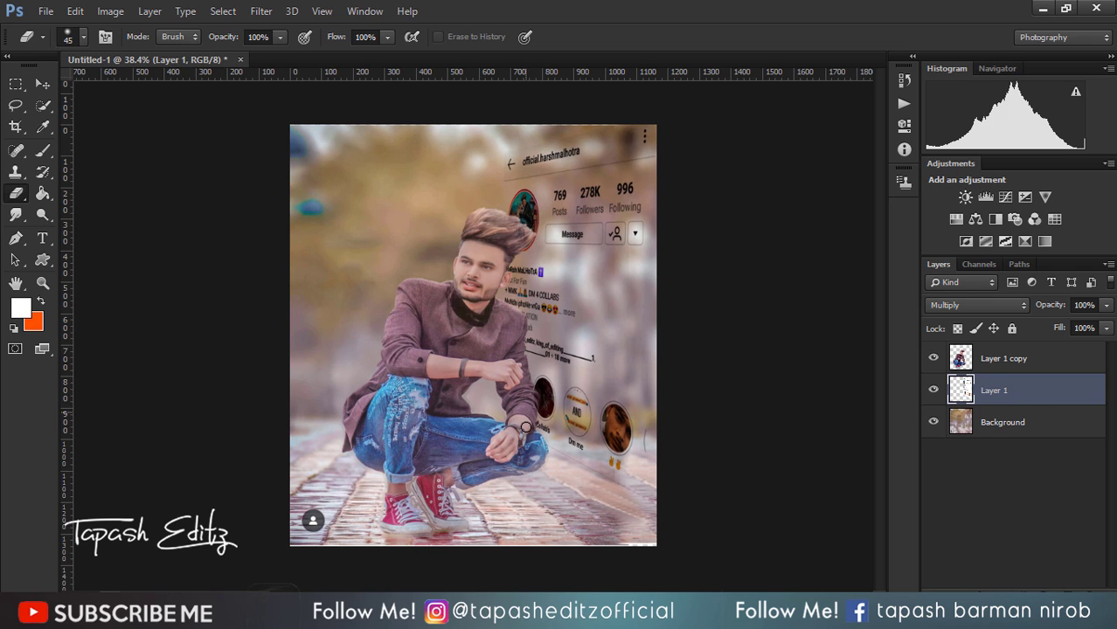
scroll(426, 294, "down", 3)
scroll(426, 295, "up", 1)
scroll(426, 295, "up", 2)
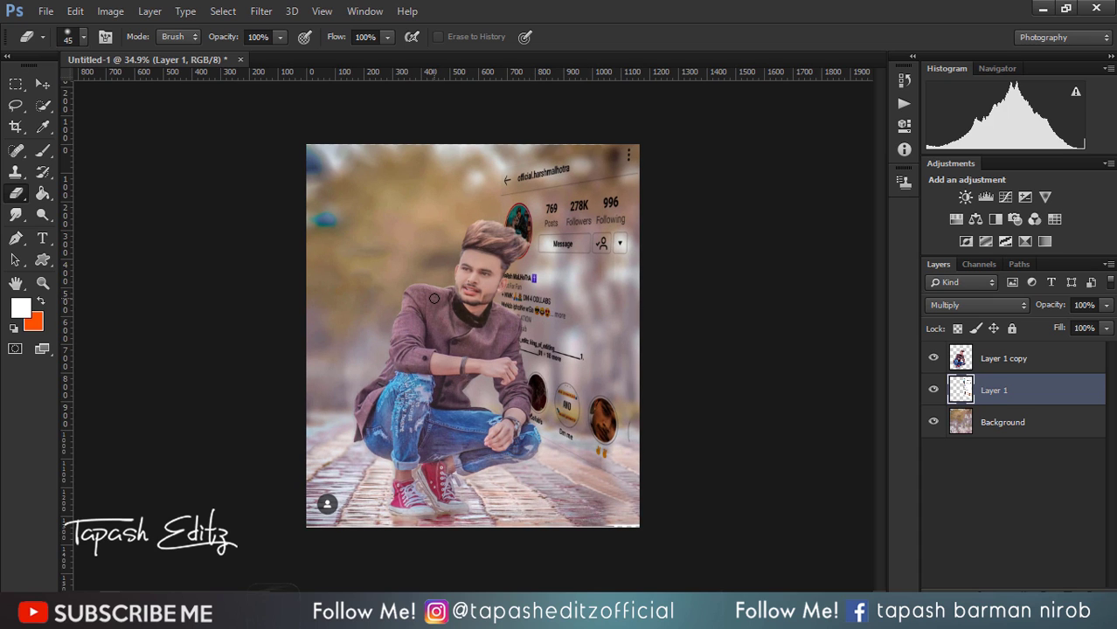
Step: Flatten the image and open the Camera Raw Filter
right_click(1012, 393)
left_click(732, 510)
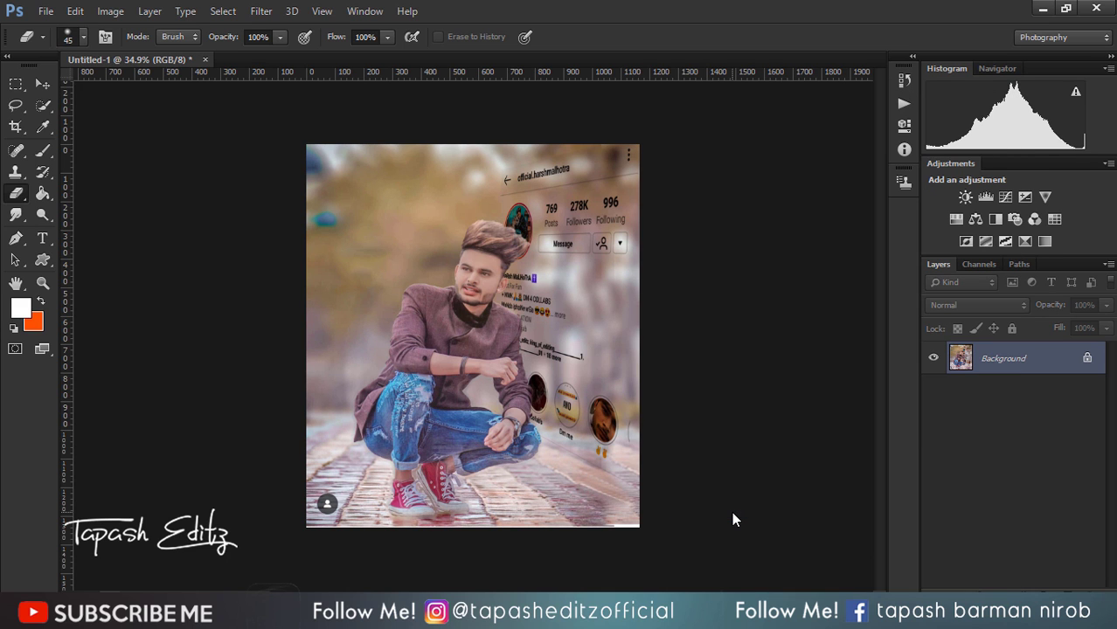
left_click(260, 10)
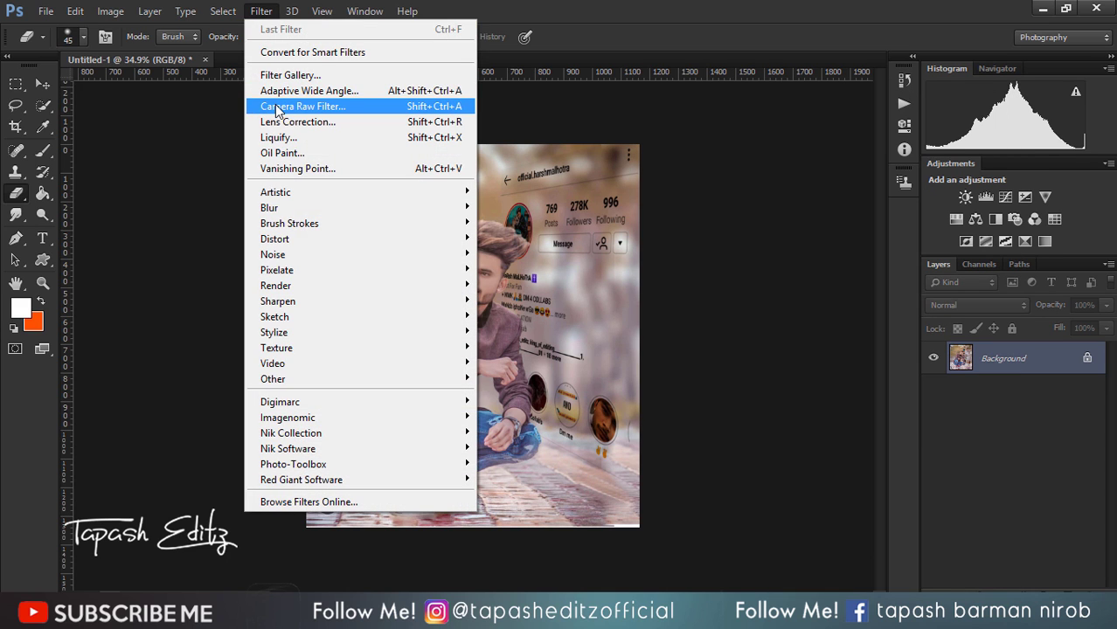
left_click(275, 106)
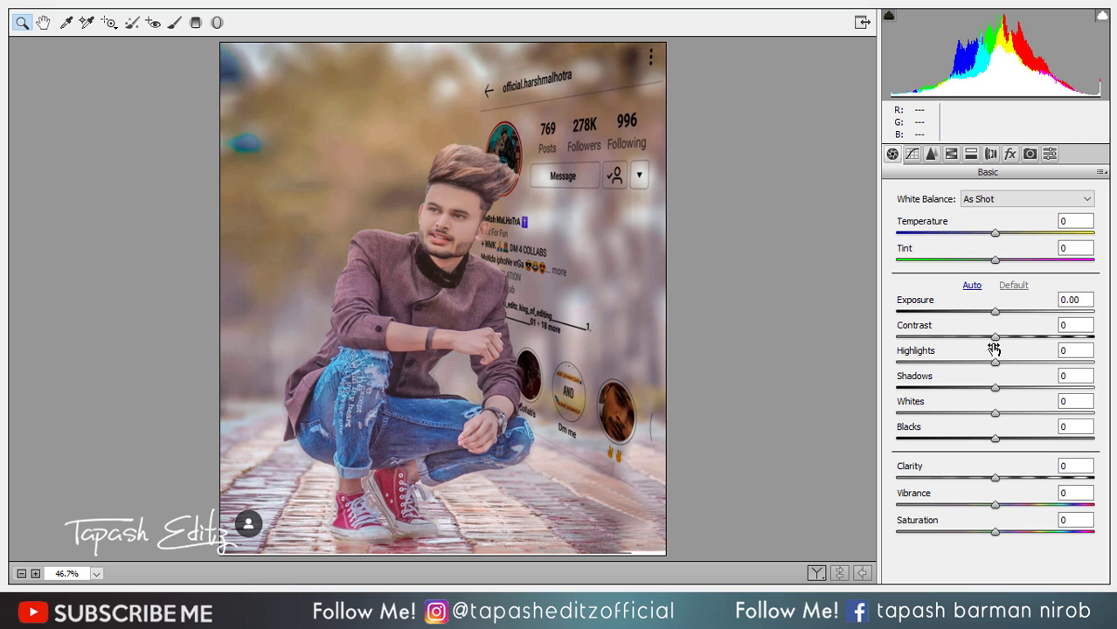
Step: Set Contrast +33, Blacks -43 and Temperature -10
left_click_drag(995, 338, 1028, 337)
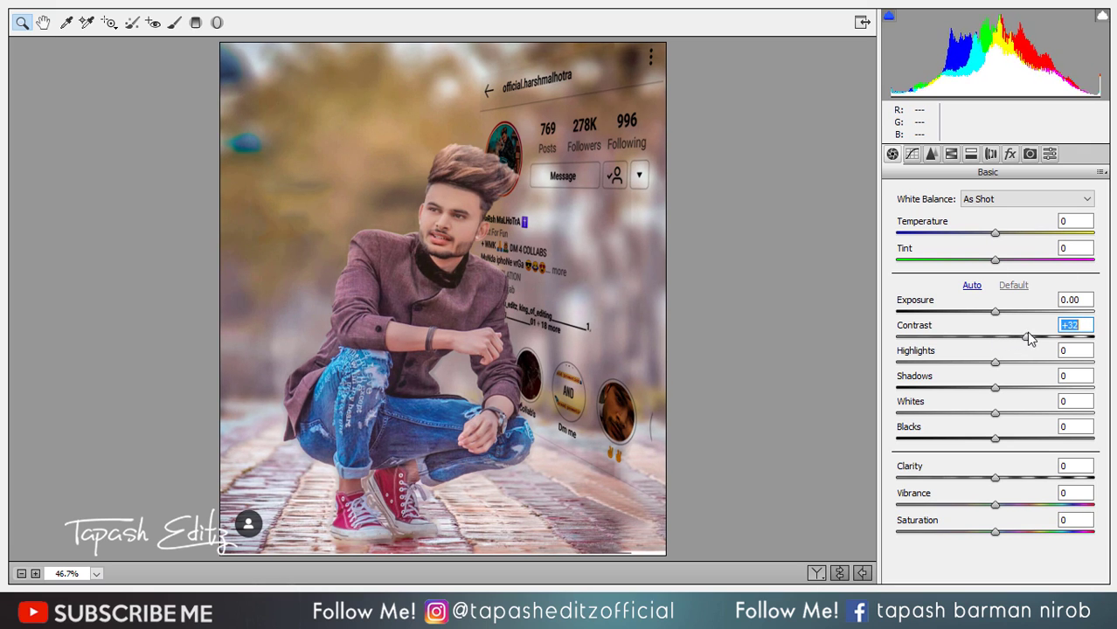
left_click_drag(995, 437, 953, 437)
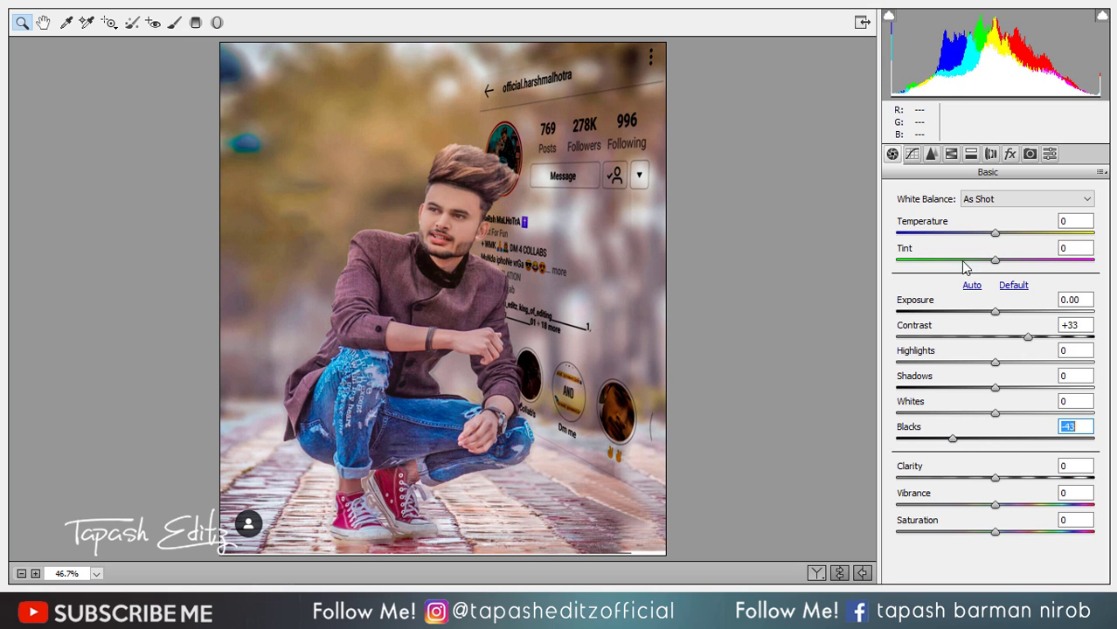
left_click_drag(994, 234, 984, 235)
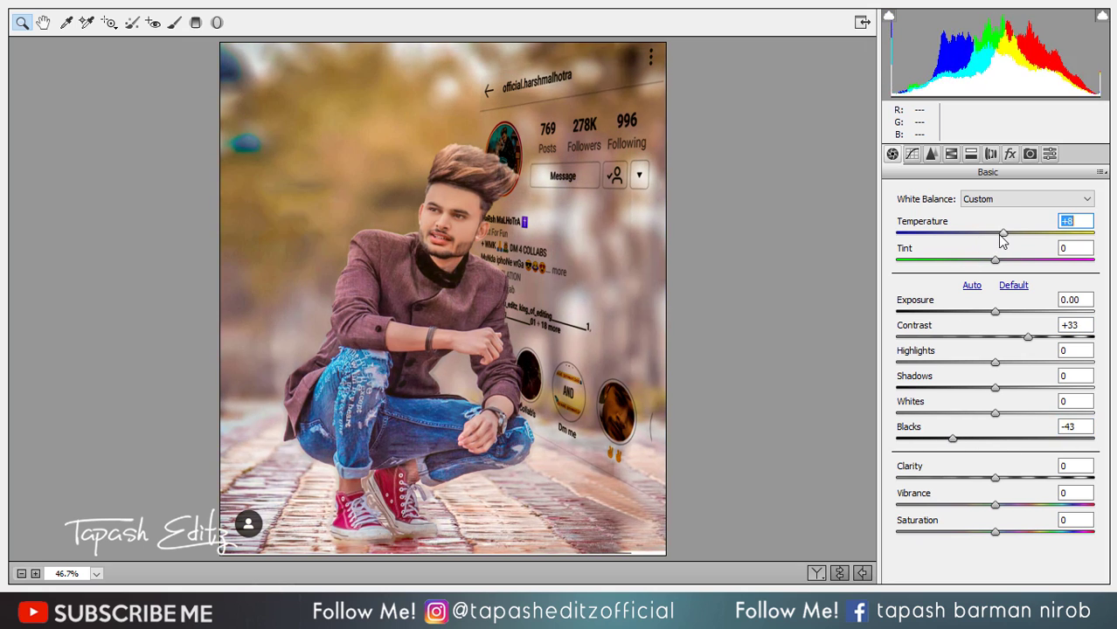
left_click(931, 154)
left_click(951, 155)
Step: Set Greens and Yellows saturation to -100, Blues to -26, and adjust Oranges luminance
left_click(939, 218)
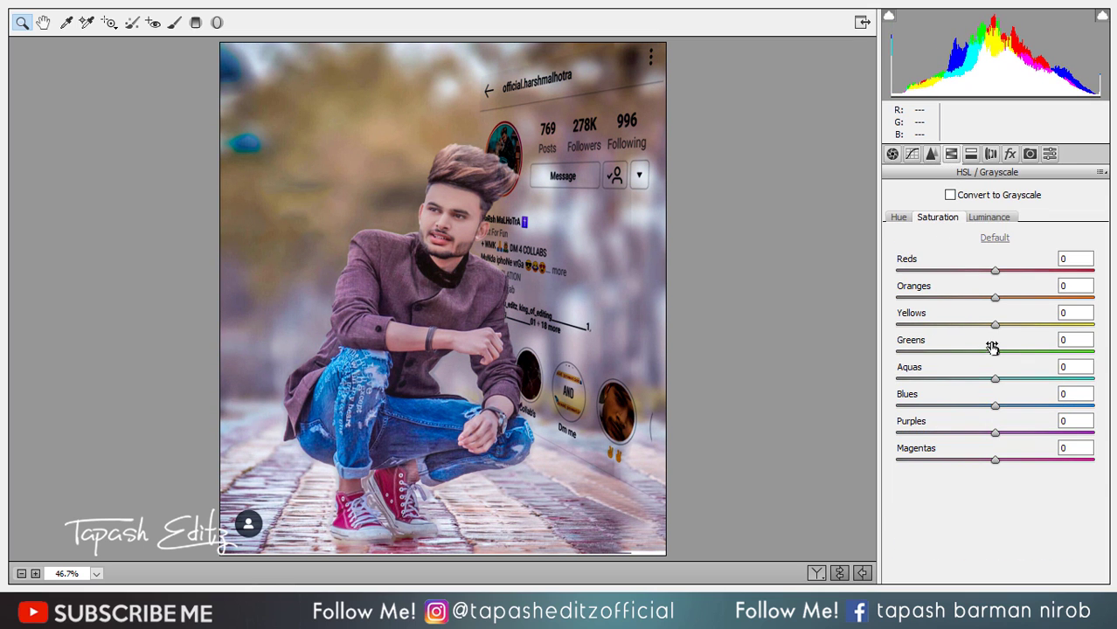
left_click(1075, 313)
key("Tab")
left_click_drag(995, 353, 848, 357)
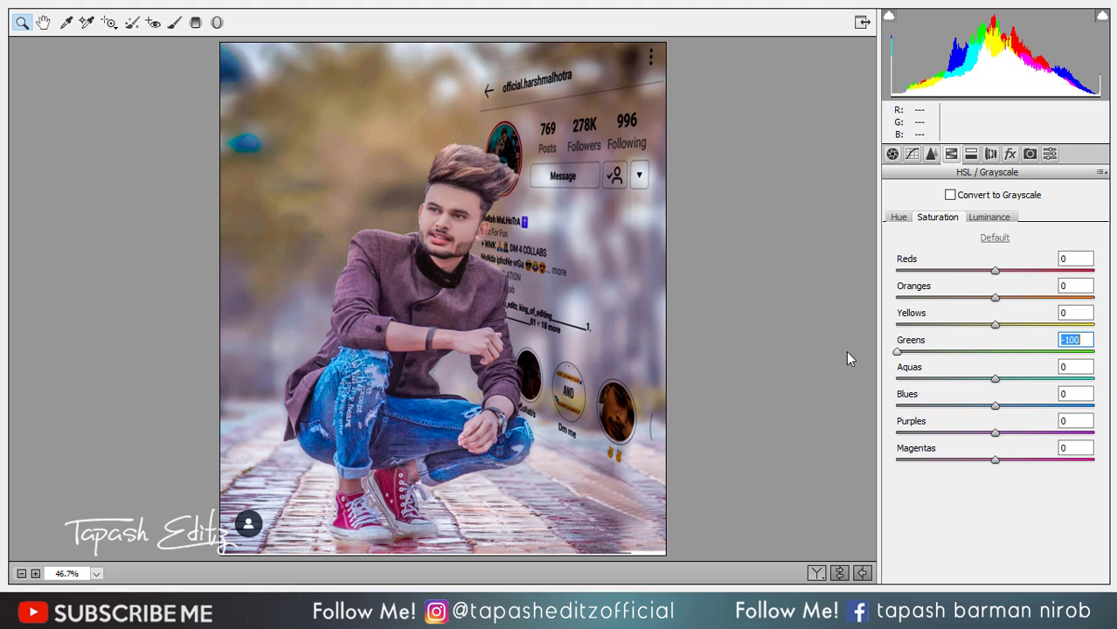
left_click_drag(995, 325, 848, 333)
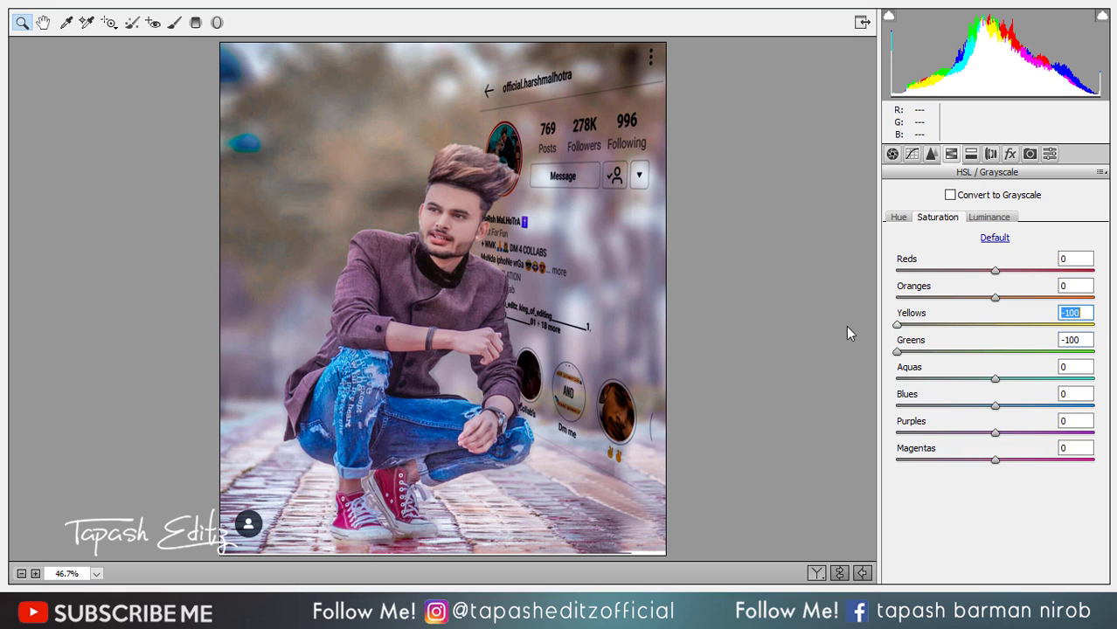
mouse_move(995, 405)
left_mouse_down()
mouse_move(934, 405)
mouse_move(989, 405)
mouse_move(971, 404)
left_mouse_up()
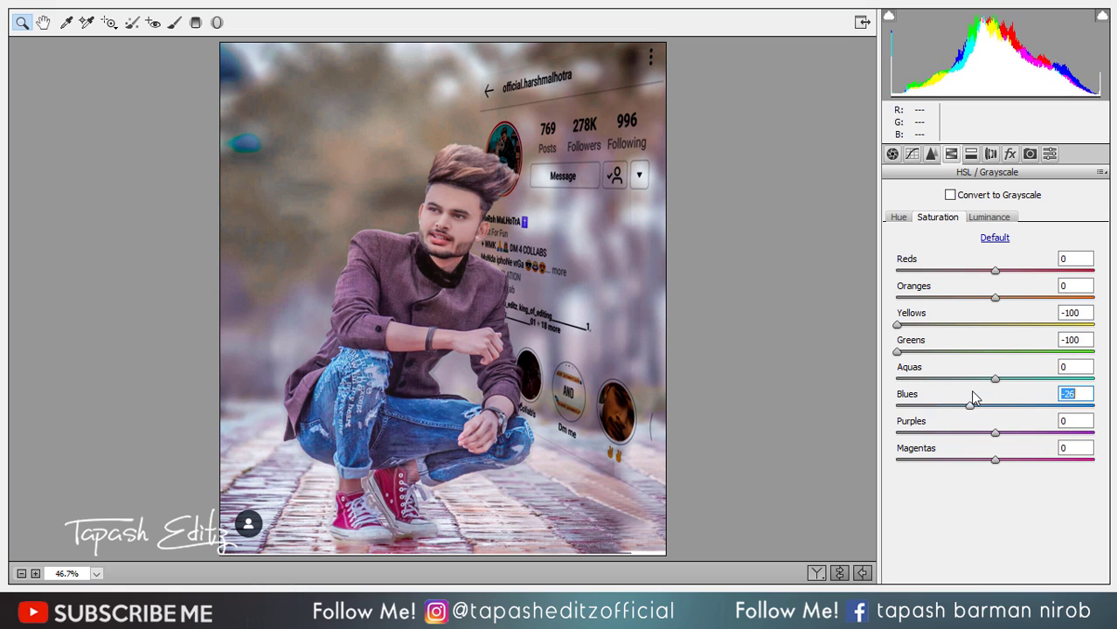
left_click(989, 219)
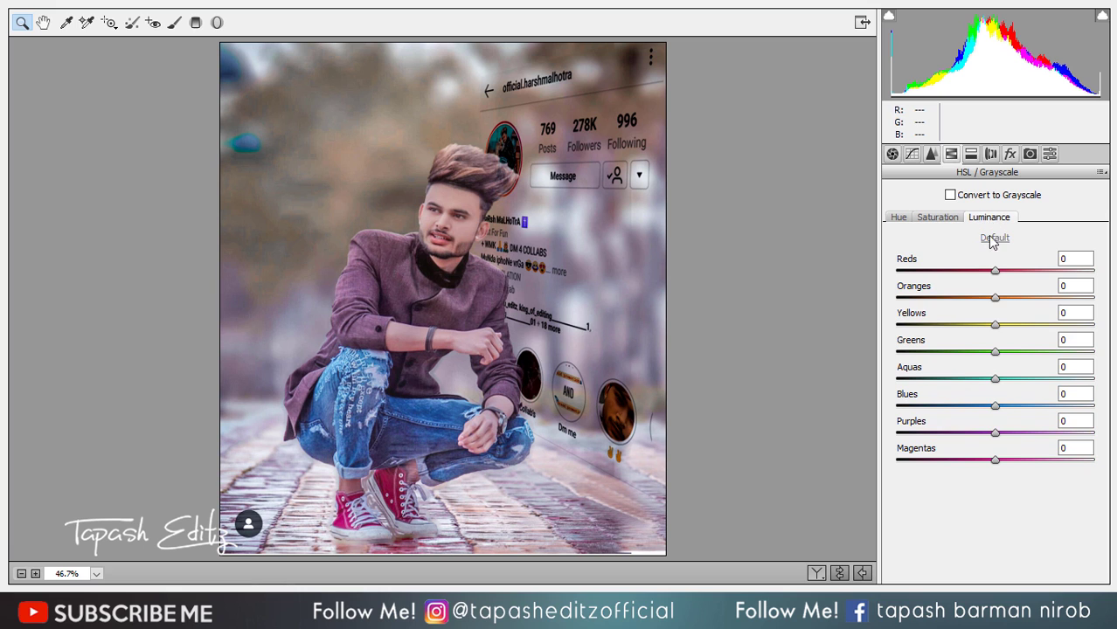
mouse_move(995, 298)
left_mouse_down()
mouse_move(1016, 298)
mouse_move(956, 298)
mouse_move(990, 298)
mouse_move(945, 322)
mouse_move(1061, 326)
mouse_move(921, 324)
left_mouse_up()
Step: Shift Greens hue to -40 and Blues to -32, and add a -18 vignette
left_click(899, 218)
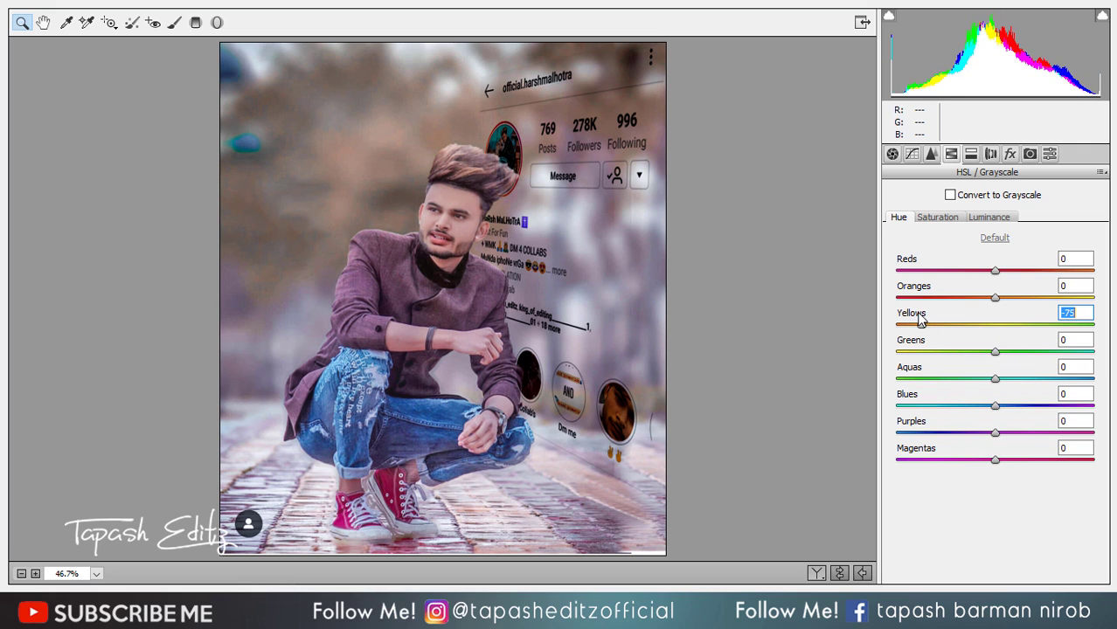
mouse_move(994, 351)
left_mouse_down()
mouse_move(895, 352)
mouse_move(957, 351)
left_mouse_up()
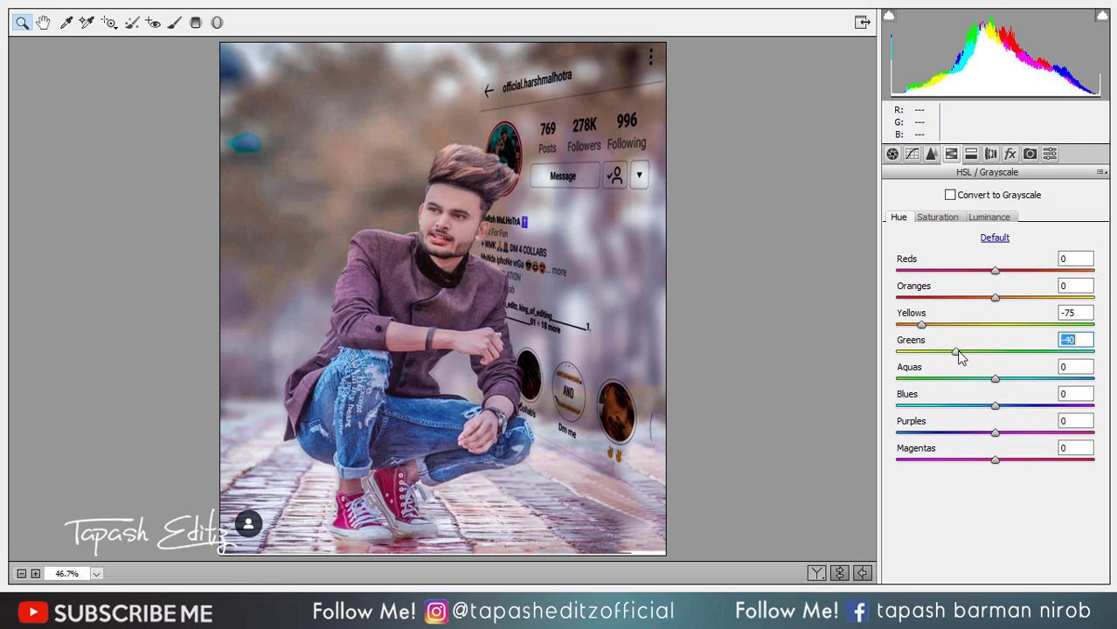
left_click_drag(995, 406, 967, 407)
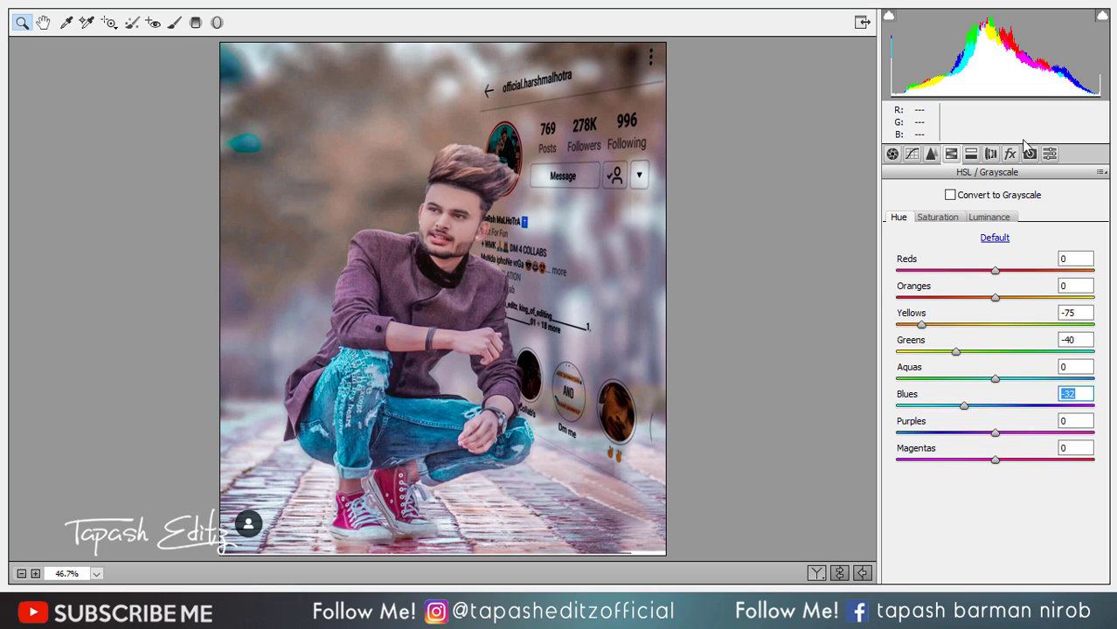
left_click(1011, 154)
left_click_drag(993, 366, 970, 364)
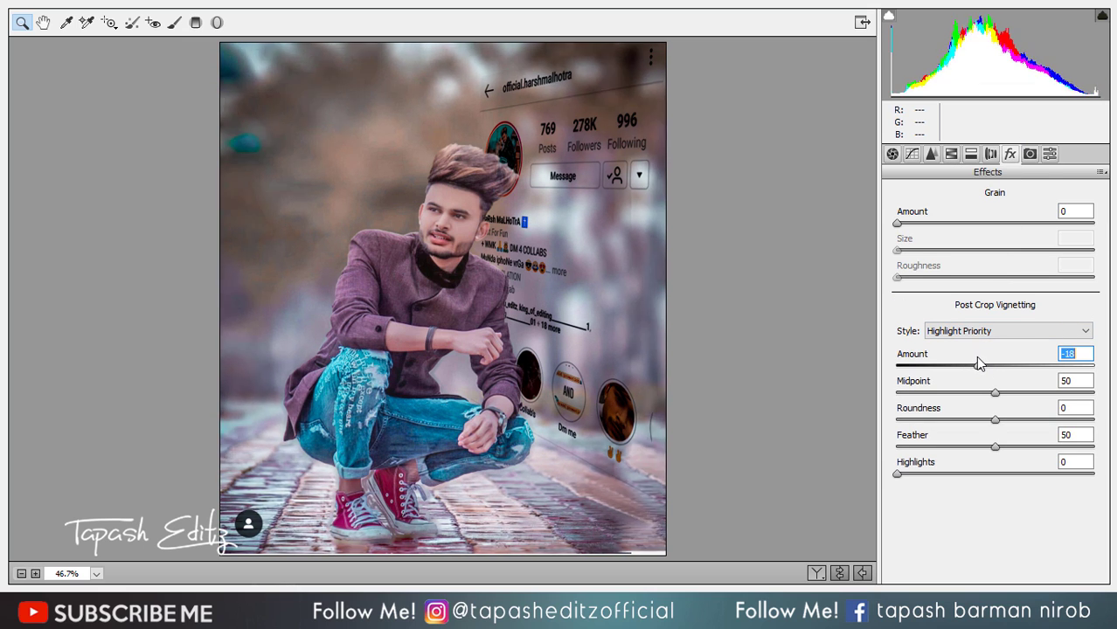
Step: In Camera Raw's Basic panel raise Clarity to +17, then commit the grade to the flattened portrait
left_click(913, 154)
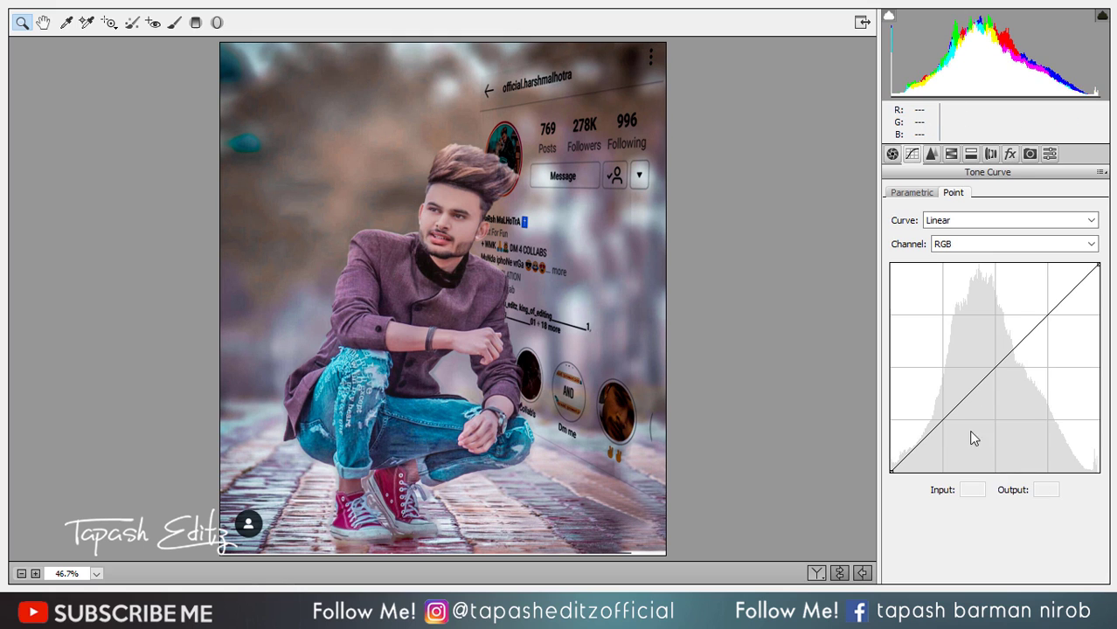
left_click(894, 156)
mouse_move(998, 480)
left_mouse_down()
mouse_move(1035, 480)
mouse_move(1015, 482)
left_mouse_up()
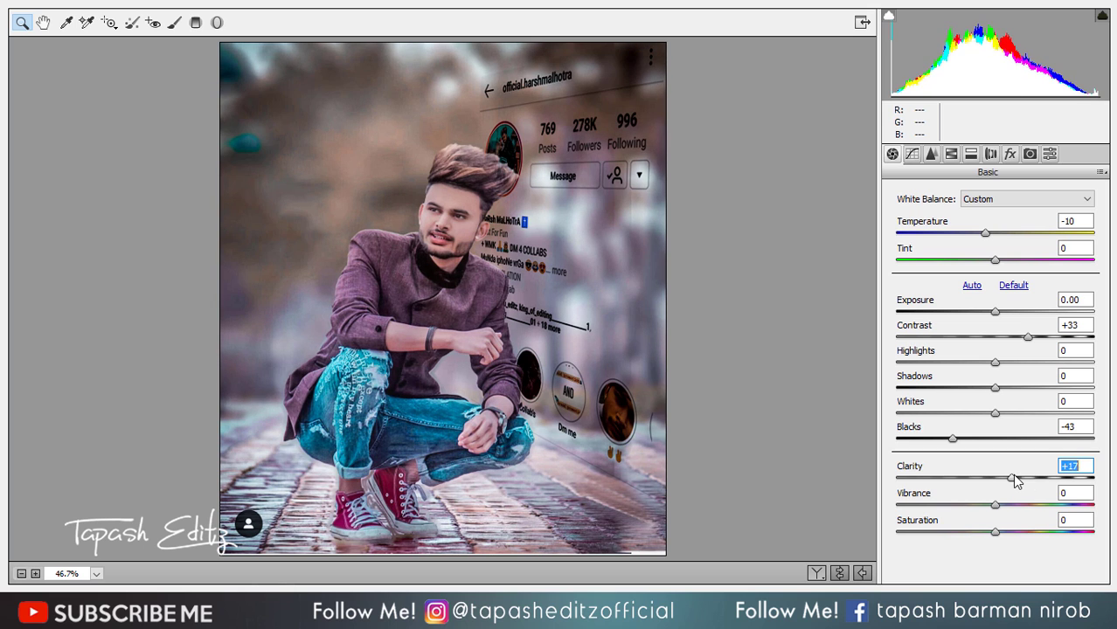
key("Return")
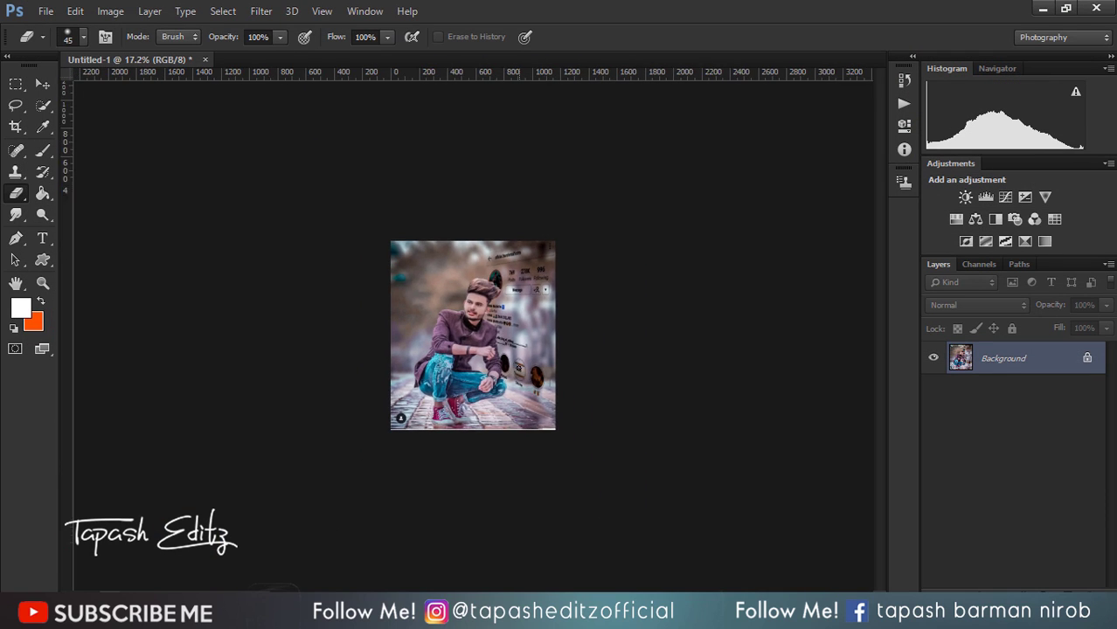
scroll(473, 336, "down", 2)
scroll(472, 336, "up", 5)
scroll(517, 366, "up", 1)
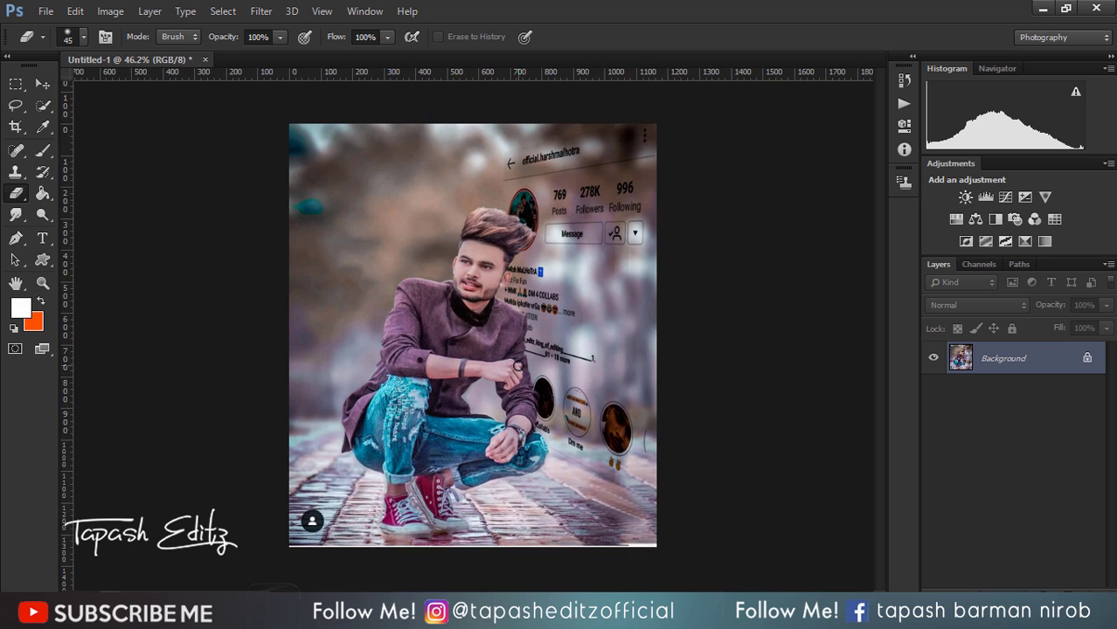
scroll(517, 365, "up", 1)
scroll(517, 366, "down", 1)
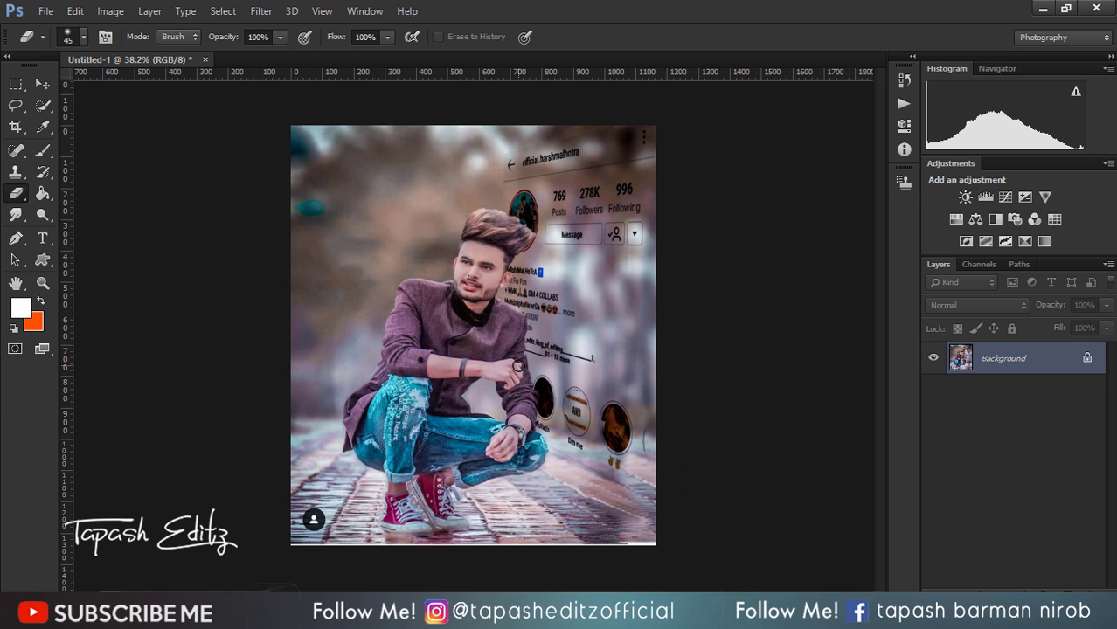